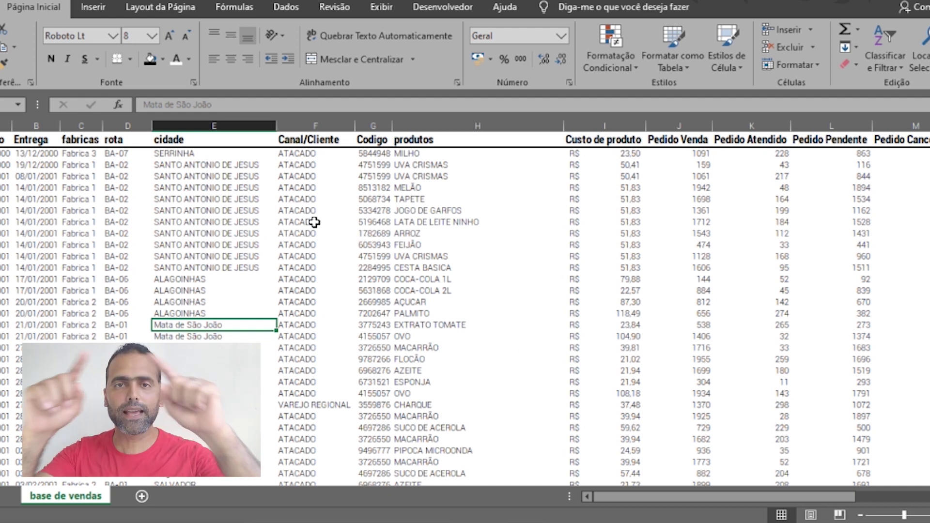
# Create a pivot table on a new worksheet from the 'base de vendas' range $A$7:$O$4041
pyautogui.click(93, 7)
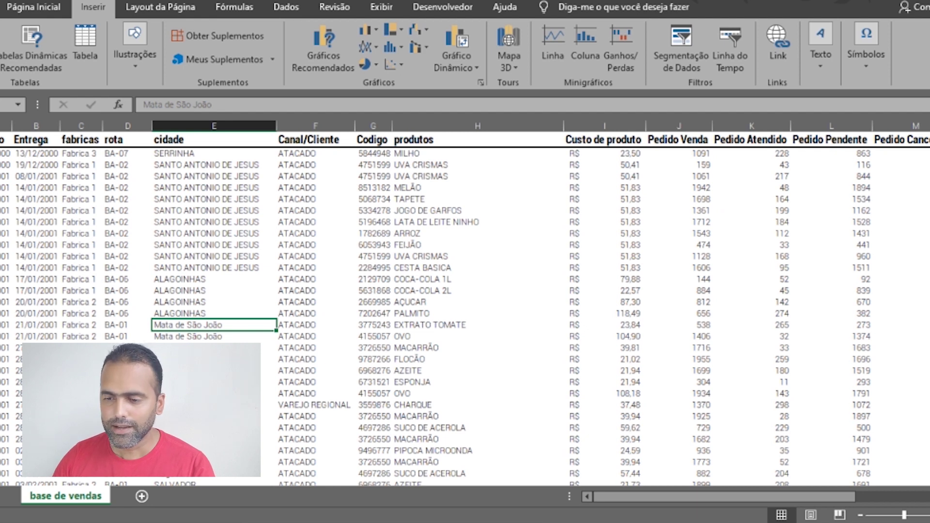
pyautogui.click(236, 221)
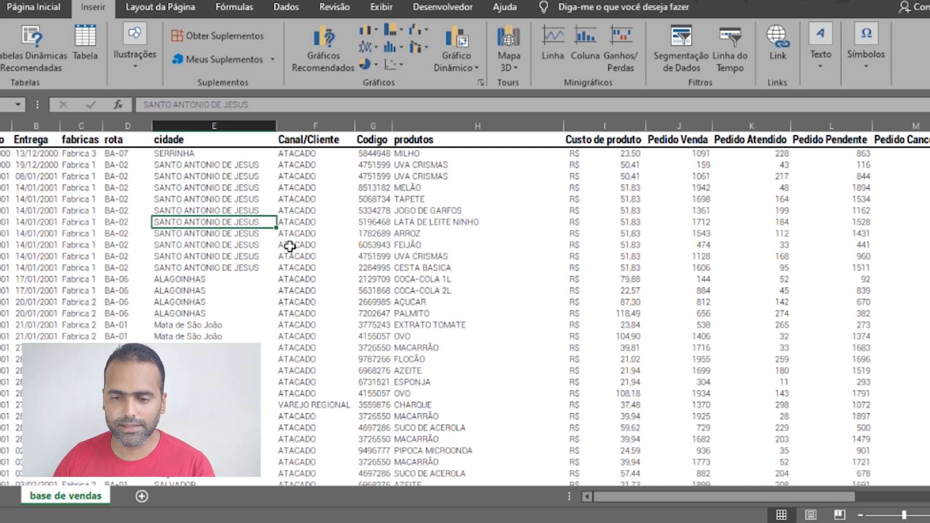
pyautogui.click(387, 221)
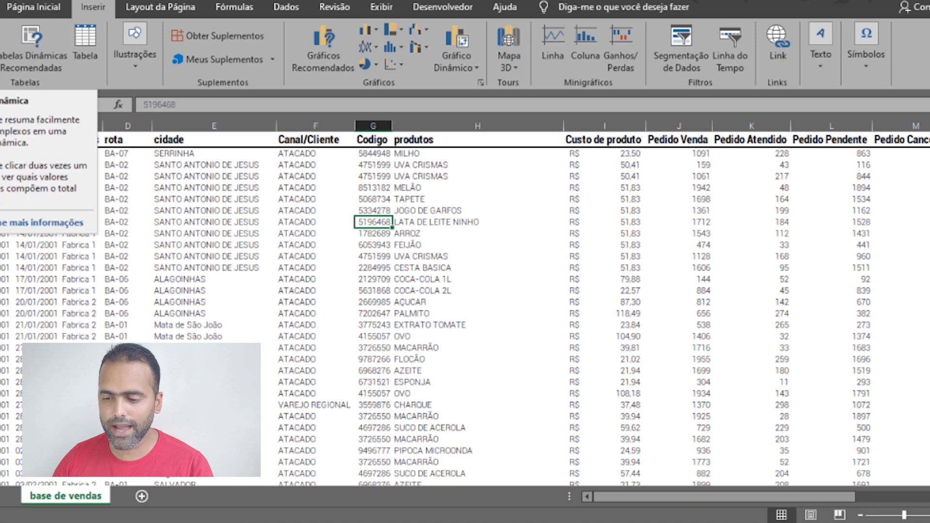
pyautogui.click(4, 49)
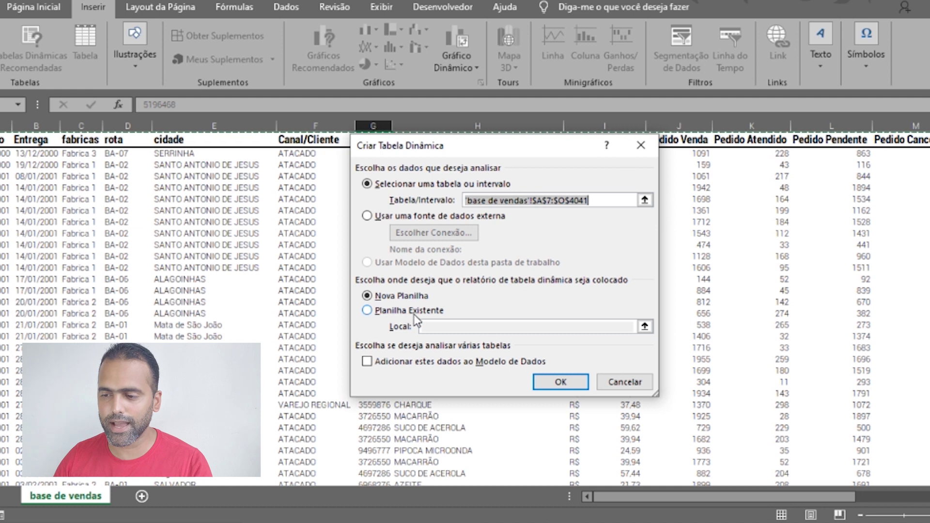
pyautogui.click(574, 387)
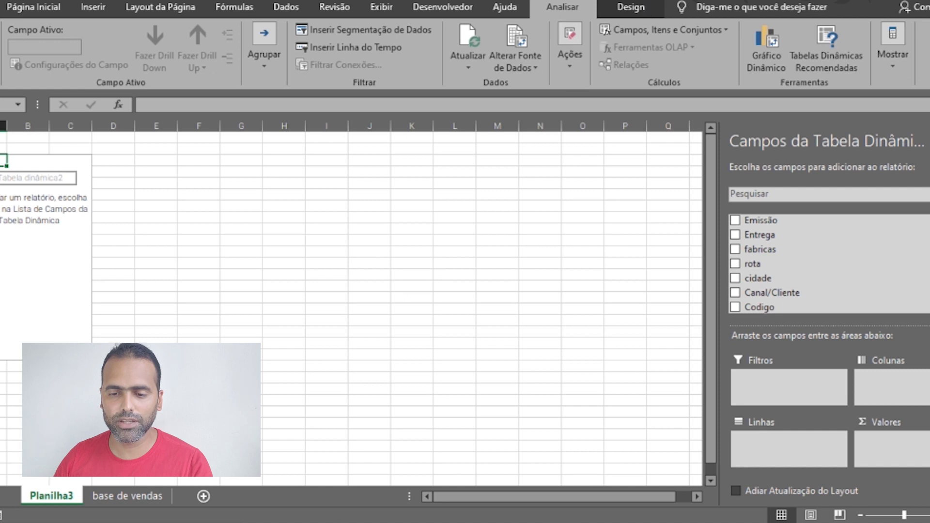
# Rename the new pivot table as TAB001
pyautogui.click(616, 6)
pyautogui.click(585, 7)
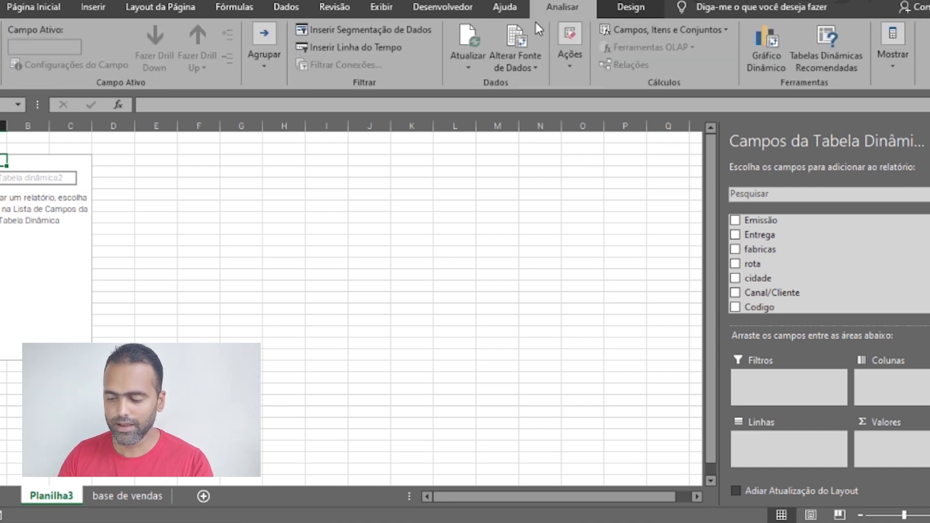
pyautogui.click(0, 53)
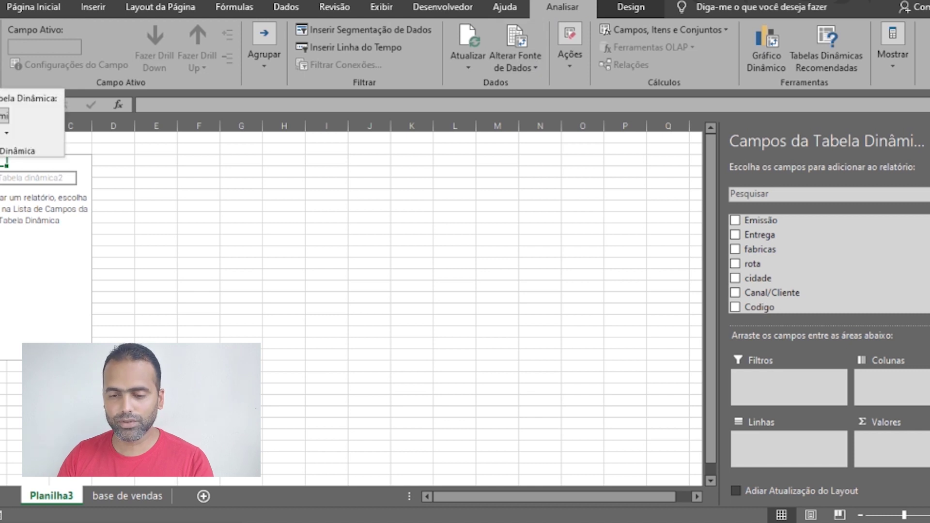
pyautogui.click(1, 116)
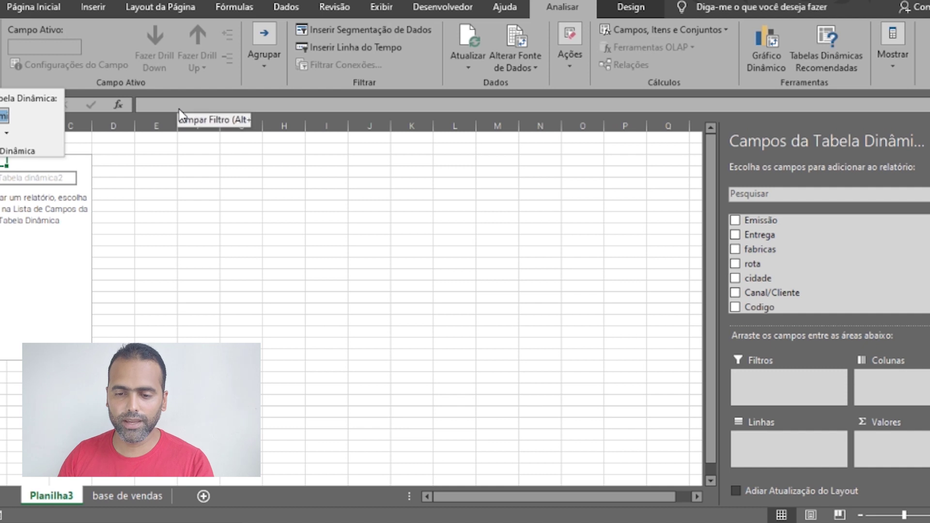
pyautogui.press('BackSpace')
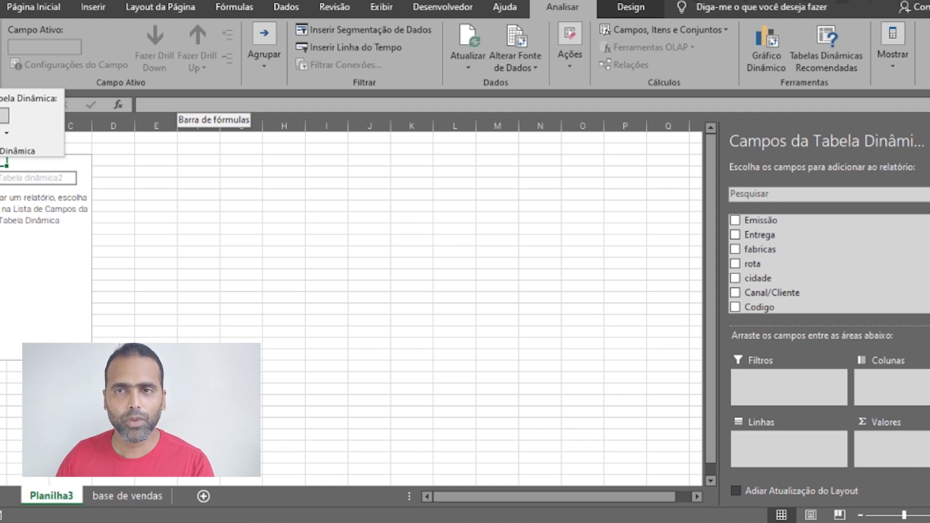
pyautogui.press('Return')
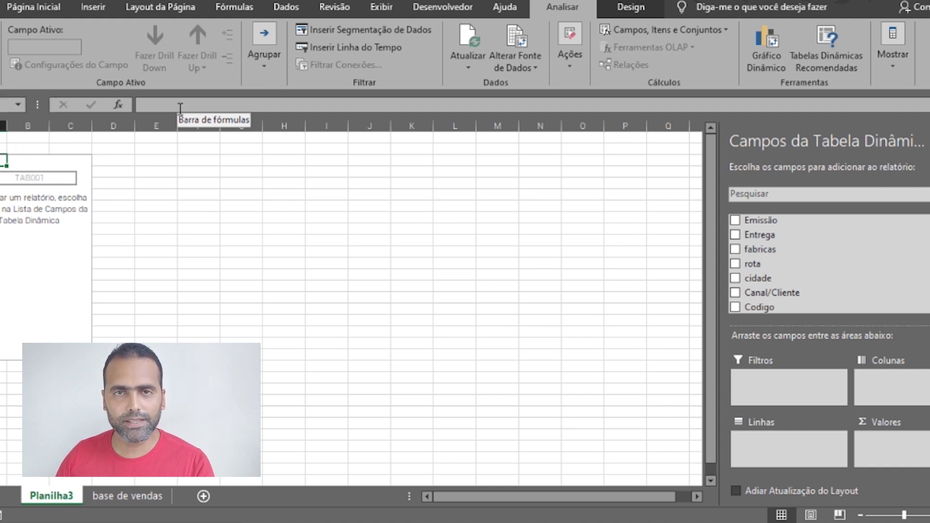
pyautogui.click(31, 182)
pyautogui.click(73, 184)
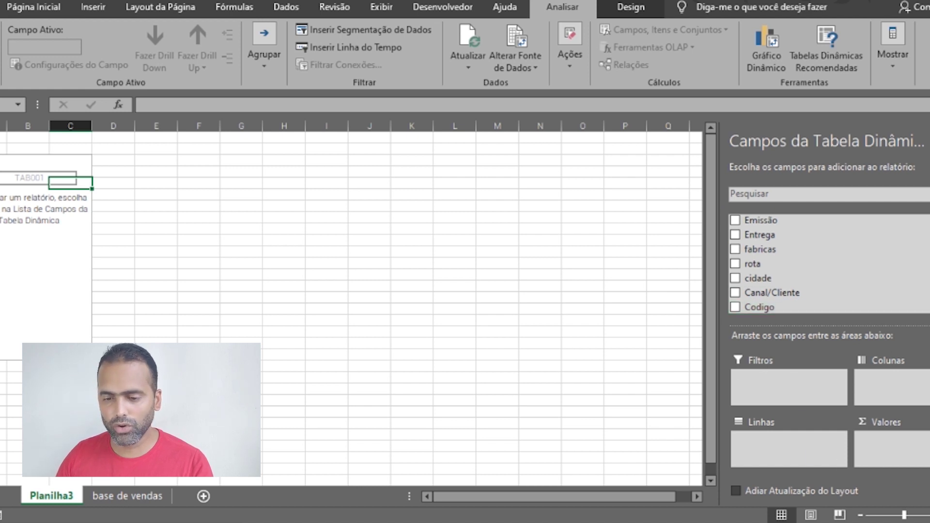
pyautogui.moveTo(2, 147); pyautogui.dragTo(24, 146)
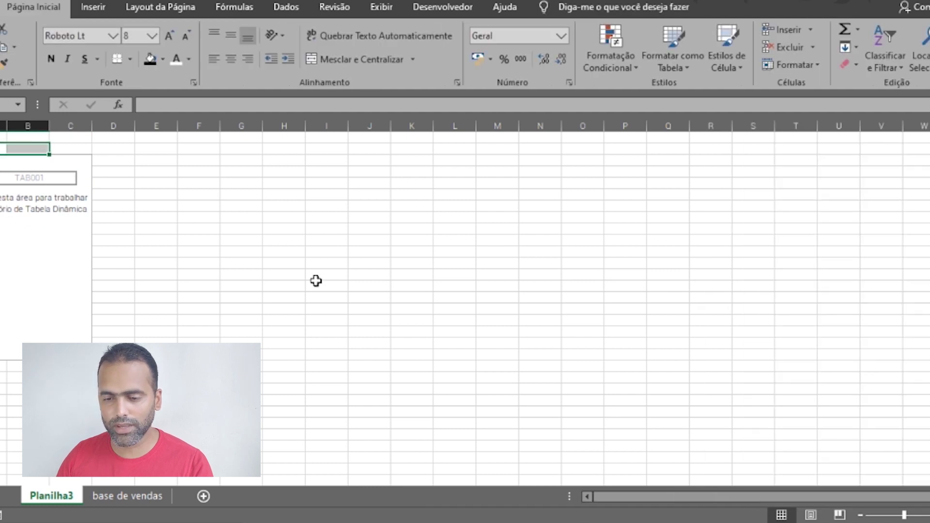
# Lay out the pivot table with Canal/Cliente as rows, Status dos Pedidos as columns and Valor do Pedido as summed values
pyautogui.click(63, 252)
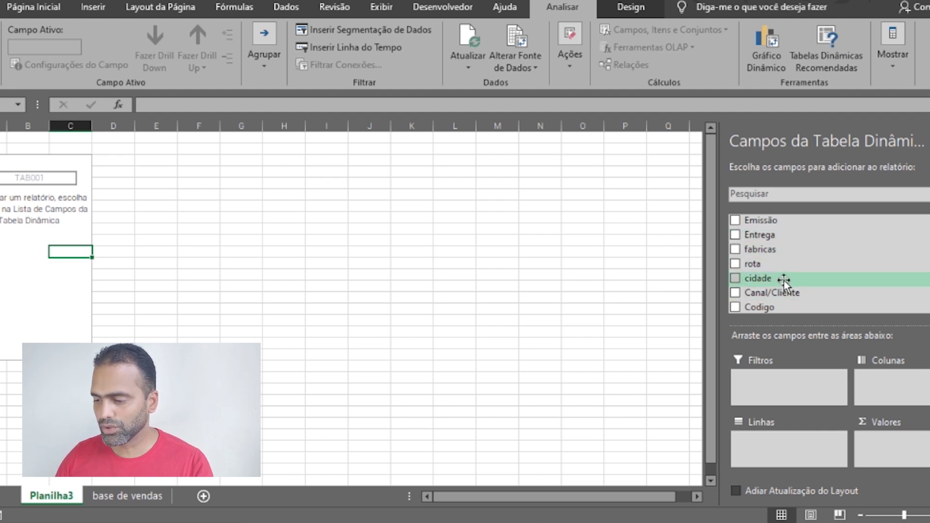
pyautogui.scroll(-1, 805, 281)
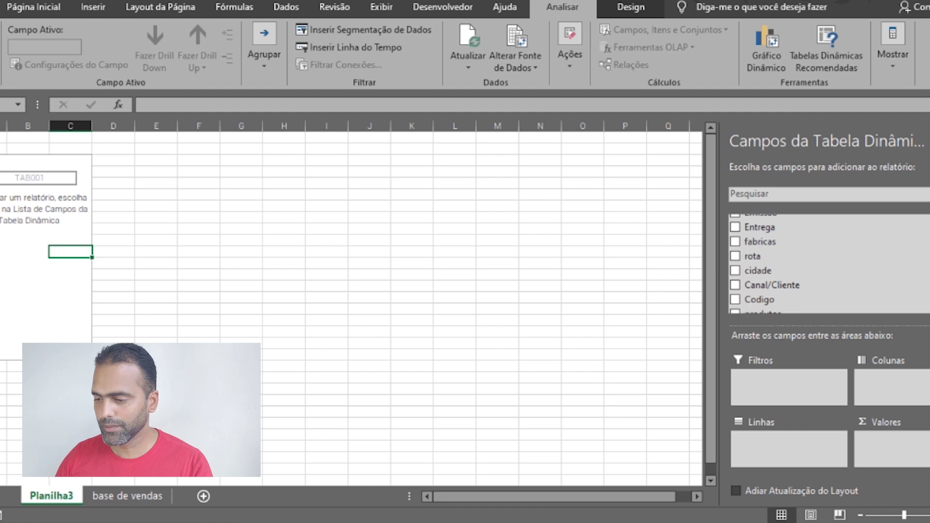
pyautogui.moveTo(812, 286); pyautogui.dragTo(806, 448)
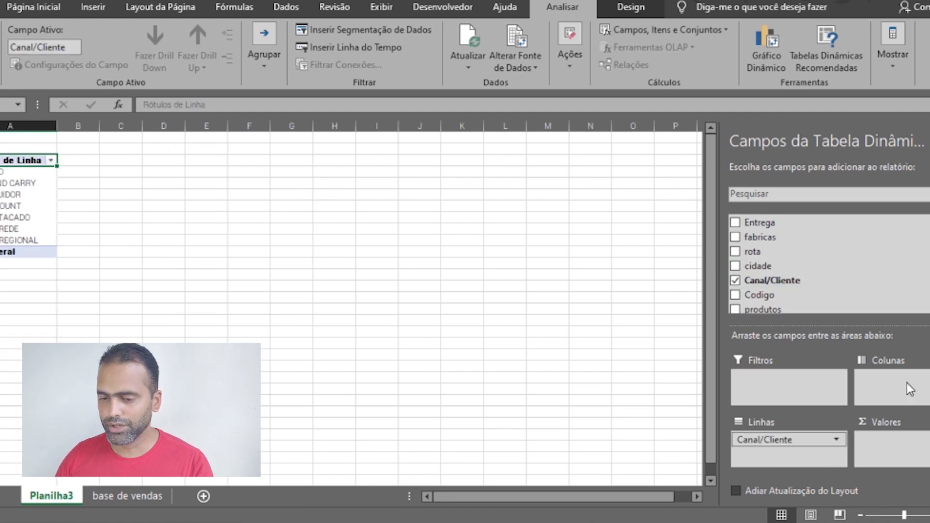
pyautogui.scroll(-5, 872, 291)
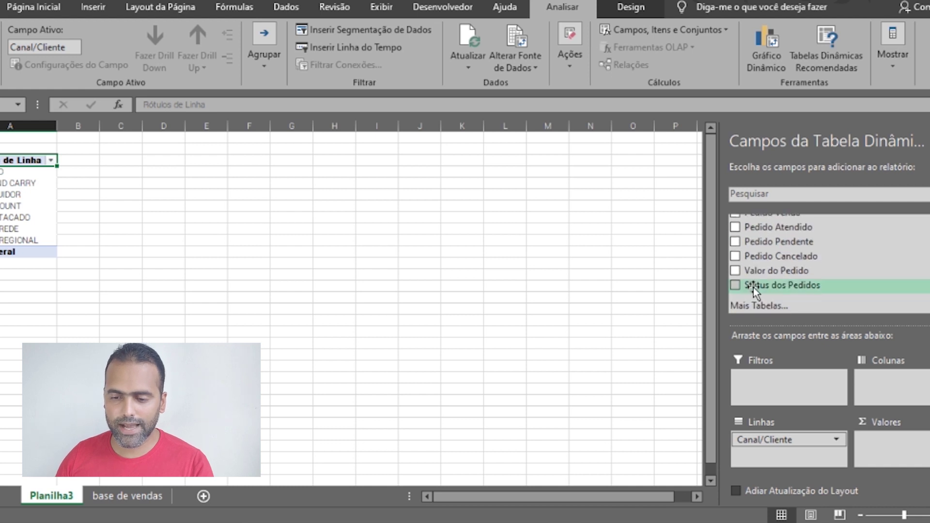
pyautogui.moveTo(752, 286); pyautogui.dragTo(874, 382)
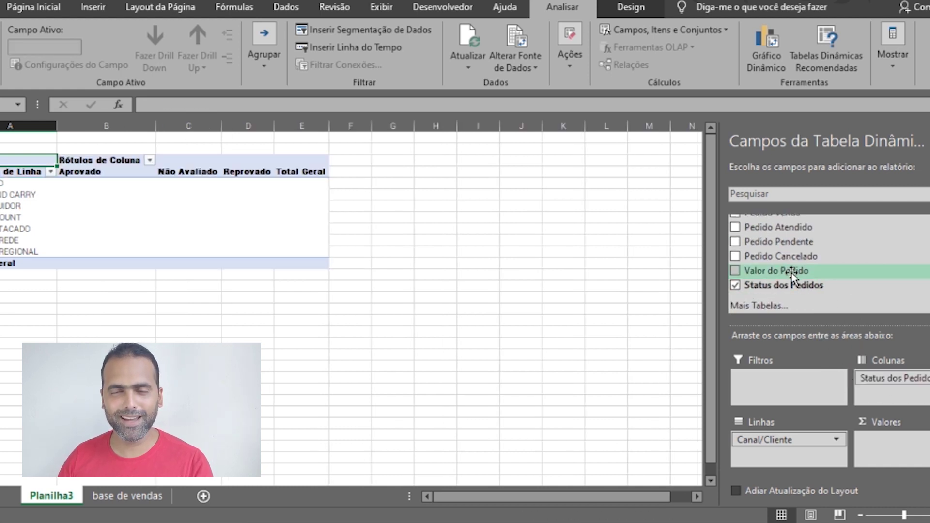
pyautogui.moveTo(795, 272); pyautogui.dragTo(928, 452)
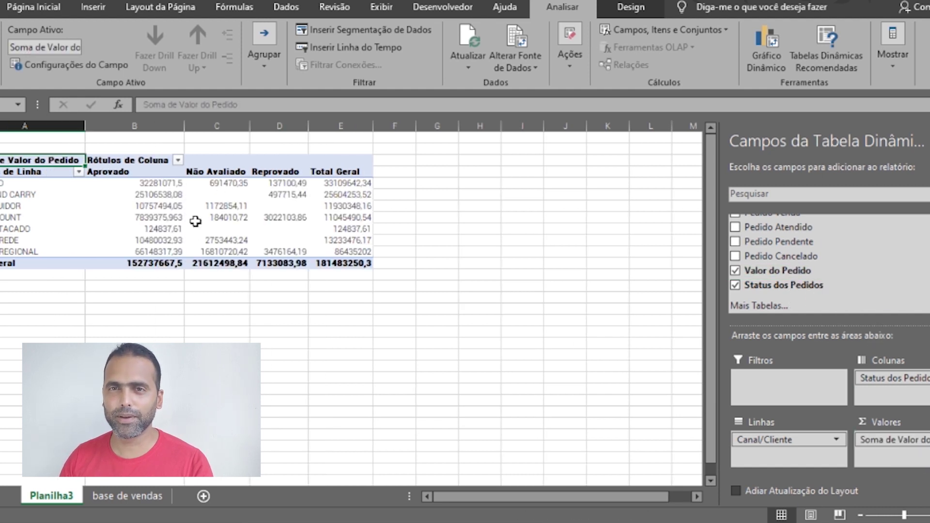
# Set the number format of the Valor do Pedido value field to Contábil with no currency symbol and 0 decimal places
pyautogui.moveTo(234, 249)
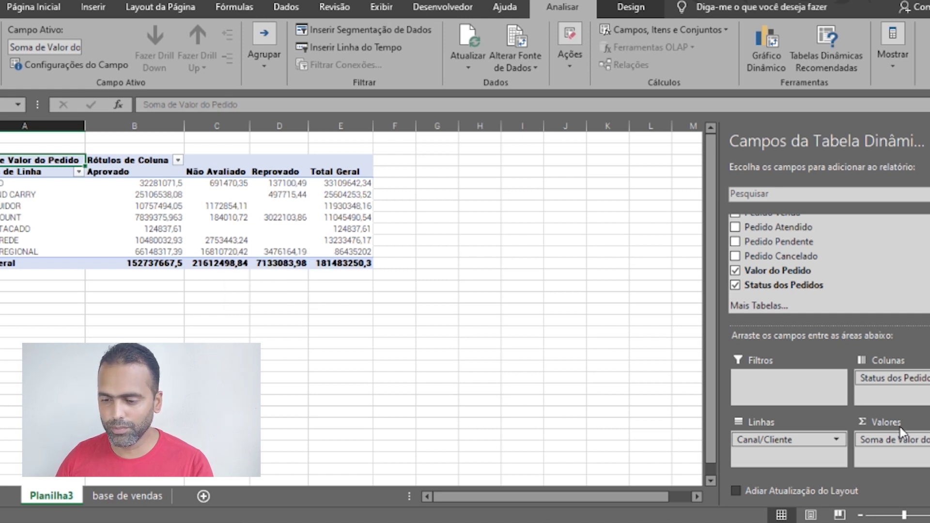
pyautogui.click(891, 439)
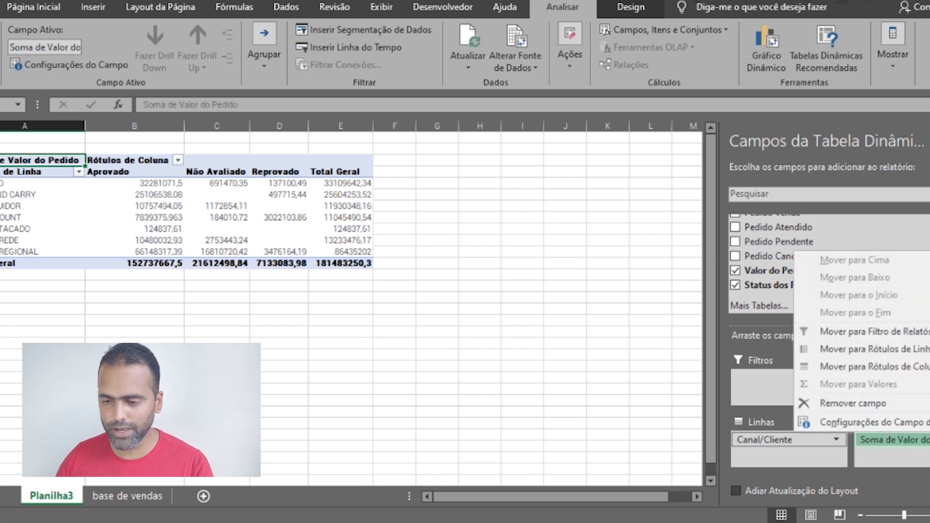
pyautogui.click(901, 422)
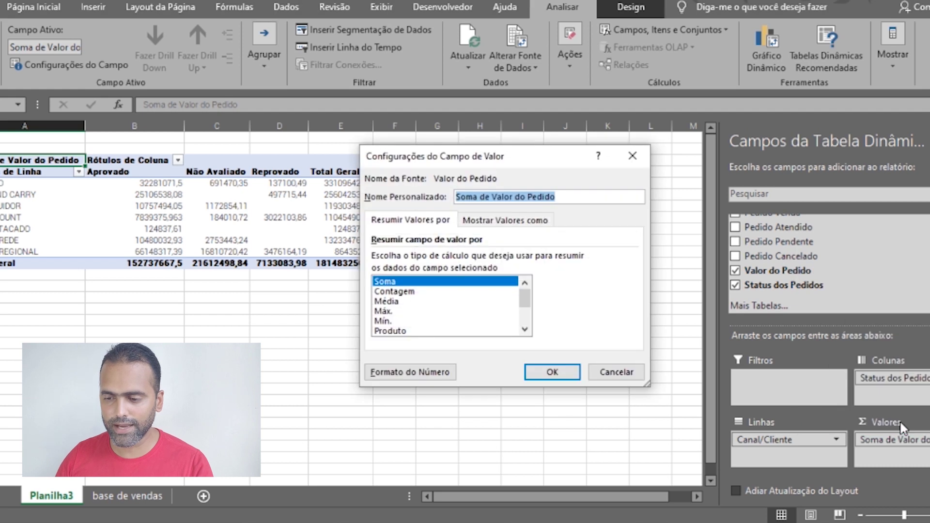
pyautogui.click(424, 376)
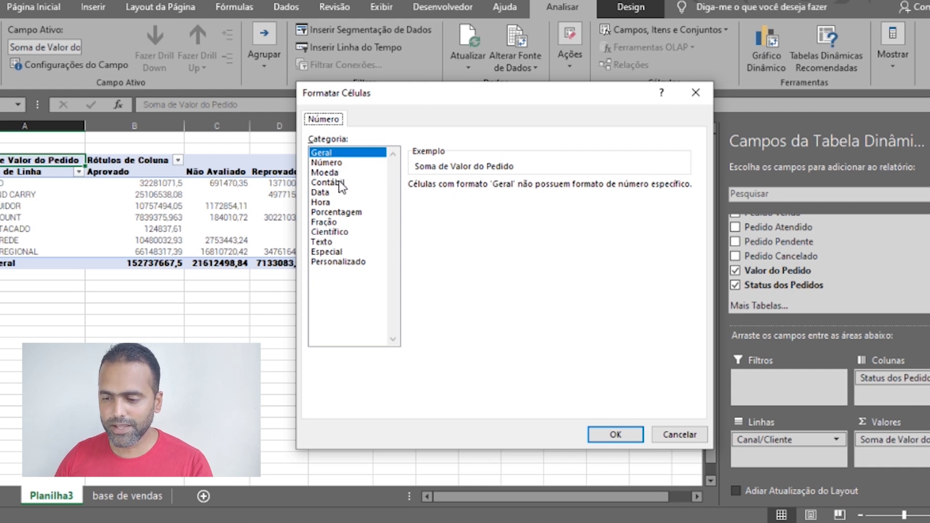
pyautogui.click(338, 182)
pyautogui.click(474, 208)
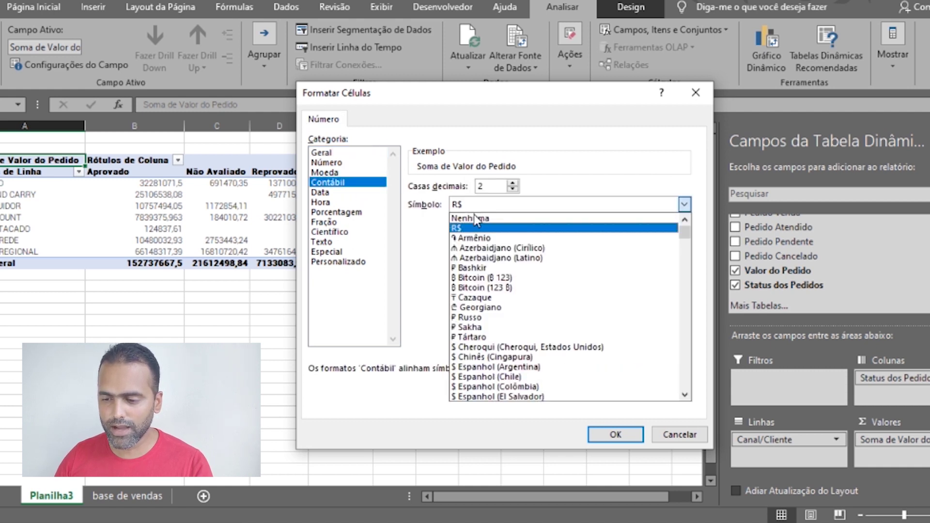
pyautogui.click(480, 215)
pyautogui.click(513, 189)
pyautogui.click(513, 188)
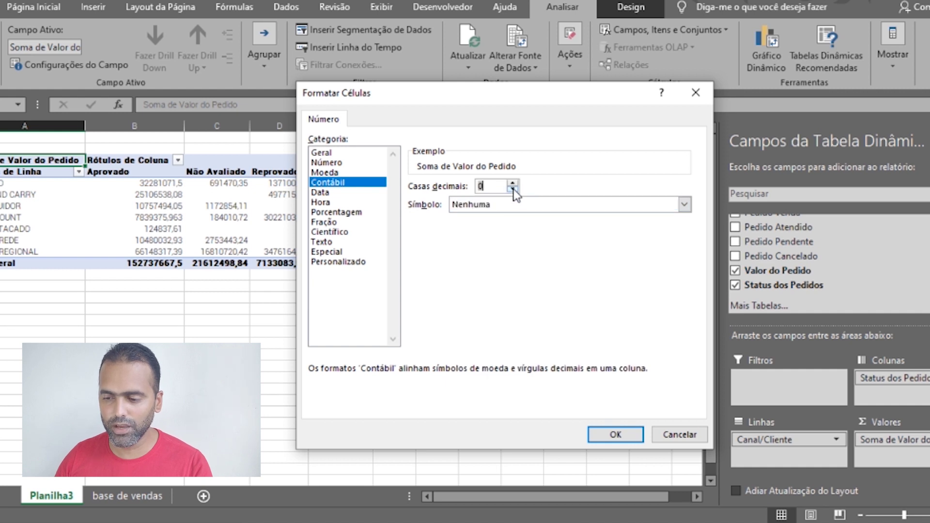
# Turn the number format into a custom one and insert [vermelho] before the negative-number section of its code
pyautogui.click(350, 262)
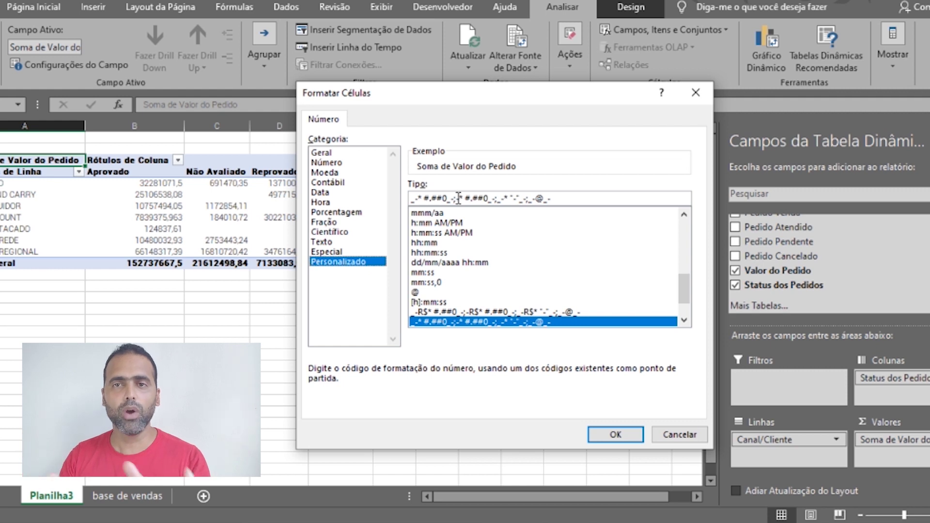
pyautogui.click(456, 199)
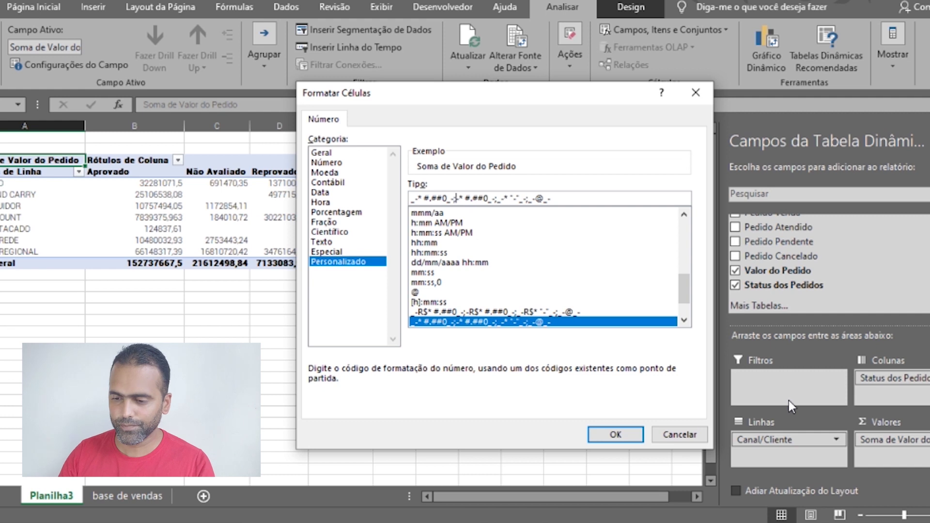
pyautogui.write('[ve')
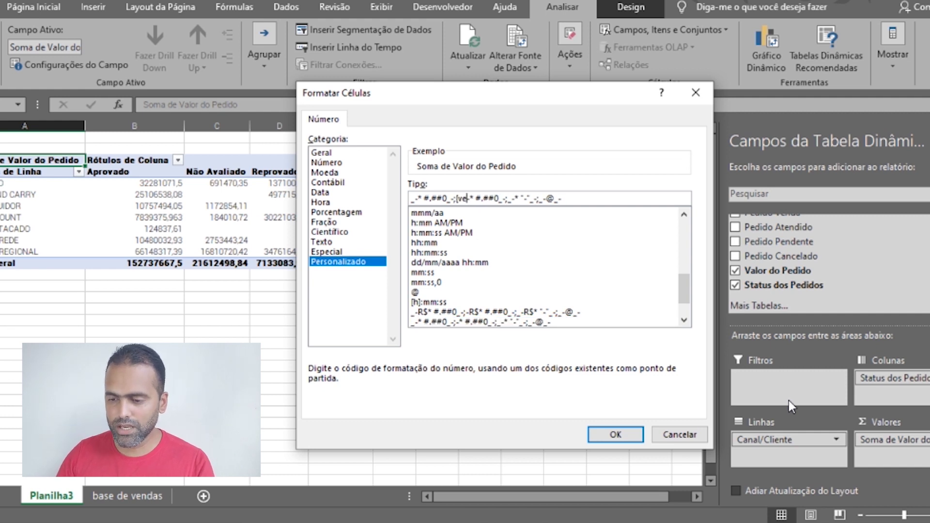
pyautogui.write('rmelho')
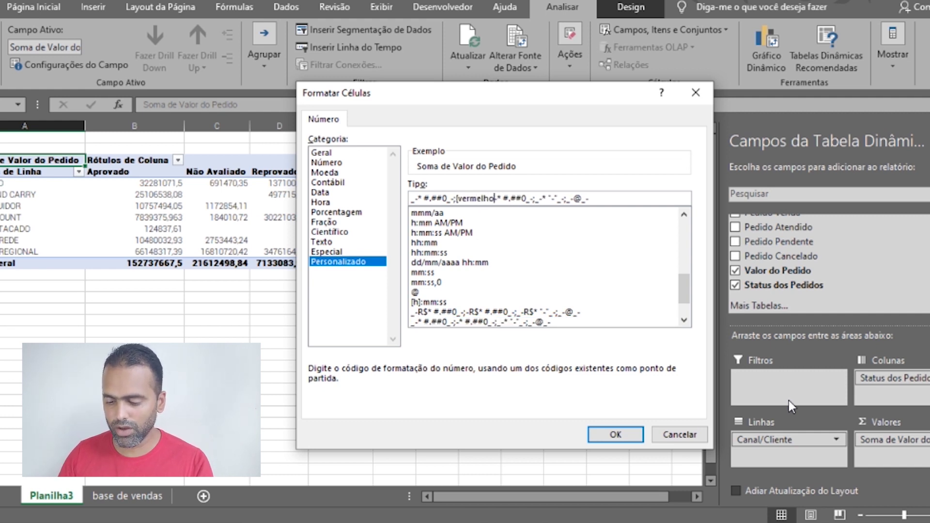
pyautogui.write(']')
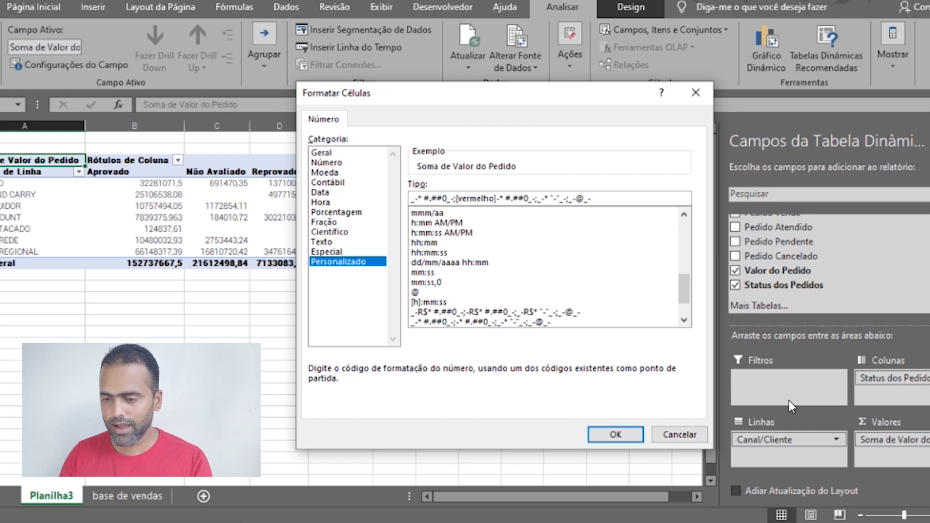
# Insert [Amarelo]+ at the start of the custom format code, before the positive-number section
pyautogui.click(412, 203)
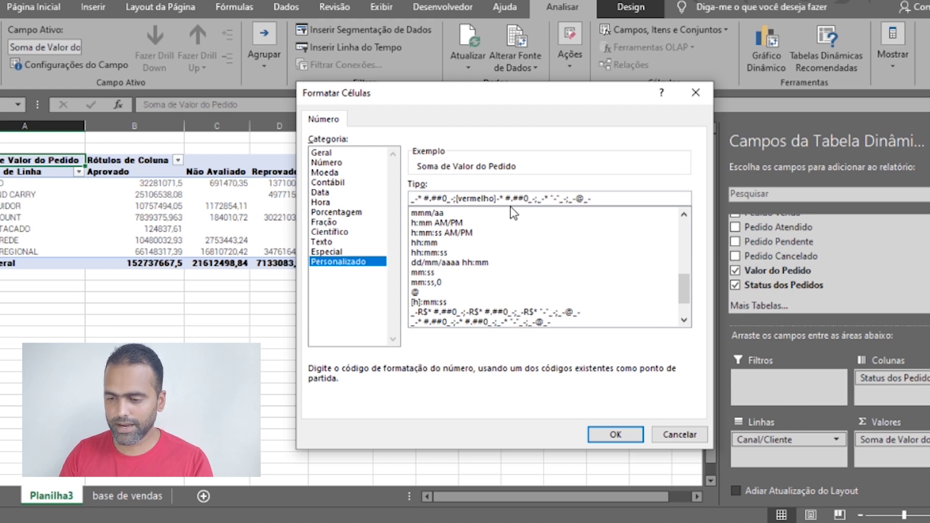
pyautogui.write('[')
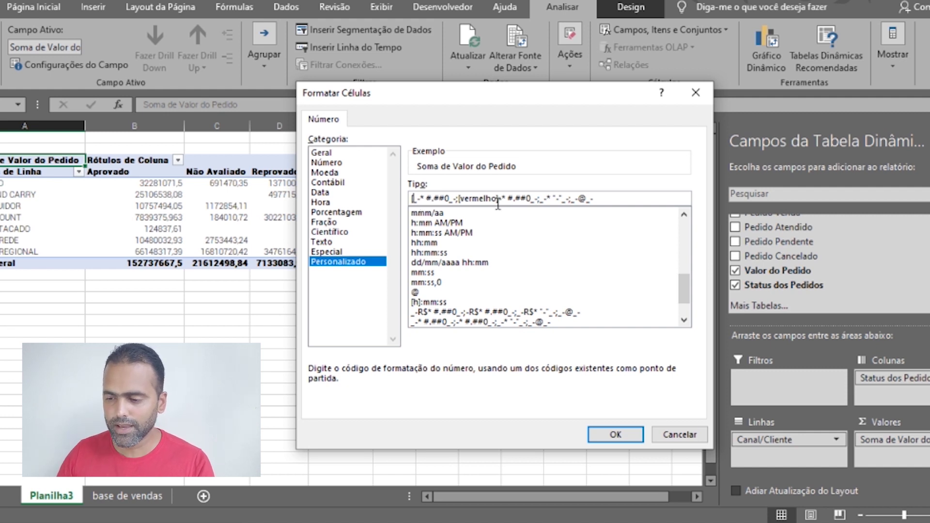
pyautogui.write('A')
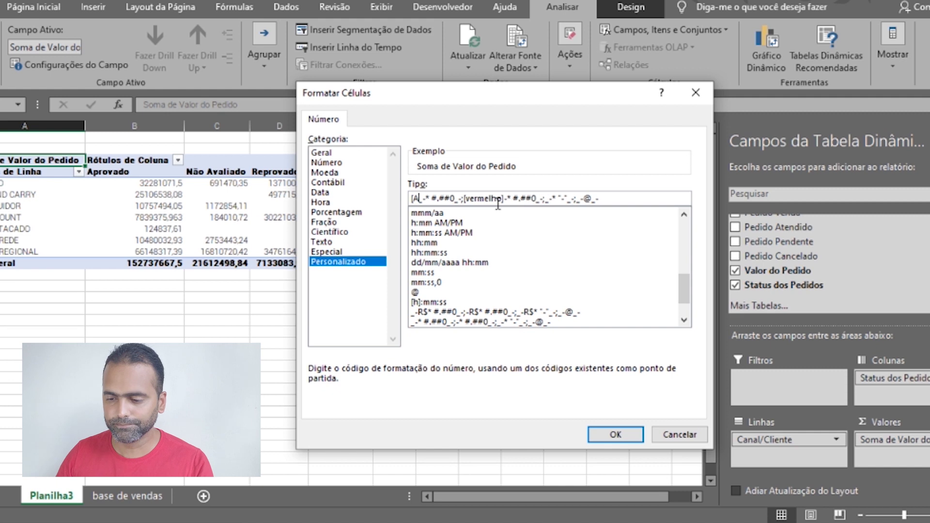
pyautogui.write('marelo')
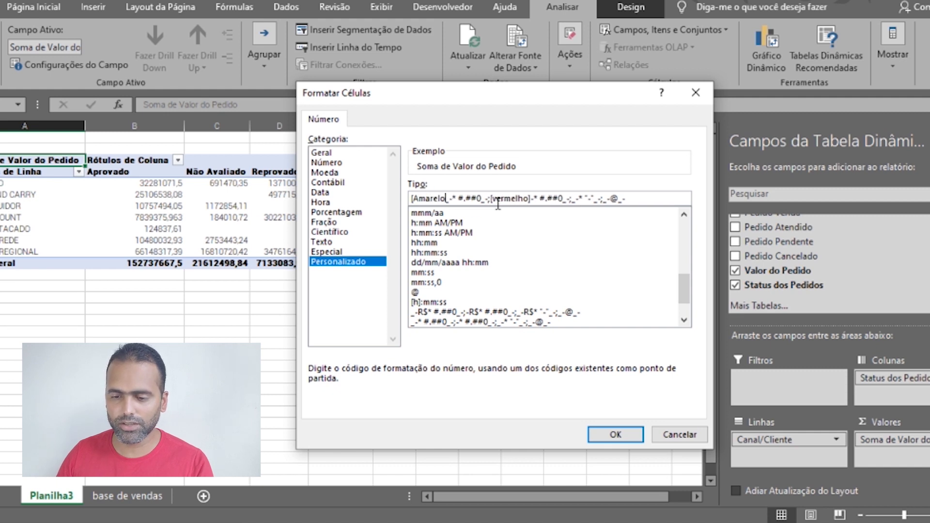
pyautogui.write(']+')
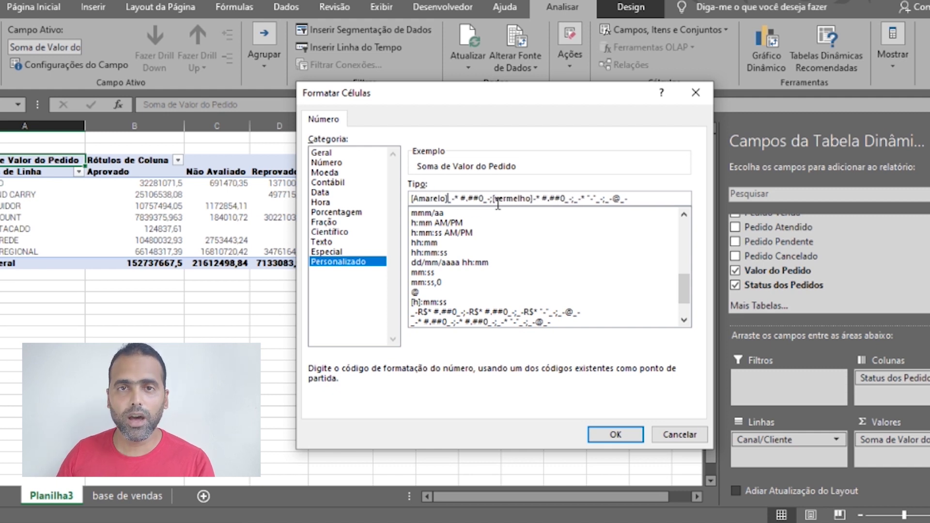
pyautogui.write('[')
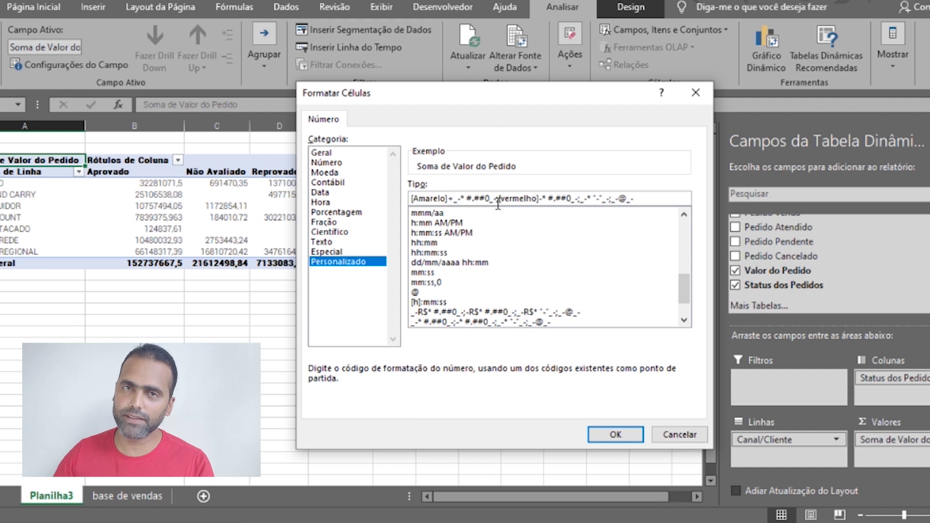
# Apply the custom number format to the Valor do Pedido value field and fill the entire pivot table with black
pyautogui.click(617, 434)
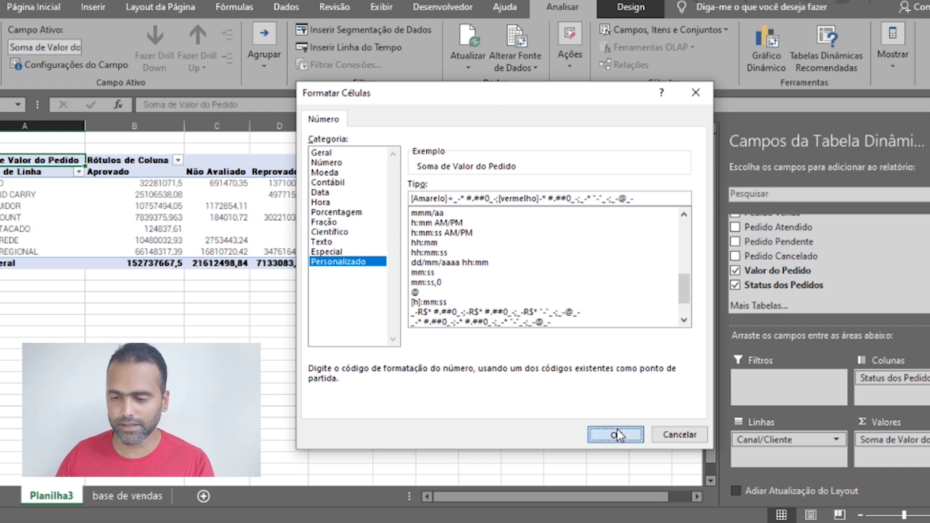
pyautogui.click(565, 370)
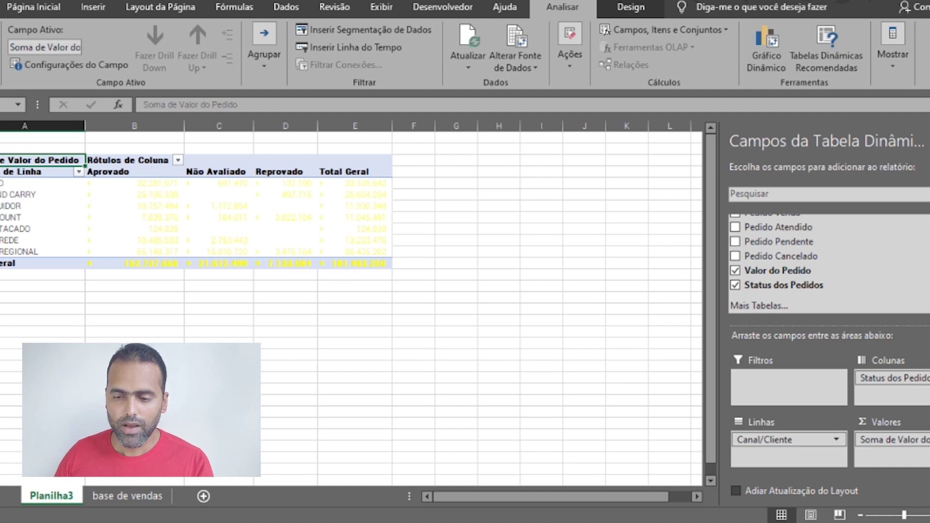
pyautogui.hotkey('ctrl', 't')
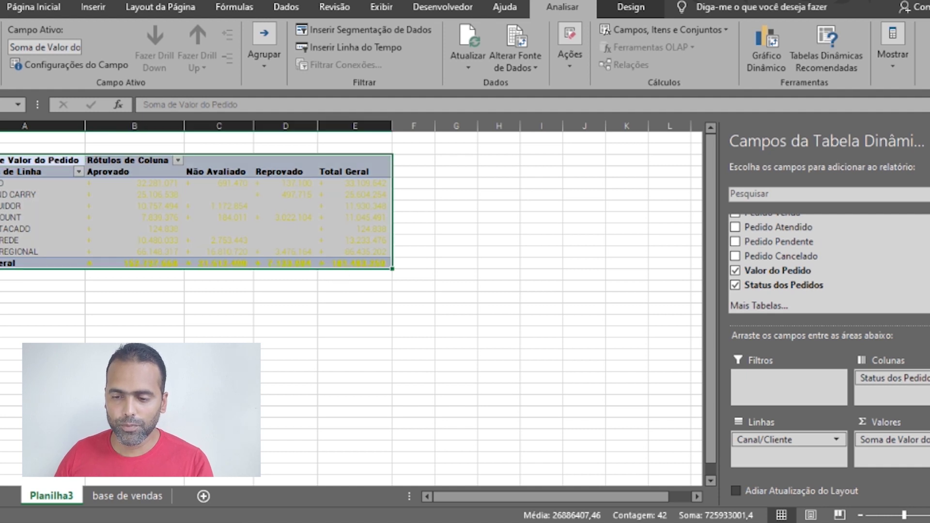
pyautogui.click(33, 7)
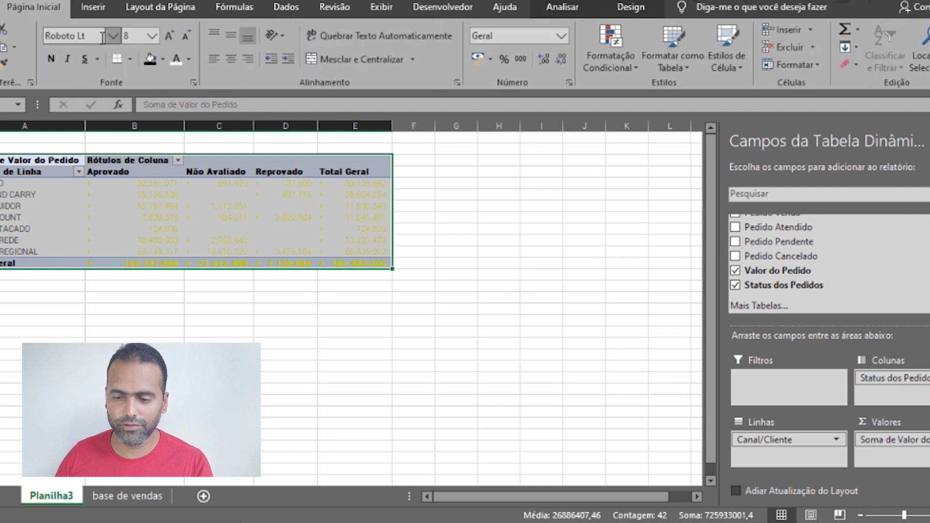
pyautogui.click(164, 62)
pyautogui.click(162, 94)
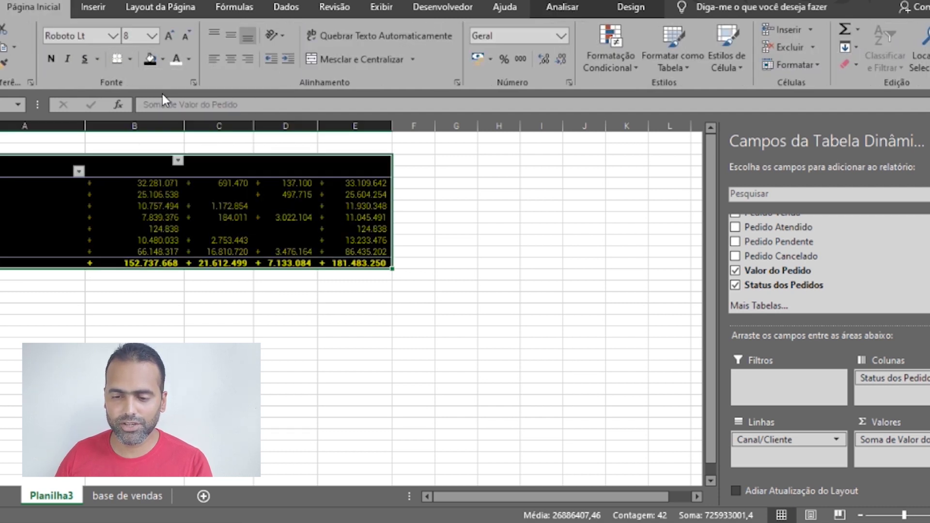
pyautogui.click(242, 216)
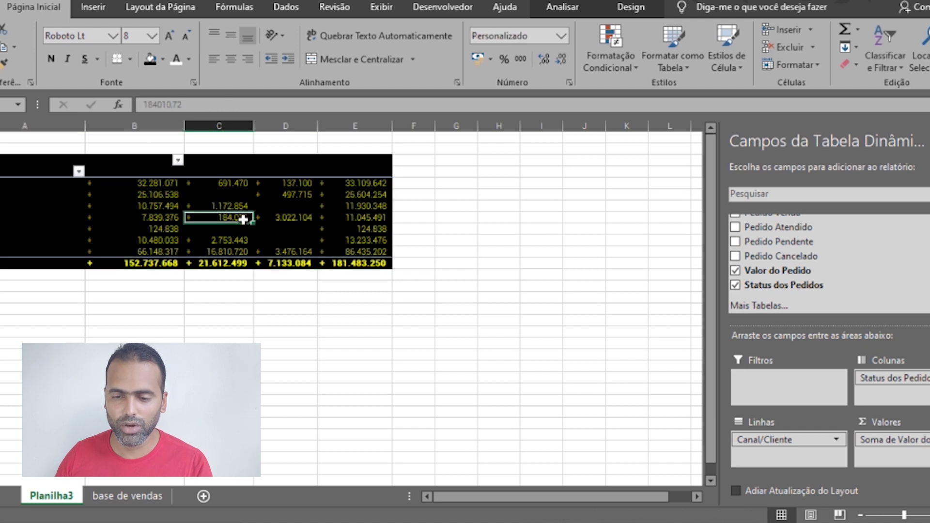
# Set the font colour of the entire pivot table to white
pyautogui.click(266, 220)
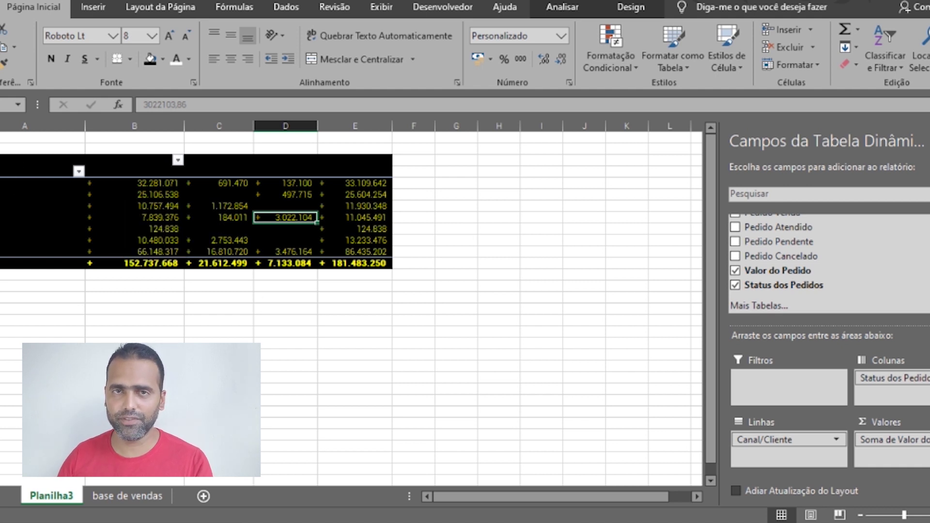
pyautogui.hotkey('ctrl', 'a')
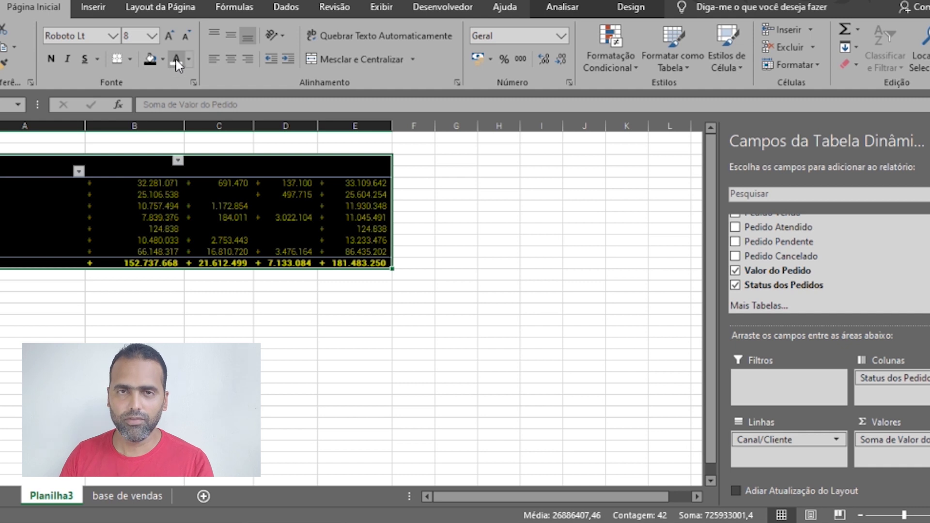
pyautogui.click(189, 59)
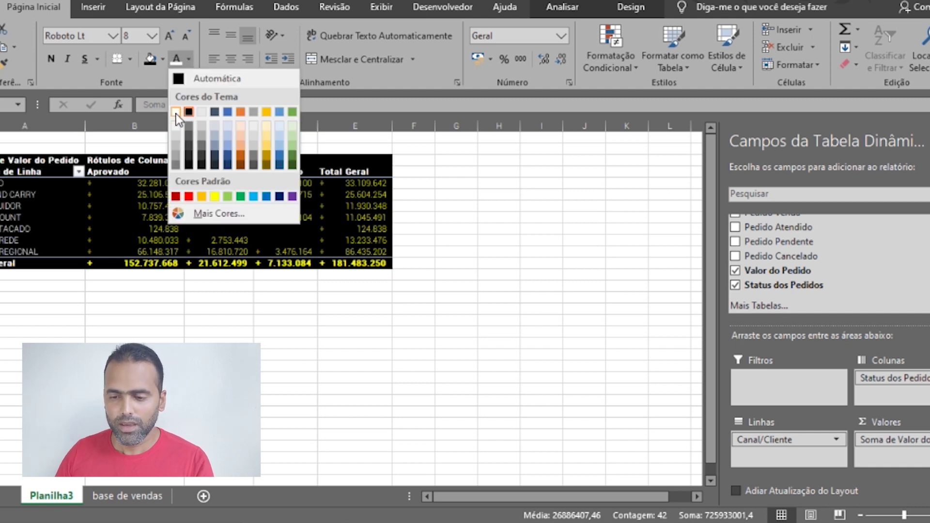
pyautogui.click(175, 111)
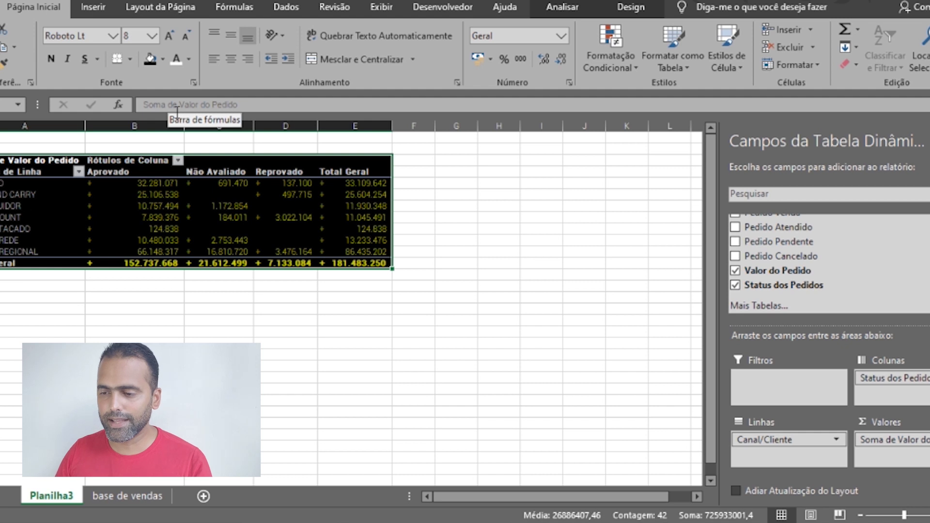
pyautogui.click(219, 309)
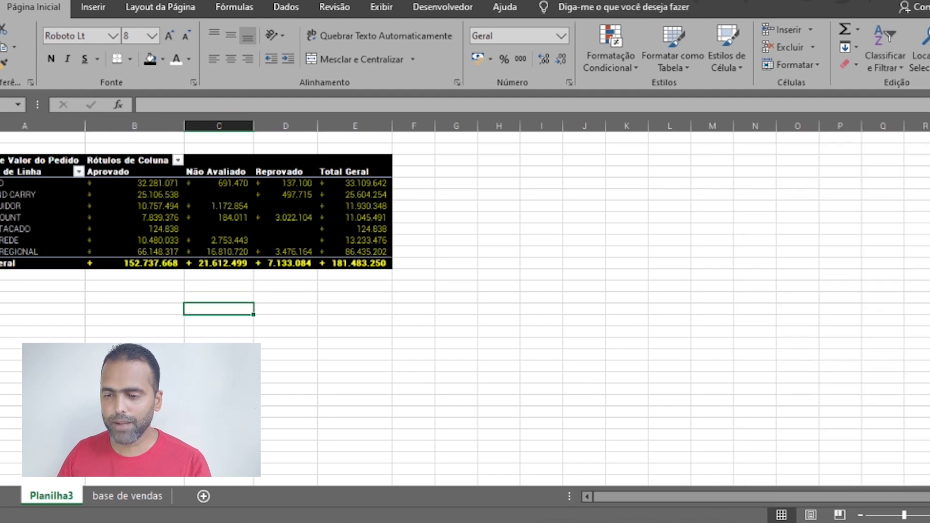
pyautogui.click(1, 126)
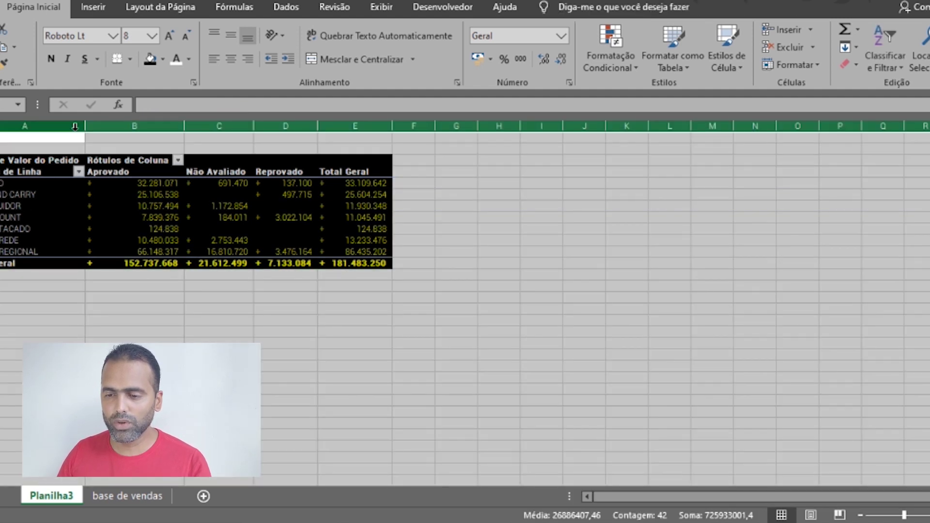
# Insert slicers for fabricas and cidade and place them side by side to the right of the pivot table, fabricas first
pyautogui.click(304, 227)
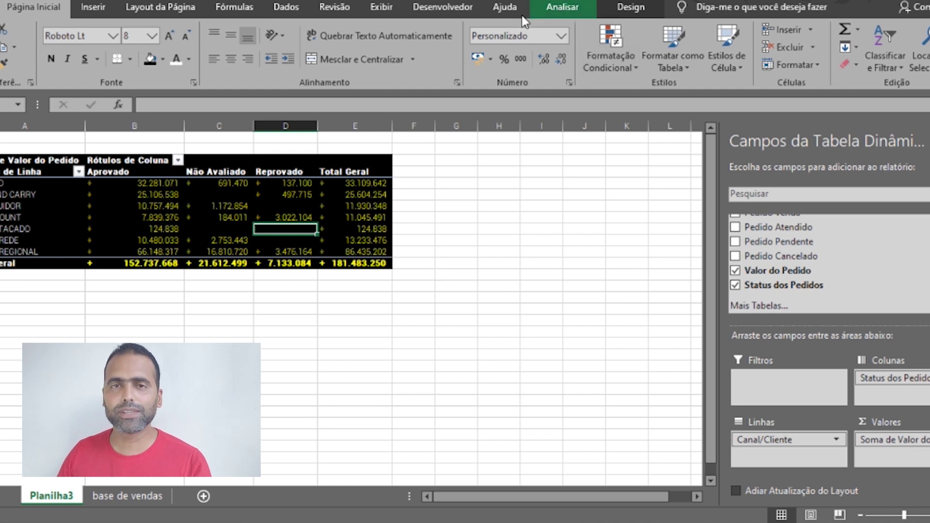
pyautogui.click(556, 18)
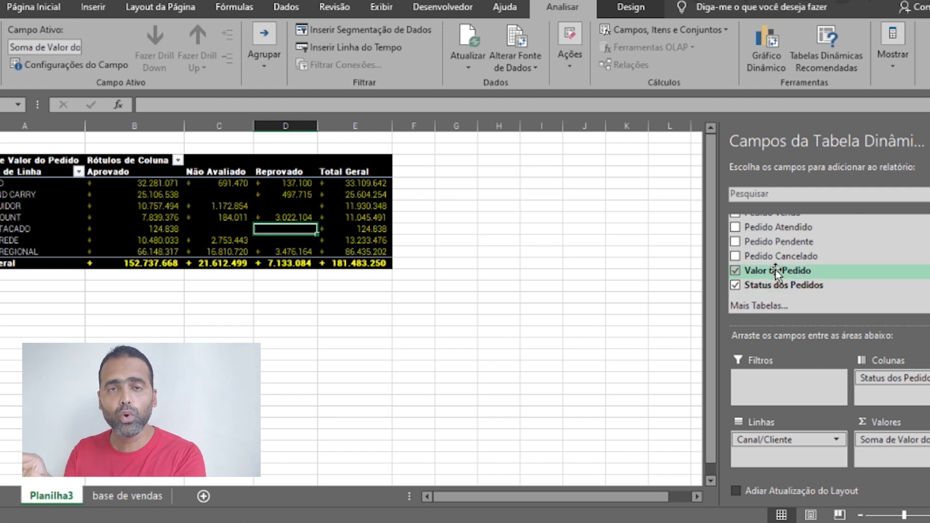
pyautogui.scroll(5, 797, 262)
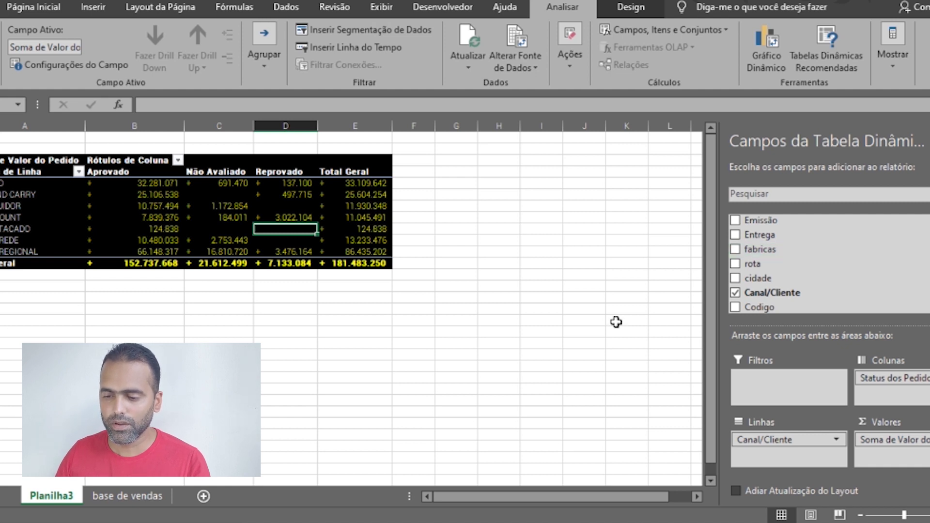
pyautogui.click(358, 31)
pyautogui.click(434, 202)
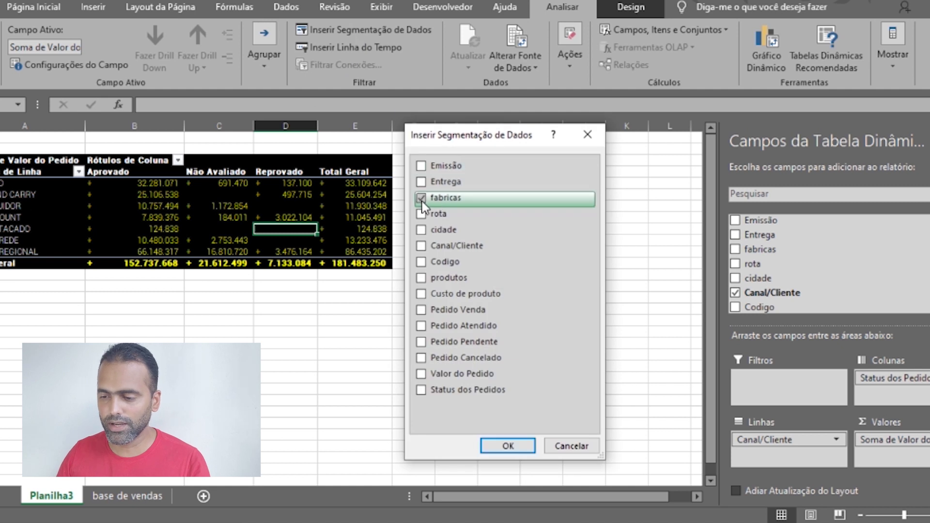
pyautogui.click(421, 230)
pyautogui.click(528, 445)
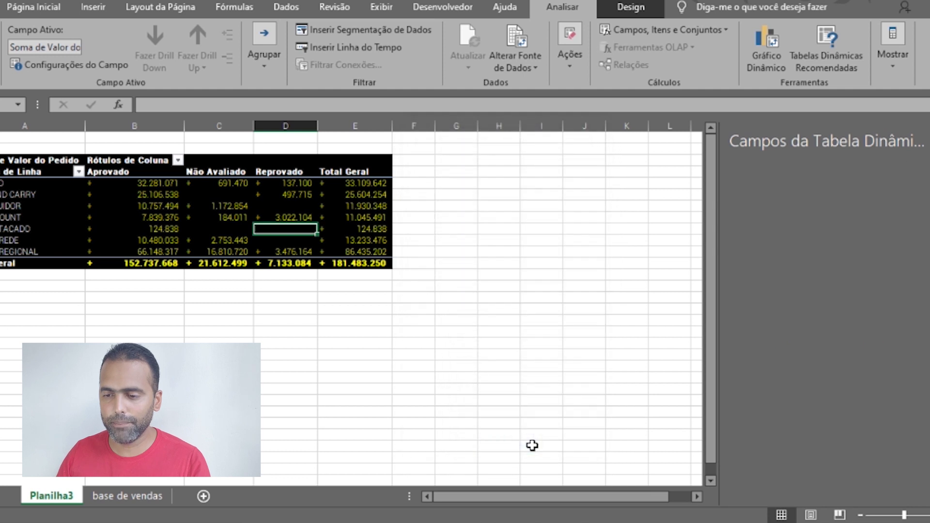
pyautogui.moveTo(405, 240); pyautogui.dragTo(699, 175)
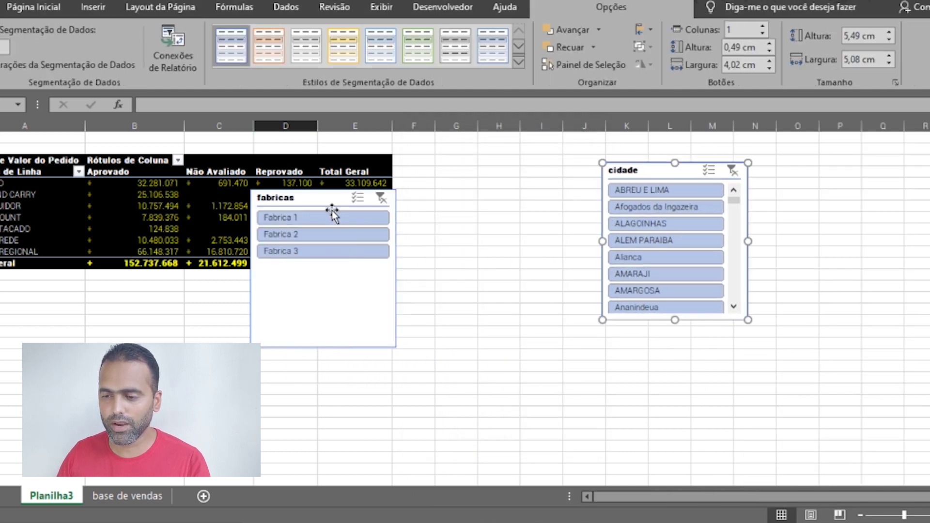
pyautogui.moveTo(318, 200); pyautogui.dragTo(521, 175)
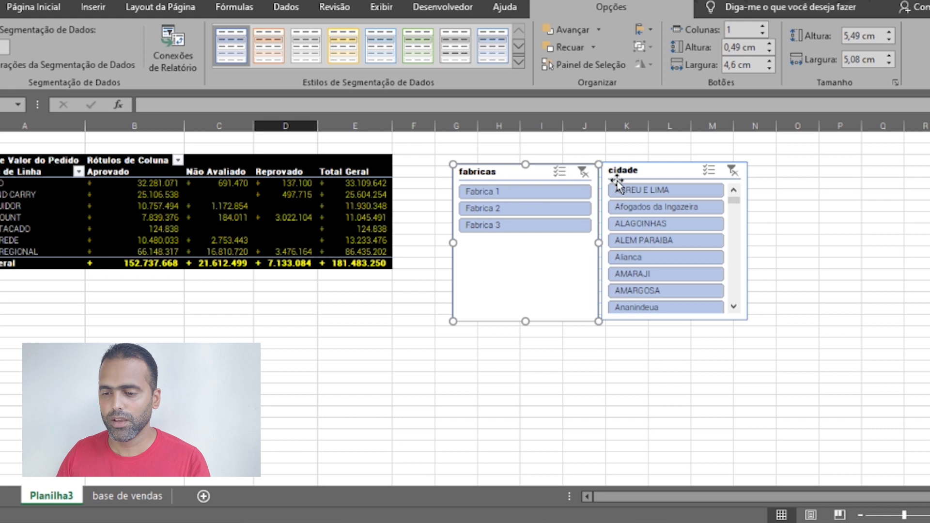
# Apply the dark blue slicer style to both the fabricas and cidade slicers
pyautogui.keyDown('ctrl'); pyautogui.click(654, 174); pyautogui.keyUp('ctrl')
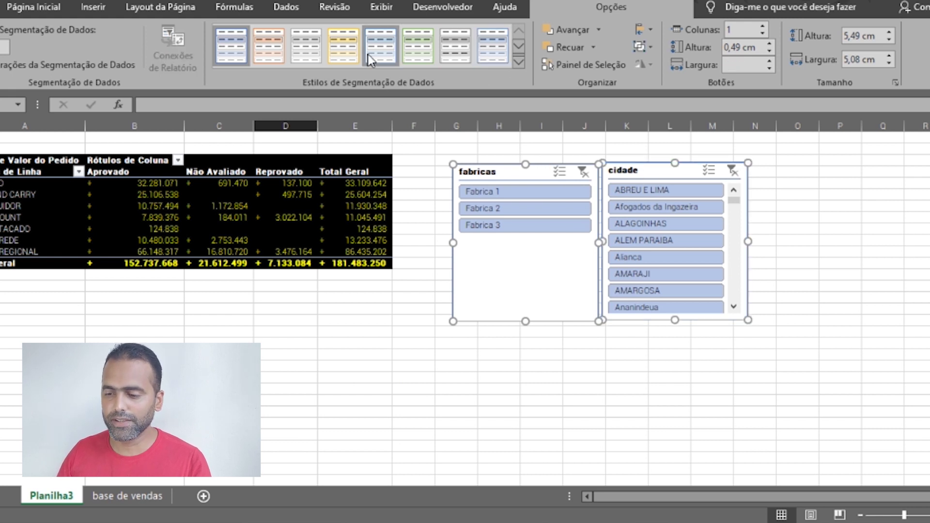
pyautogui.click(424, 49)
pyautogui.click(511, 65)
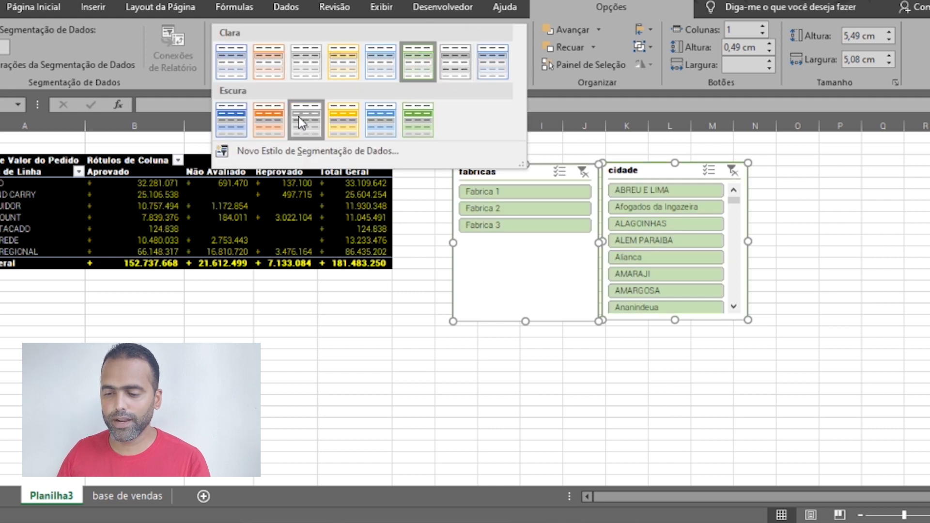
pyautogui.click(240, 119)
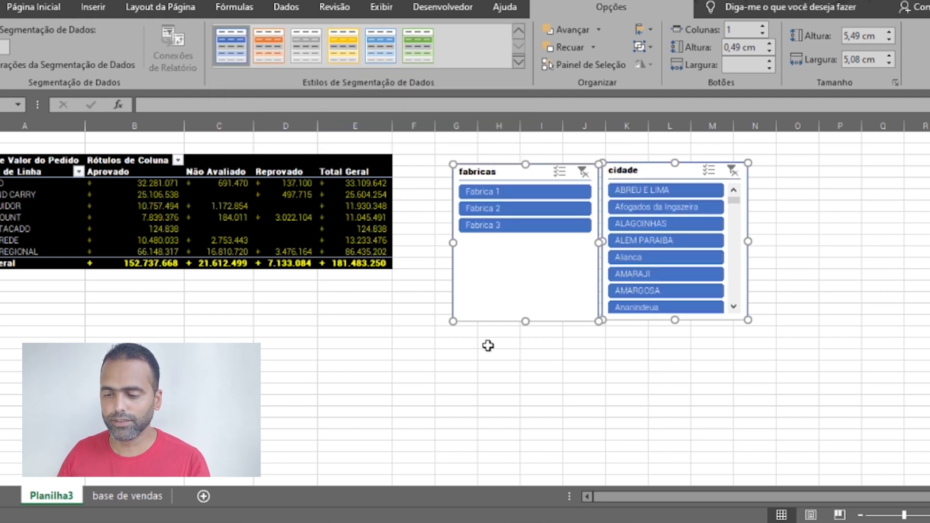
pyautogui.click(599, 366)
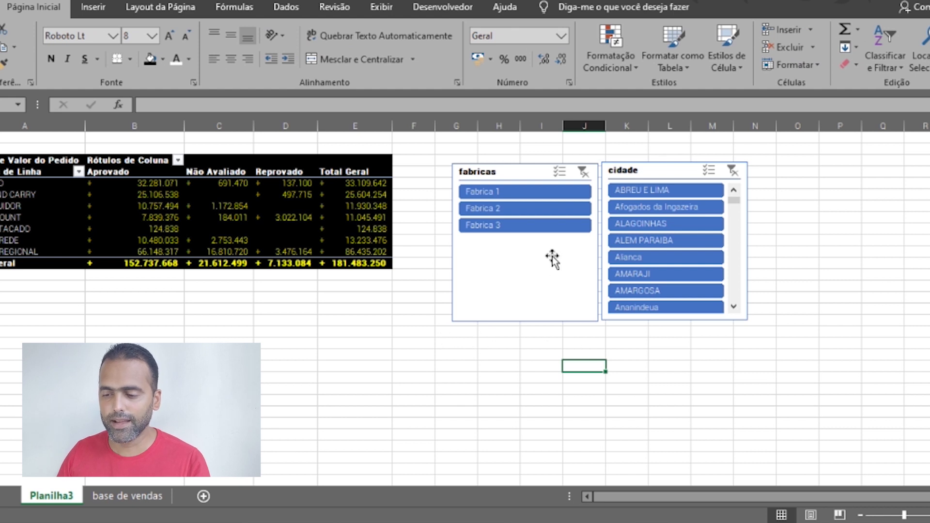
# Try the fabricas slicer by filtering the pivot table by each factory in turn, then by Fabrica 1 and Fabrica 3 together
pyautogui.click(545, 192)
pyautogui.click(546, 208)
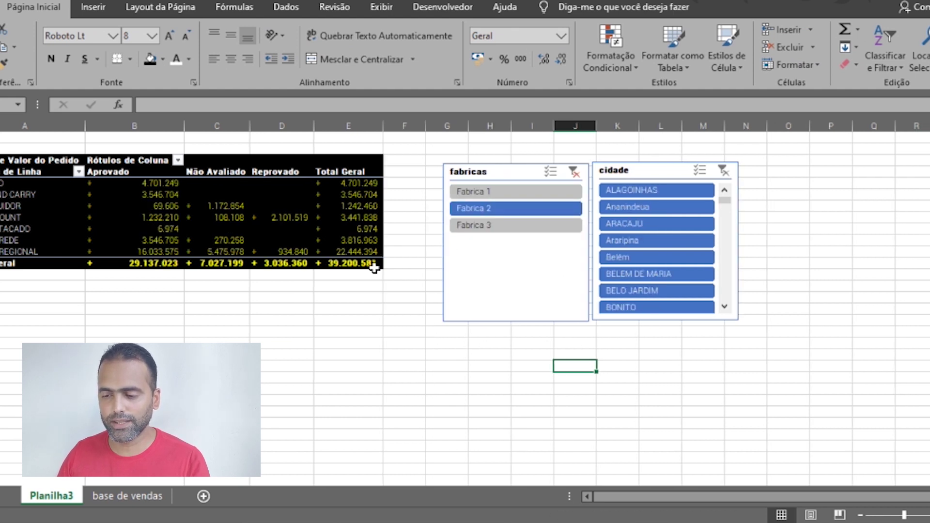
pyautogui.click(342, 264)
pyautogui.click(505, 191)
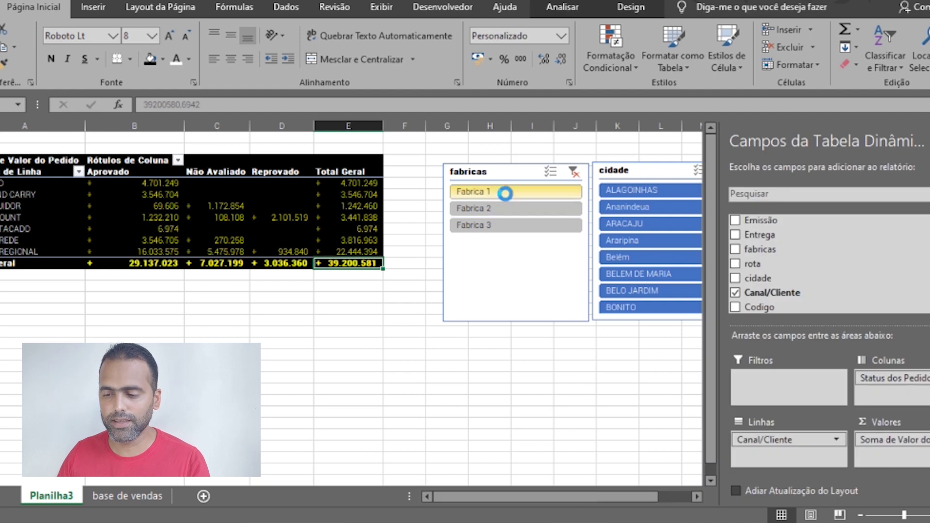
pyautogui.click(509, 228)
pyautogui.click(510, 209)
pyautogui.click(523, 192)
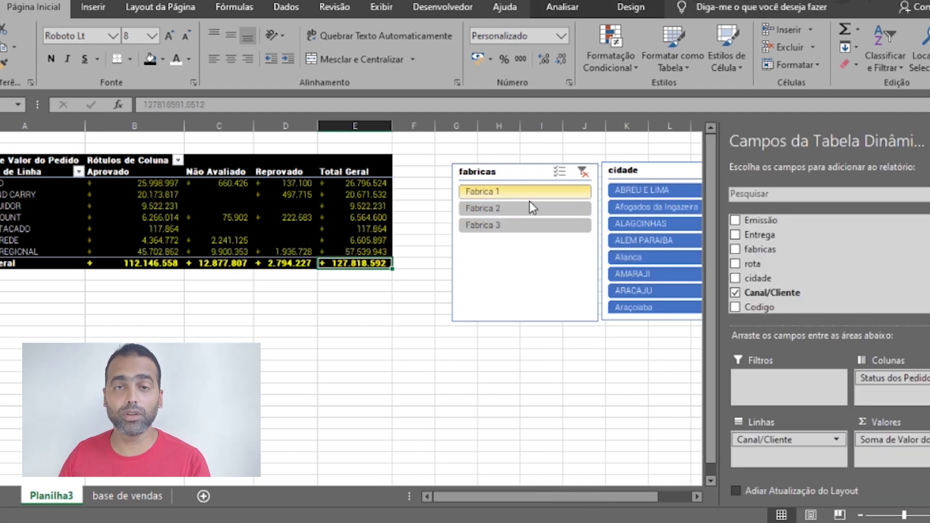
pyautogui.keyDown('ctrl'); pyautogui.click(536, 227); pyautogui.keyUp('ctrl')
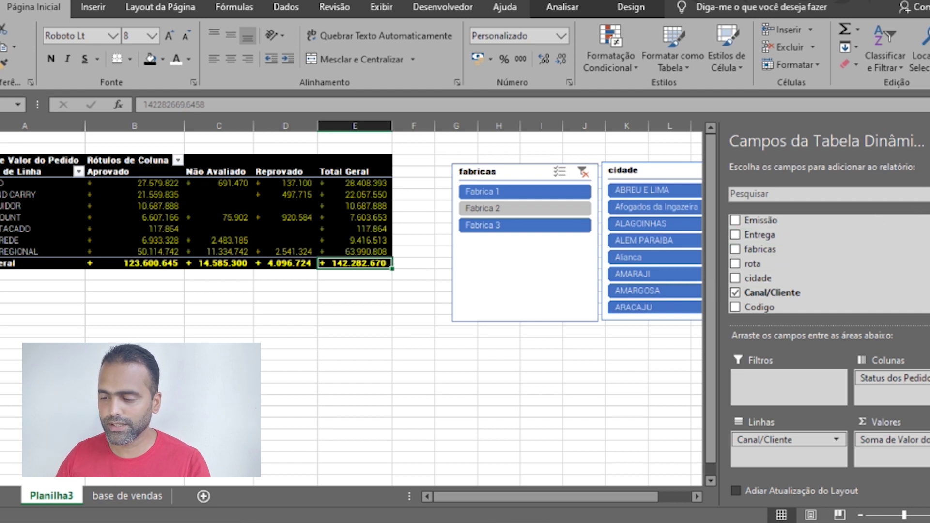
# Close the pivot table field list and filter the table to Fabrica 1 only
pyautogui.click(929, 141)
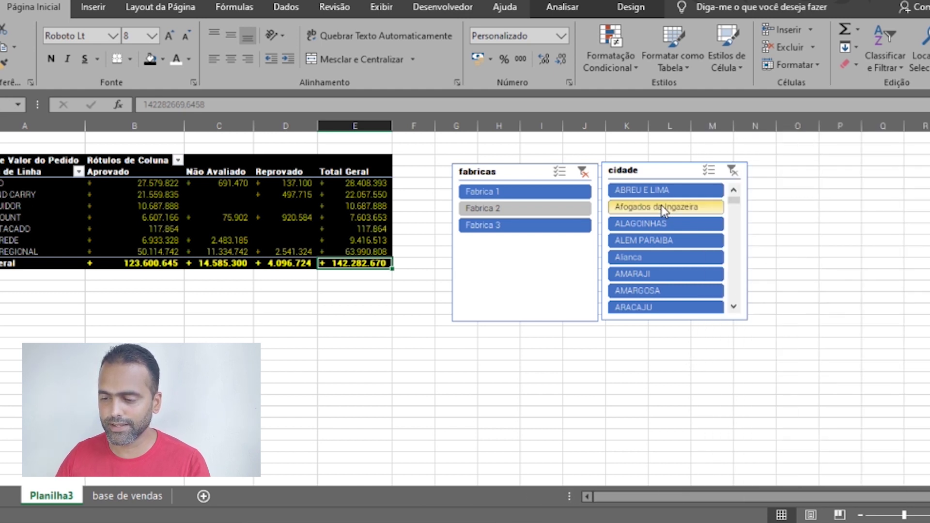
pyautogui.click(547, 191)
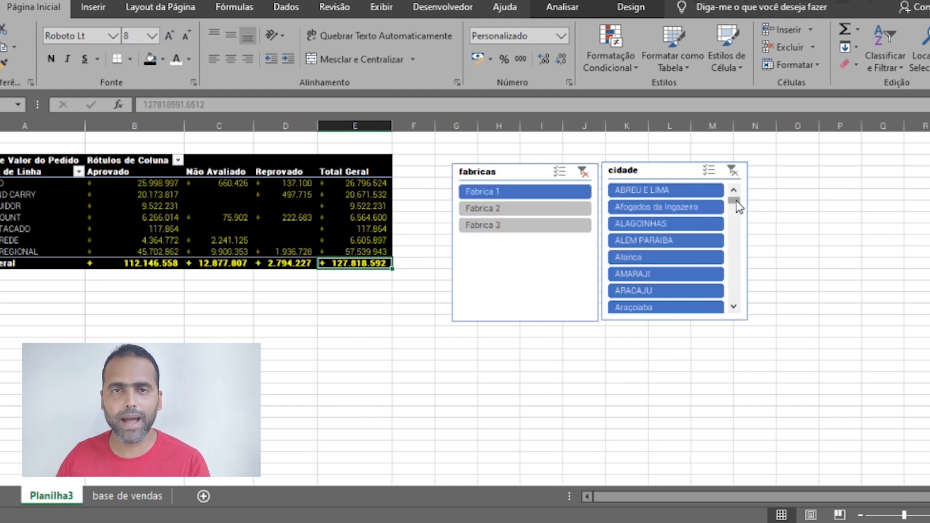
pyautogui.moveTo(734, 199); pyautogui.dragTo(731, 286)
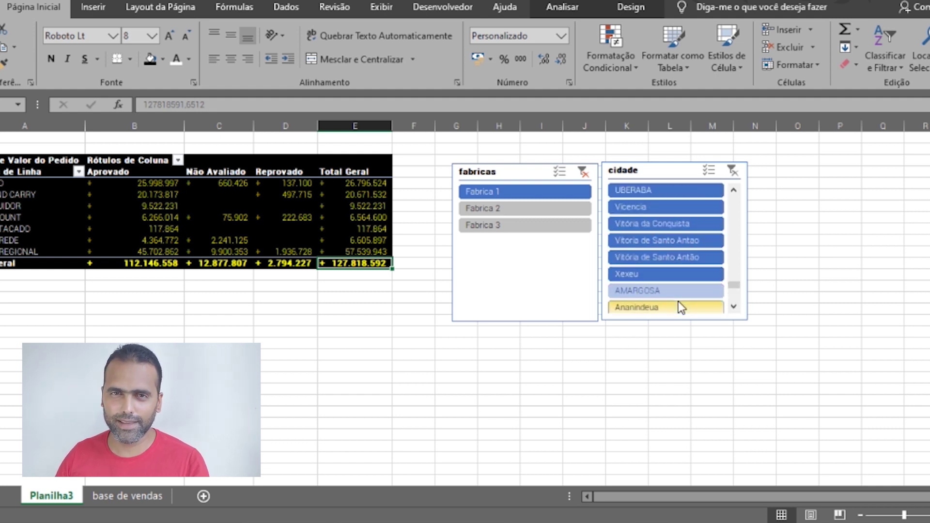
pyautogui.click(503, 196)
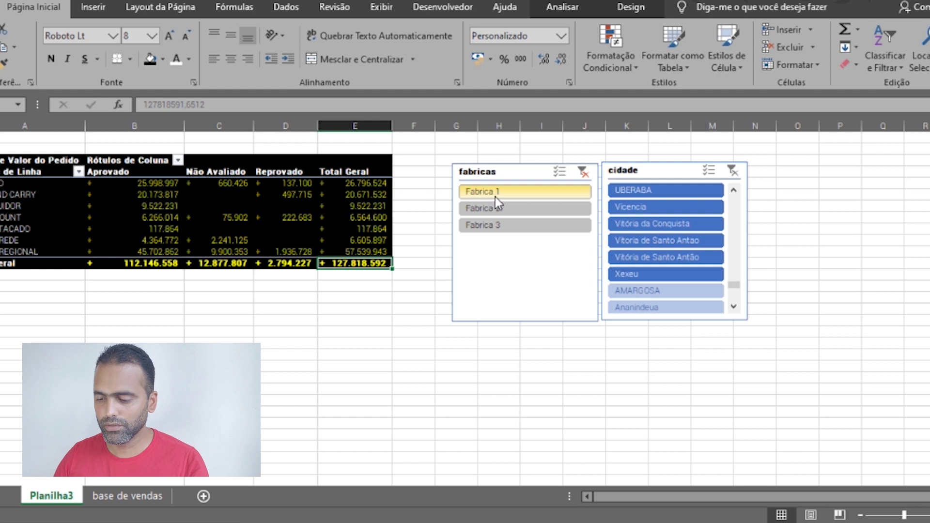
# Configure the cidade slicer to hide items without data (Ocultar itens sem dados)
pyautogui.click(638, 168)
pyautogui.rightClick(653, 171)
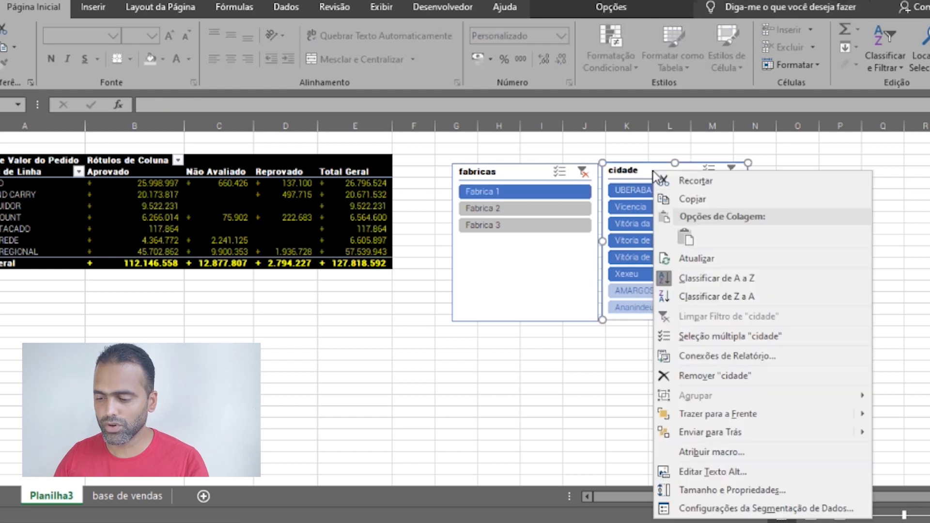
pyautogui.click(763, 509)
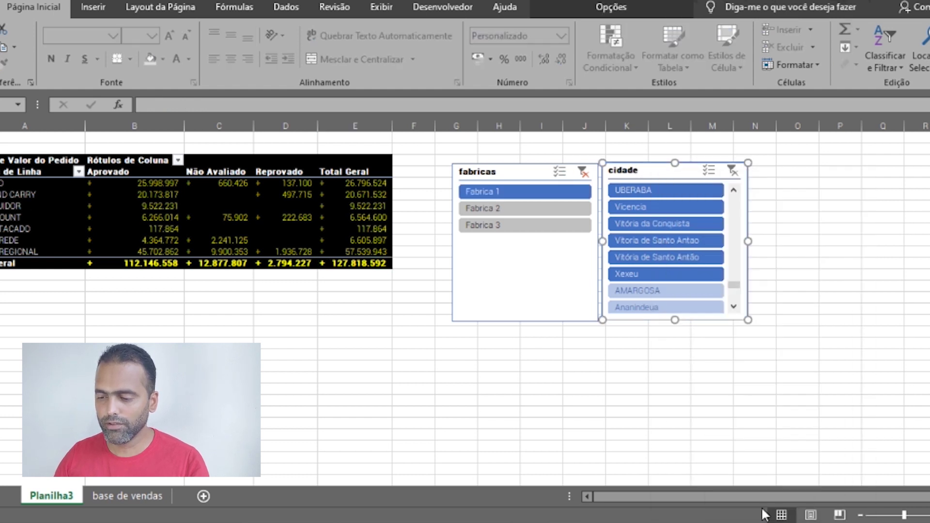
pyautogui.click(774, 438)
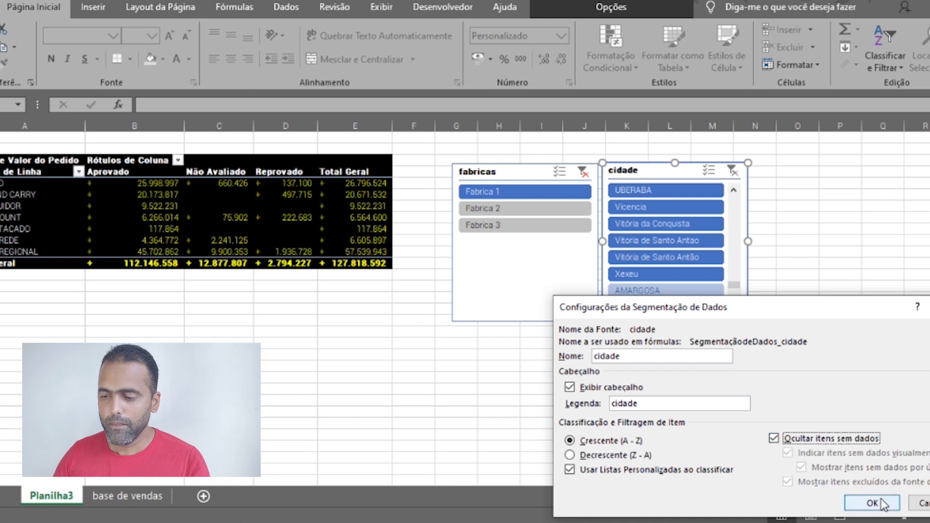
pyautogui.click(878, 502)
# Configure the fabricas slicer to hide items without data (Ocultar itens sem dados)
pyautogui.click(560, 278)
pyautogui.rightClick(561, 279)
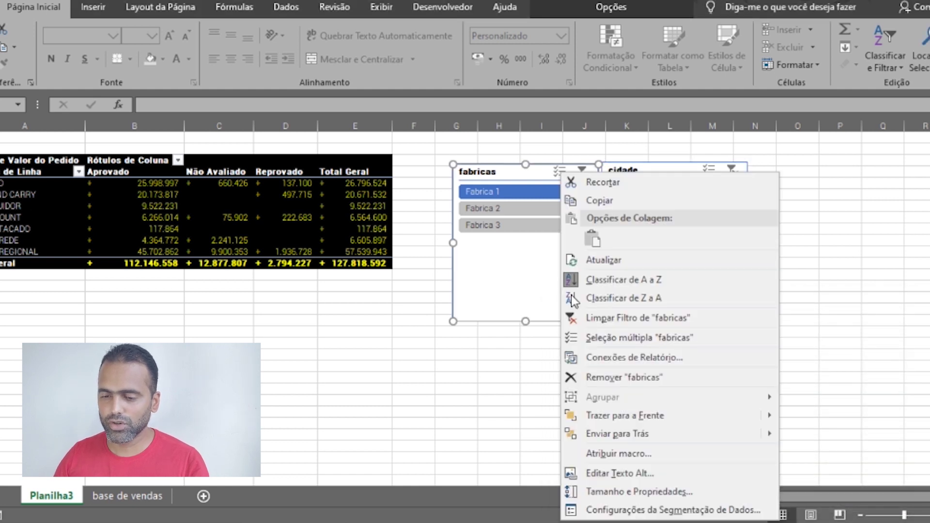
pyautogui.click(649, 508)
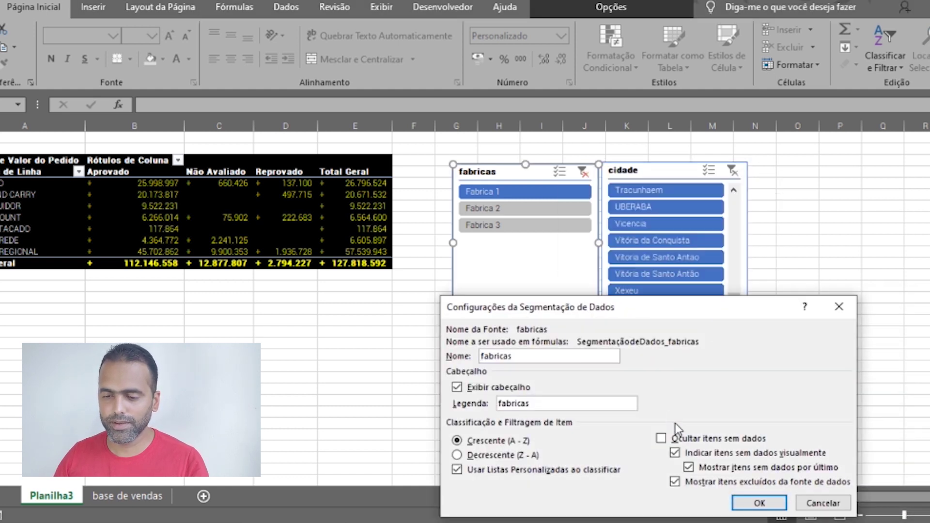
pyautogui.click(671, 438)
pyautogui.click(758, 503)
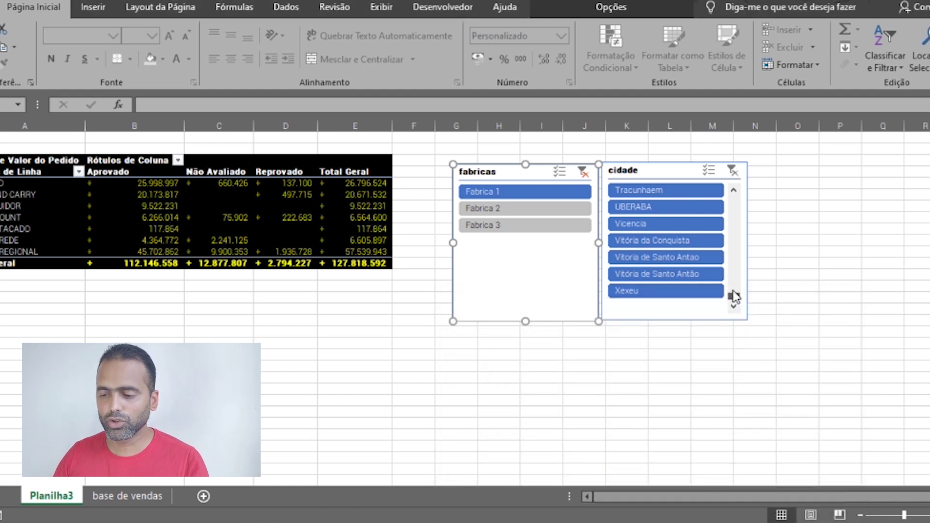
# Try the cidade slicer with single cities such as ALEM PARAIBA, ARACAJU and ALAGOINHAS, and clear the filters of both slicers
pyautogui.moveTo(734, 296); pyautogui.dragTo(734, 194)
pyautogui.click(678, 224)
pyautogui.click(675, 239)
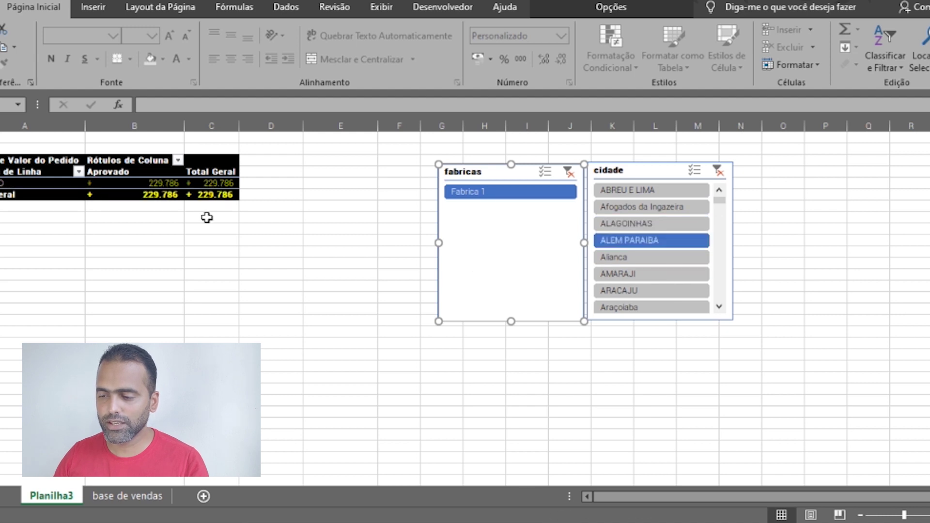
pyautogui.click(666, 258)
pyautogui.click(668, 290)
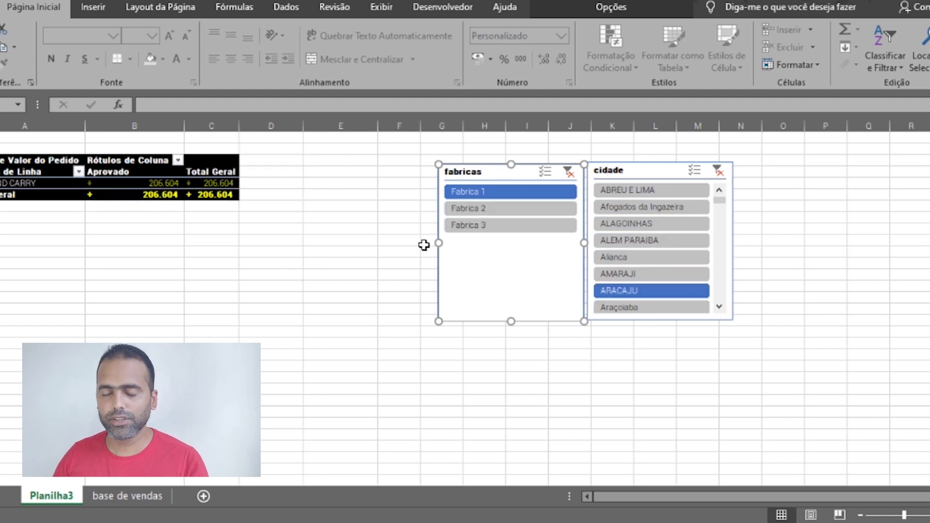
pyautogui.click(652, 225)
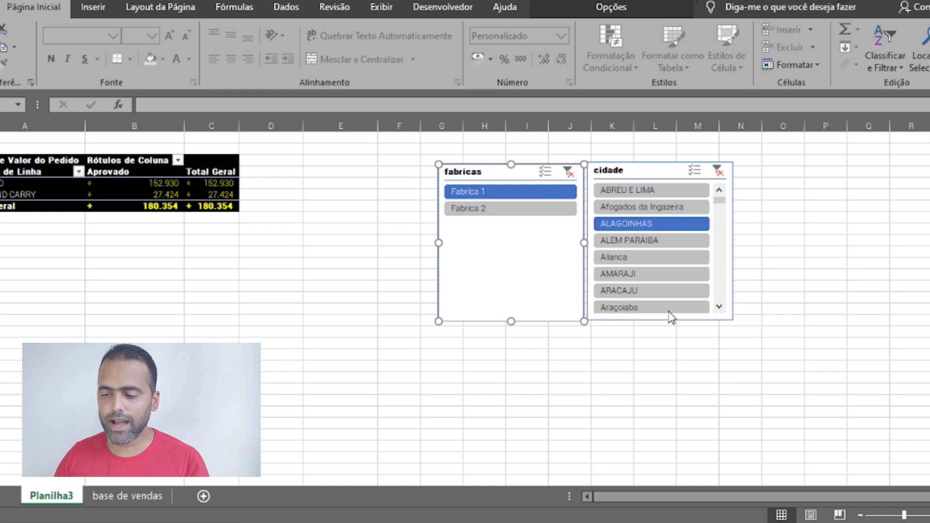
pyautogui.click(654, 389)
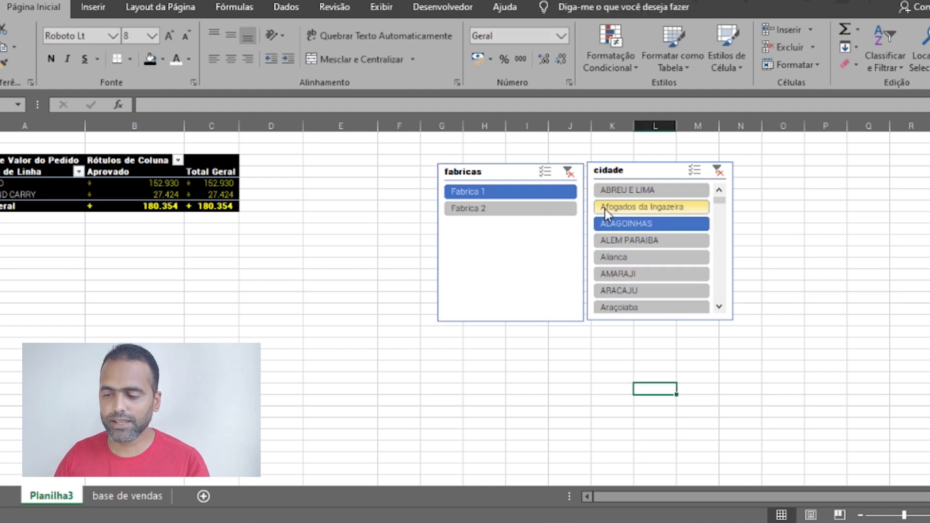
pyautogui.click(718, 171)
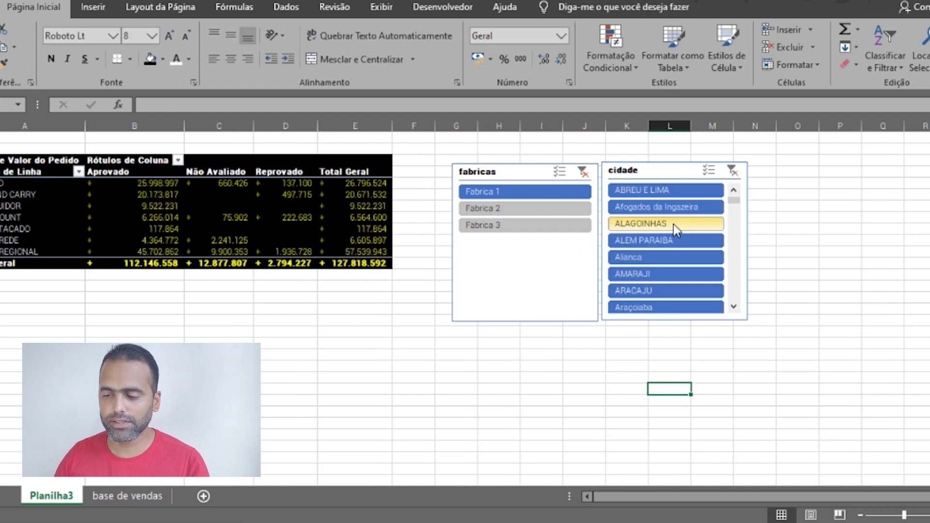
pyautogui.click(582, 172)
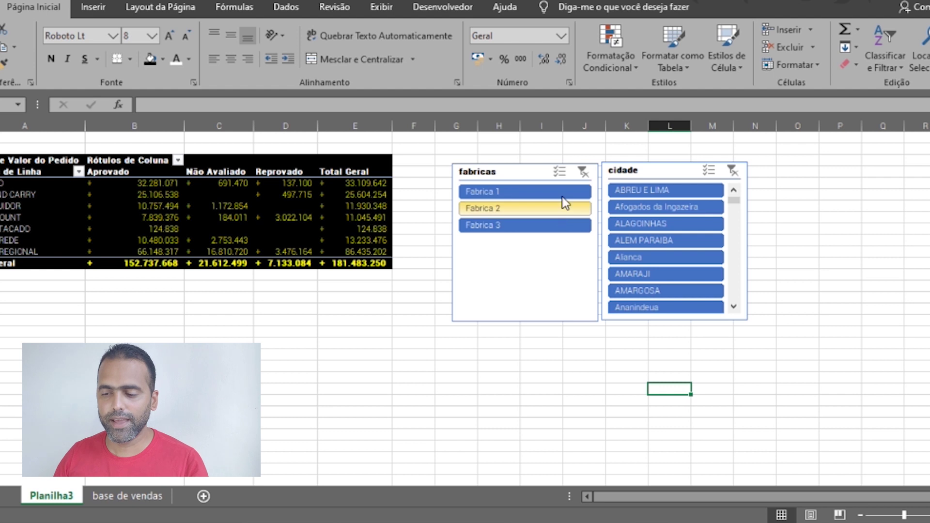
# Try multi-selection in the fabricas slicer by excluding Fabrica 1 and Fabrica 3, only Fabrica 1, and only Fabrica 2, clearing the filter each time
pyautogui.click(561, 172)
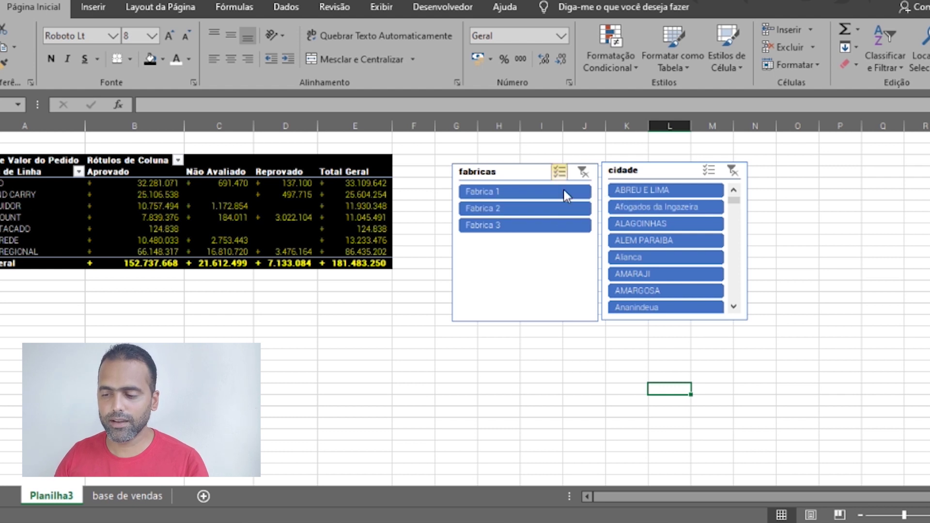
pyautogui.click(547, 194)
pyautogui.click(543, 228)
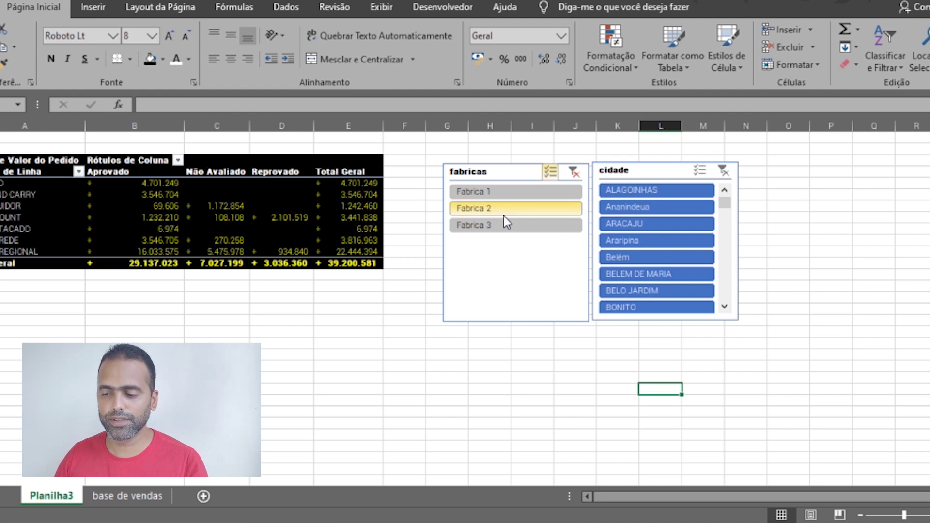
pyautogui.click(571, 173)
pyautogui.click(547, 187)
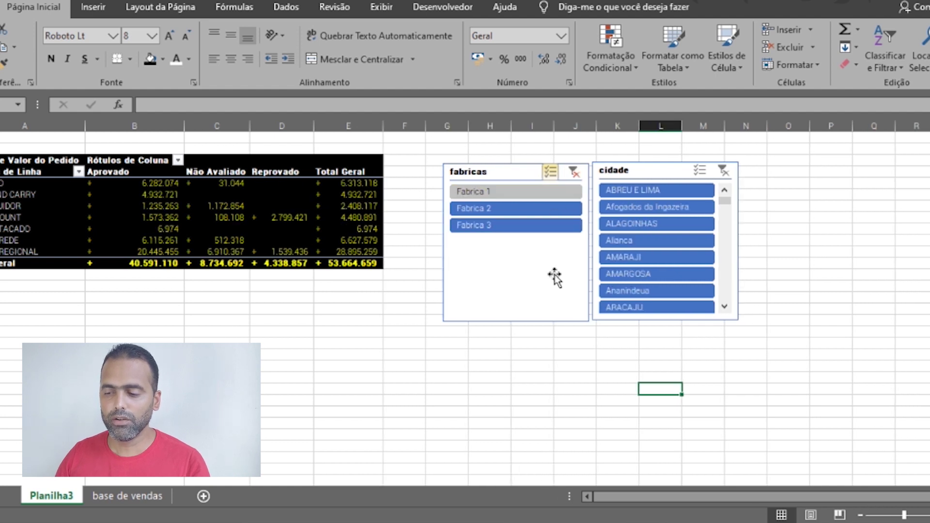
pyautogui.click(574, 174)
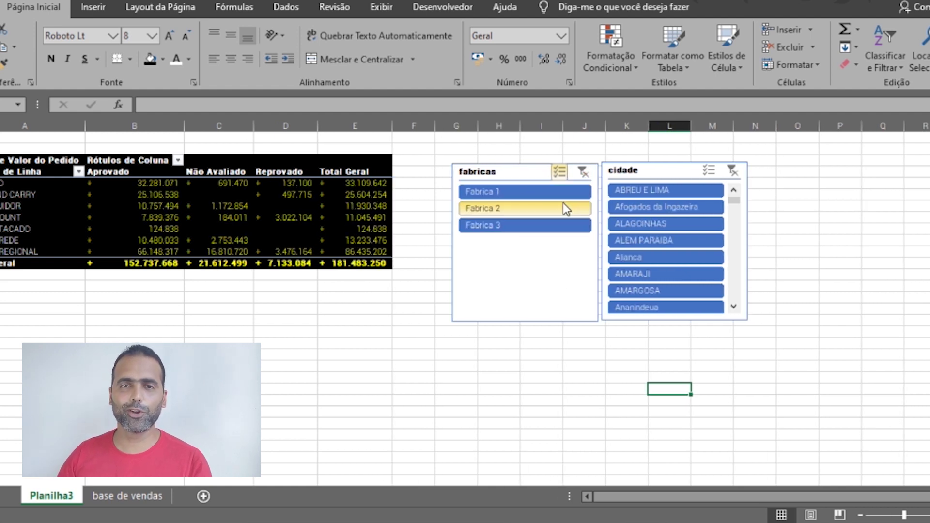
pyautogui.click(552, 208)
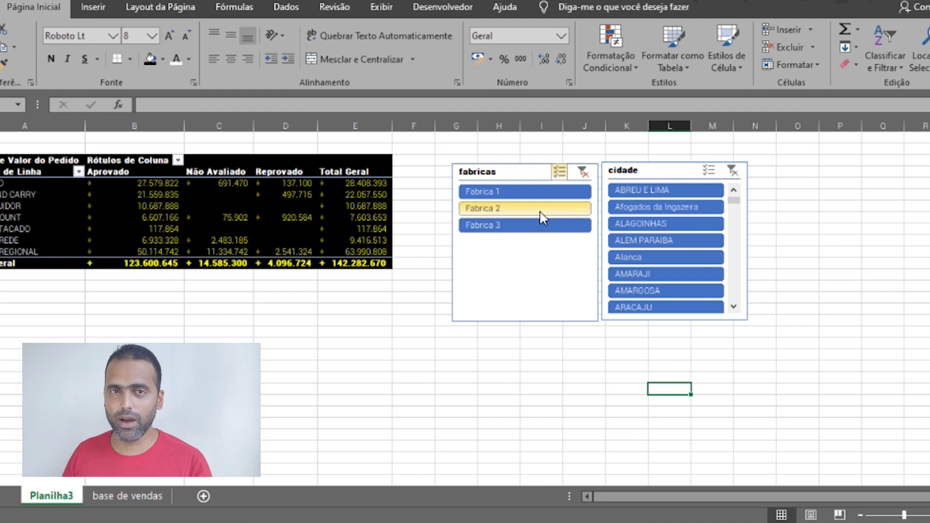
pyautogui.click(583, 174)
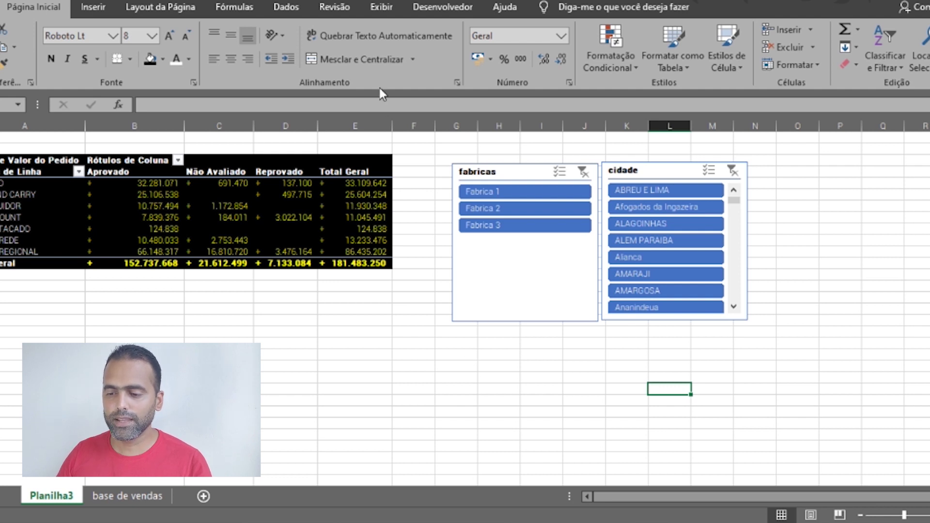
# Insert a timeline for the Entrega field and place it below the pivot table
pyautogui.click(356, 218)
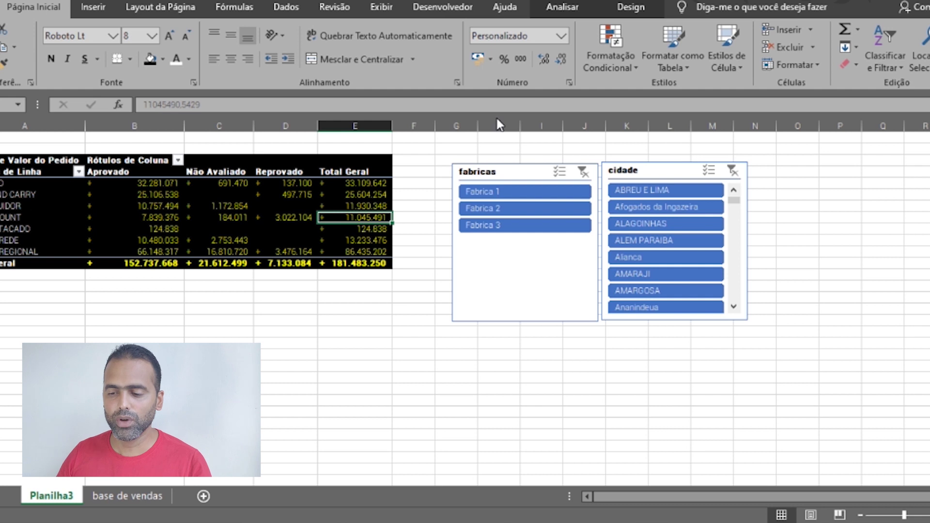
pyautogui.click(577, 10)
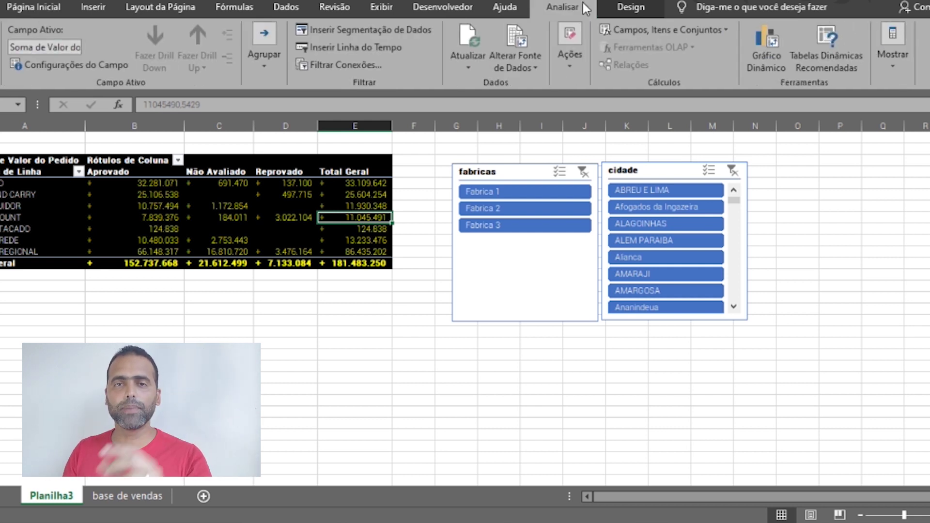
pyautogui.click(348, 50)
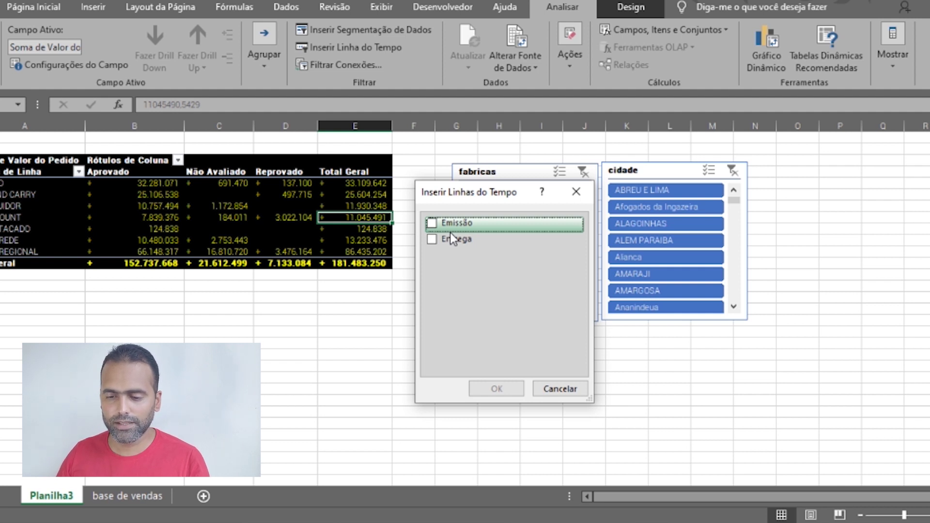
pyautogui.click(431, 239)
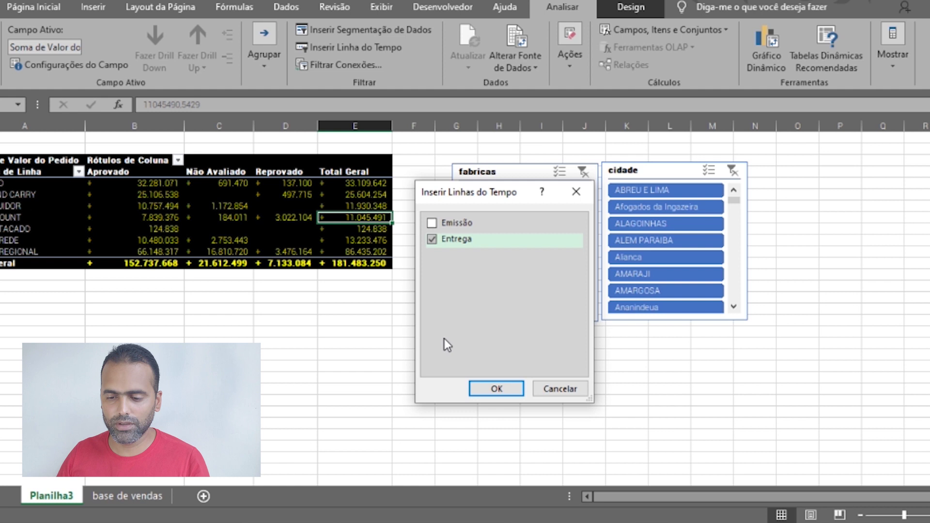
pyautogui.click(479, 386)
pyautogui.moveTo(469, 278); pyautogui.dragTo(246, 314)
# Try the Entrega timeline by filtering the pivot table by single months of 2001, including set and ago
pyautogui.moveTo(174, 373); pyautogui.dragTo(265, 372)
pyautogui.click(286, 372)
pyautogui.click(249, 374)
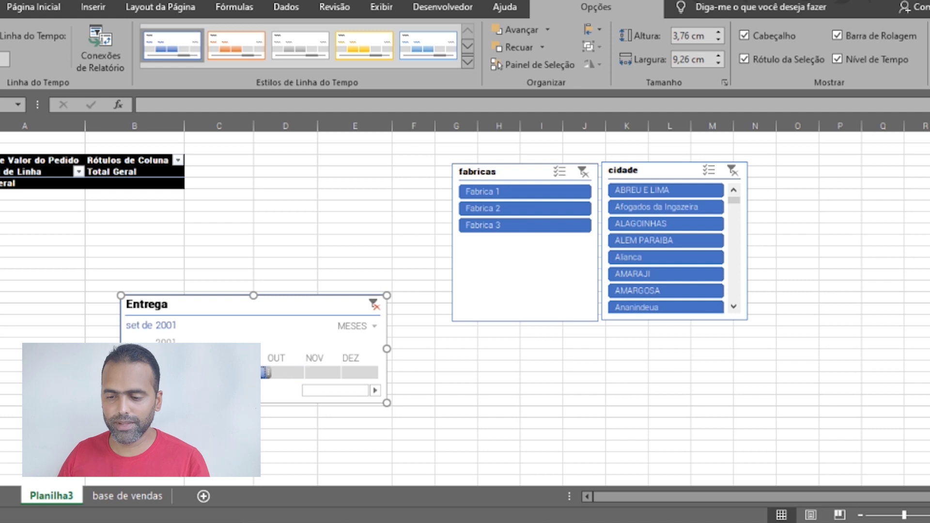
pyautogui.click(210, 374)
pyautogui.hscroll(-5, 252, 367)
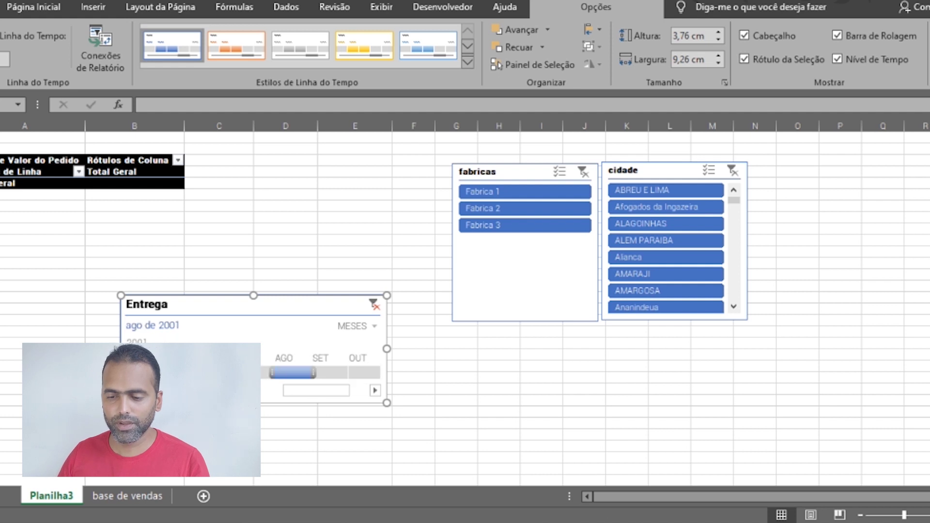
pyautogui.hscroll(-5, 251, 367)
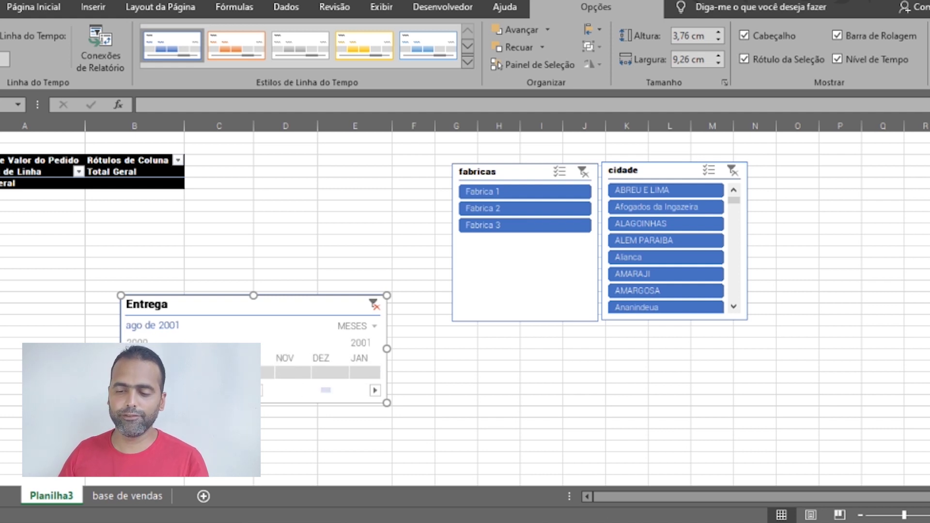
# Filter the pivot table through the Entrega timeline by successive months from set de 2000 to jan de 2001, ending on dez de 2000
pyautogui.click(183, 373)
pyautogui.click(219, 373)
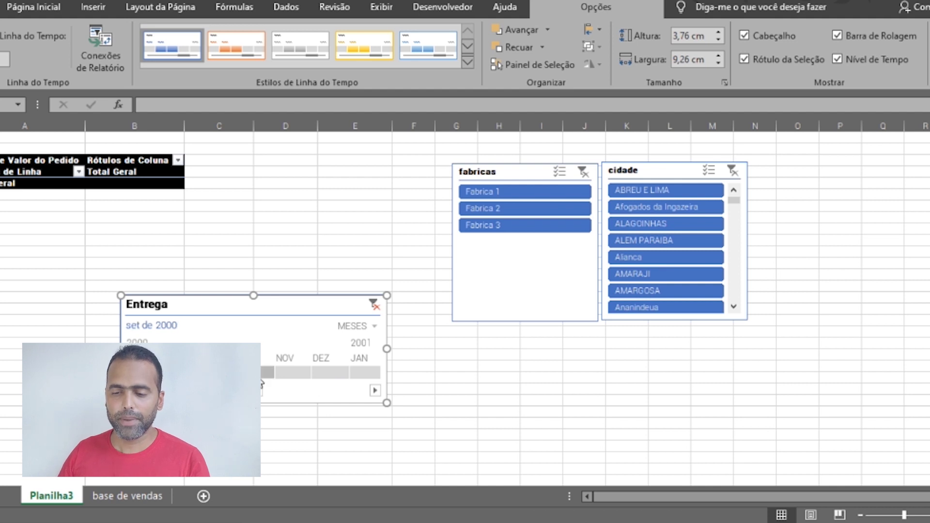
pyautogui.click(263, 373)
pyautogui.click(288, 372)
pyautogui.click(331, 374)
pyautogui.moveTo(289, 373); pyautogui.dragTo(322, 378)
pyautogui.click(342, 374)
pyautogui.click(357, 374)
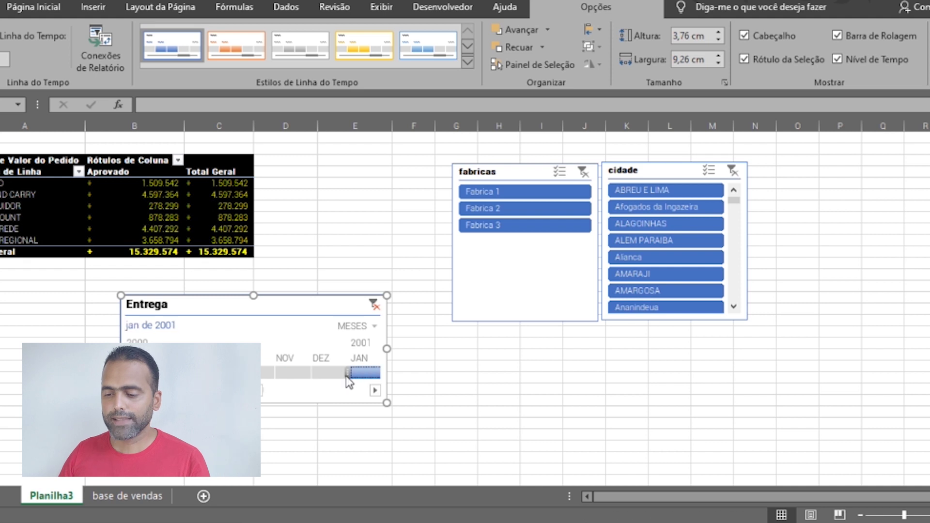
pyautogui.click(297, 373)
pyautogui.click(327, 376)
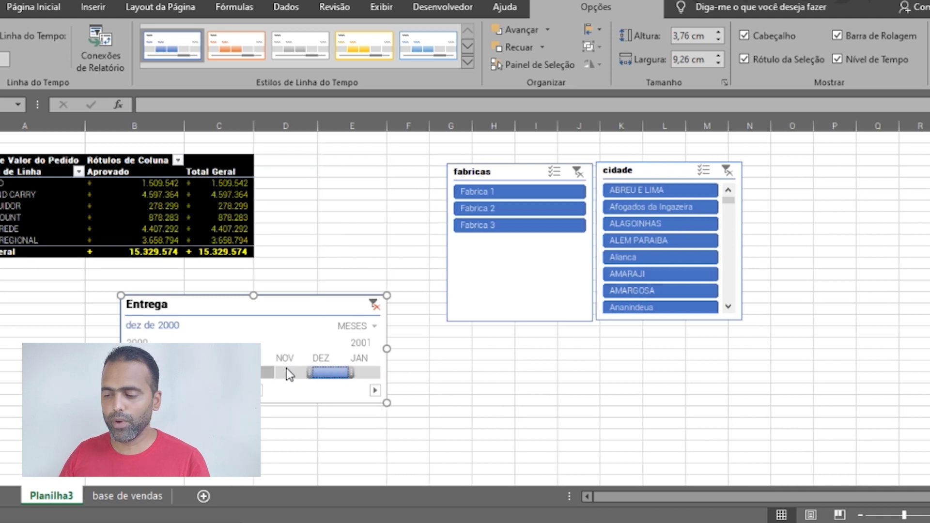
# Clear the Entrega timeline's filter and fit the timeline beneath the two slicers at a width of about 10,19 cm
pyautogui.moveTo(284, 302); pyautogui.dragTo(166, 281)
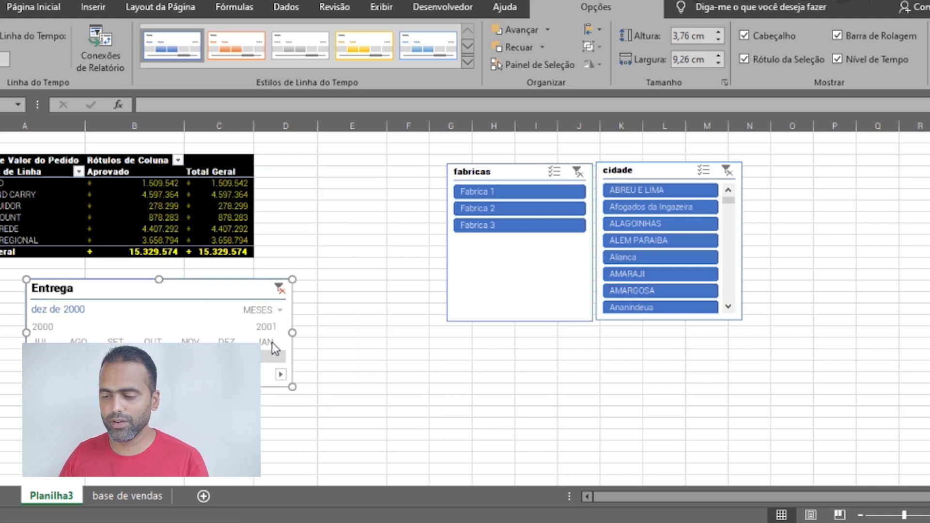
pyautogui.click(283, 287)
pyautogui.moveTo(245, 290); pyautogui.dragTo(672, 337)
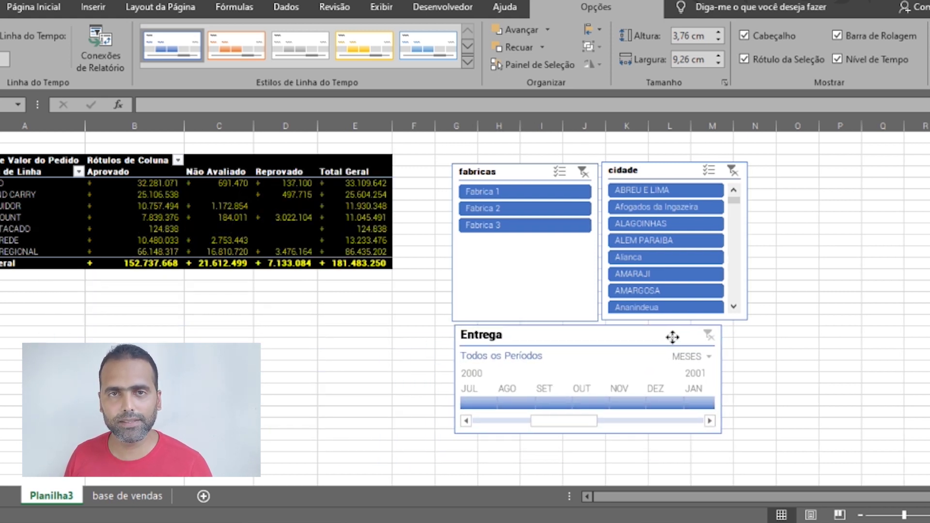
pyautogui.moveTo(734, 377); pyautogui.dragTo(747, 377)
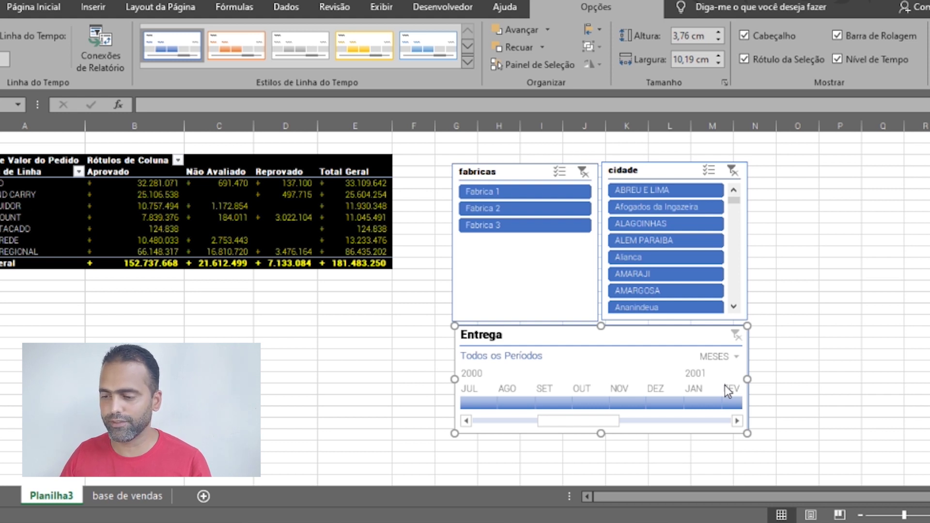
# Widen the cidade slicer to about 11,93 cm and arrange its buttons in 4 columns
pyautogui.click(688, 172)
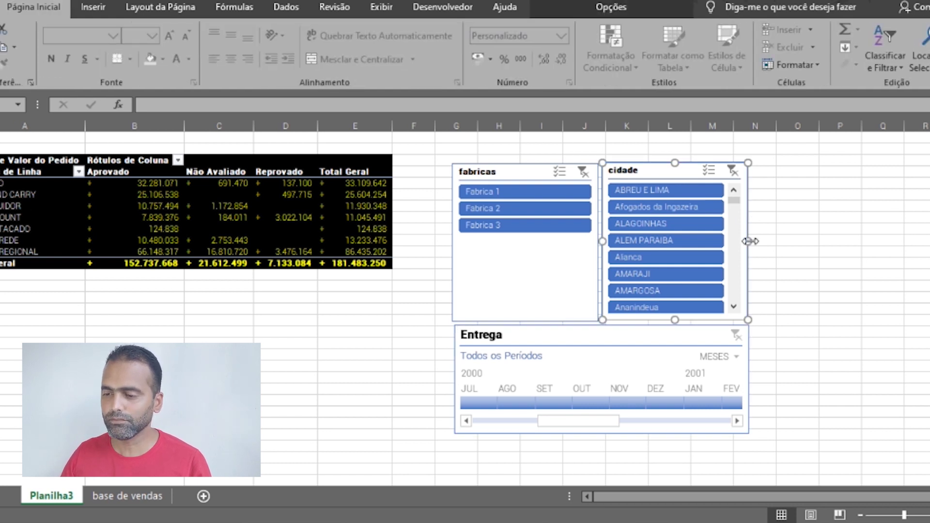
pyautogui.moveTo(748, 241); pyautogui.dragTo(907, 245)
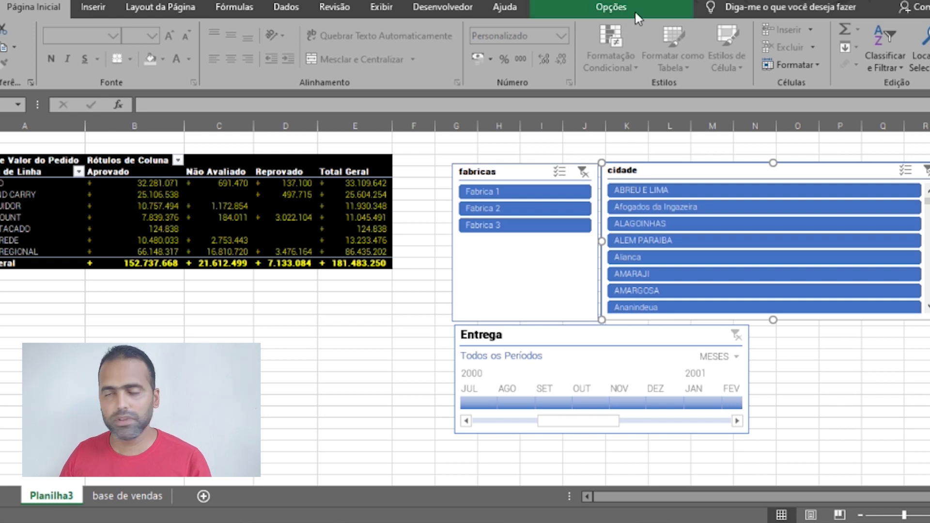
pyautogui.click(614, 4)
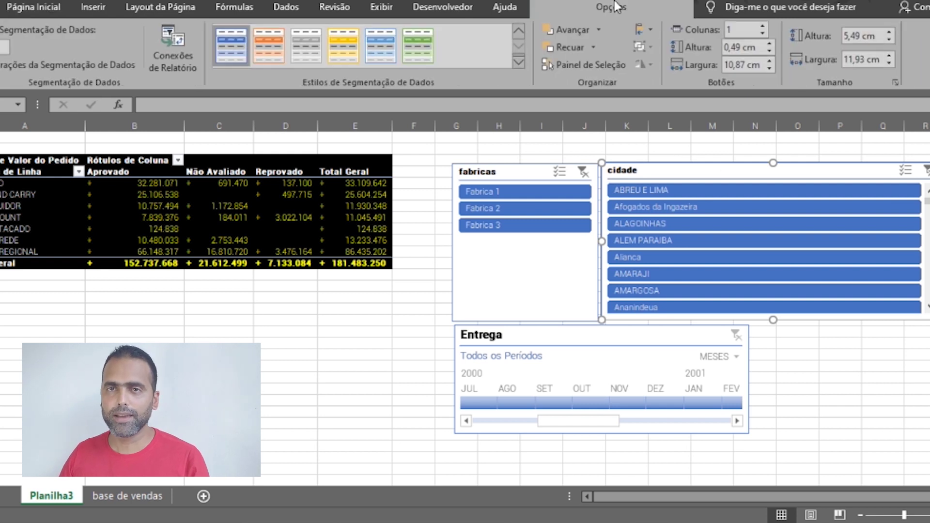
pyautogui.click(764, 26)
pyautogui.click(764, 27)
pyautogui.click(764, 26)
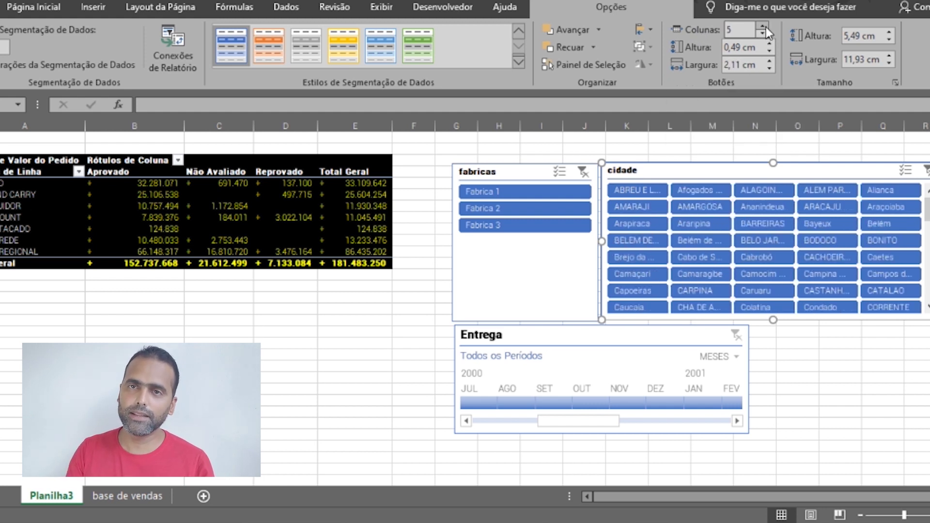
pyautogui.click(765, 26)
pyautogui.click(764, 34)
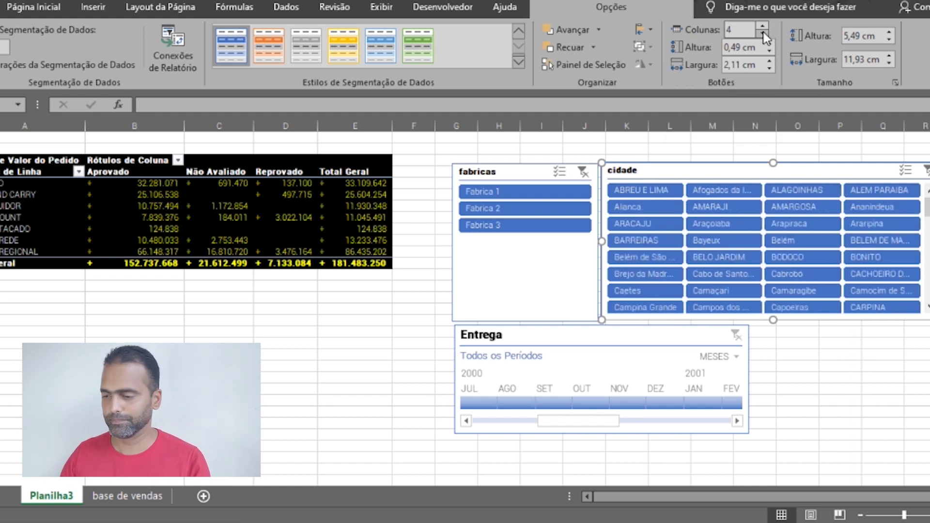
pyautogui.click(764, 34)
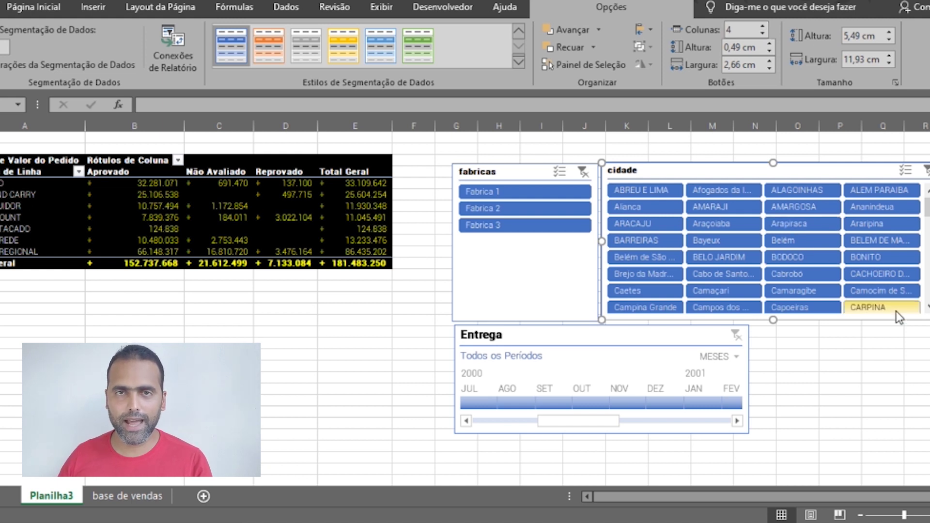
pyautogui.click(759, 140)
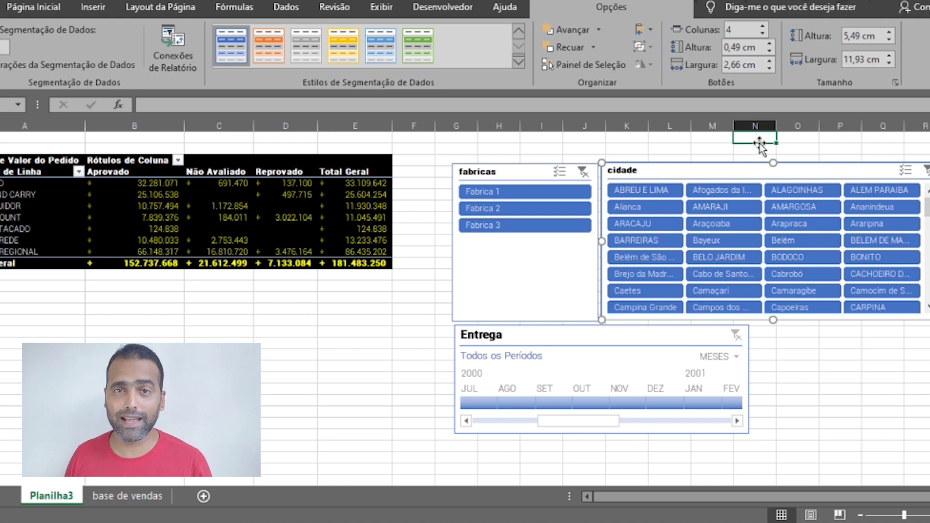
# Add the rota field to the pivot table's rows beneath Canal/Cliente and close the field list
pyautogui.click(313, 309)
pyautogui.click(302, 230)
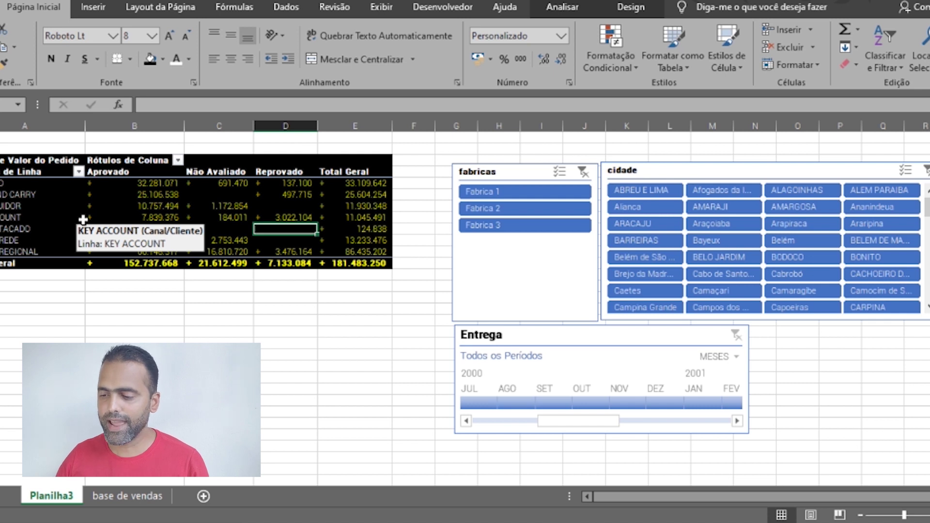
pyautogui.rightClick(221, 219)
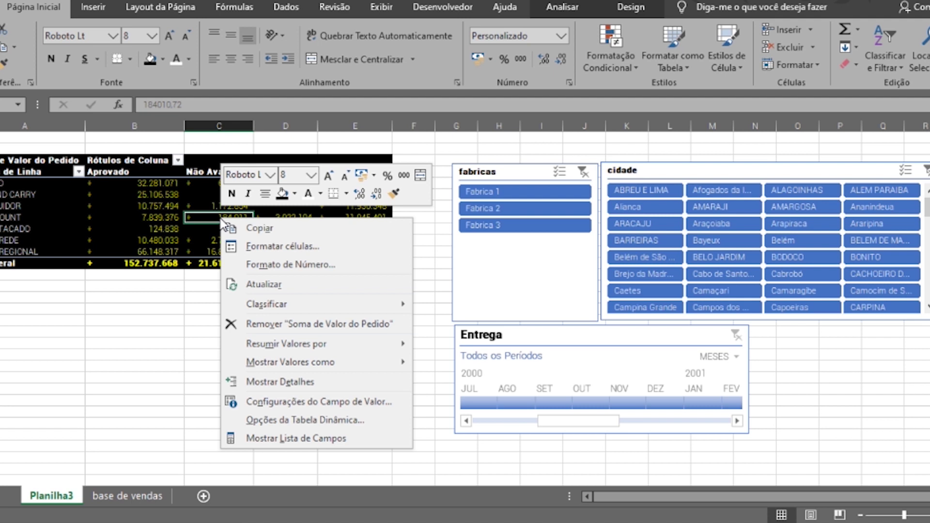
pyautogui.click(287, 439)
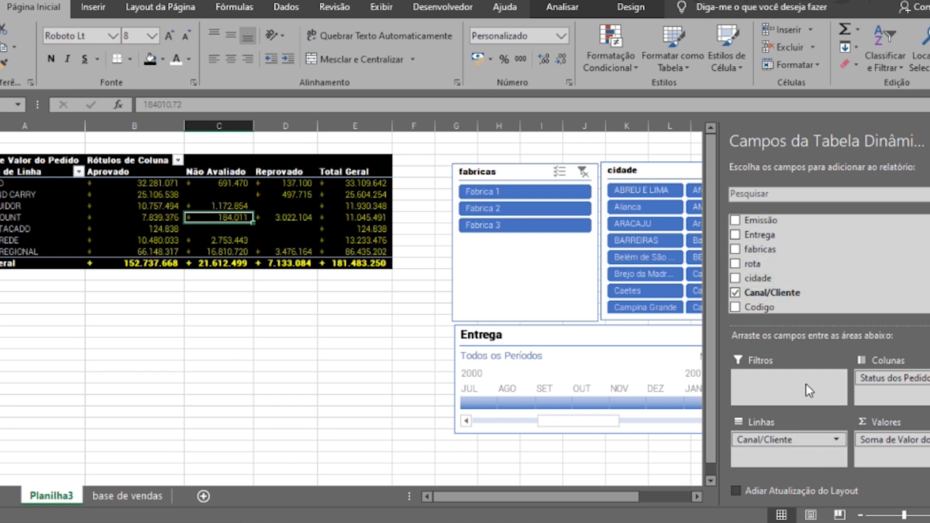
pyautogui.moveTo(786, 269); pyautogui.dragTo(791, 454)
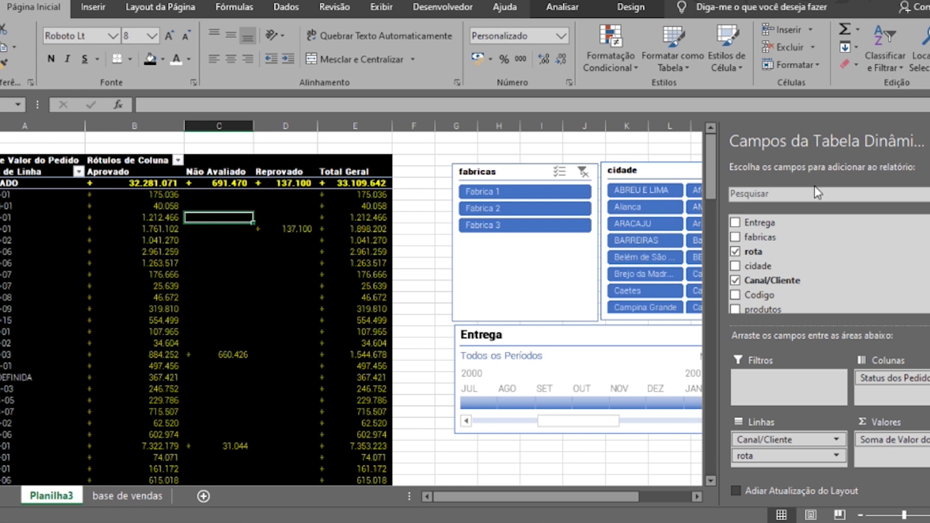
pyautogui.click(928, 141)
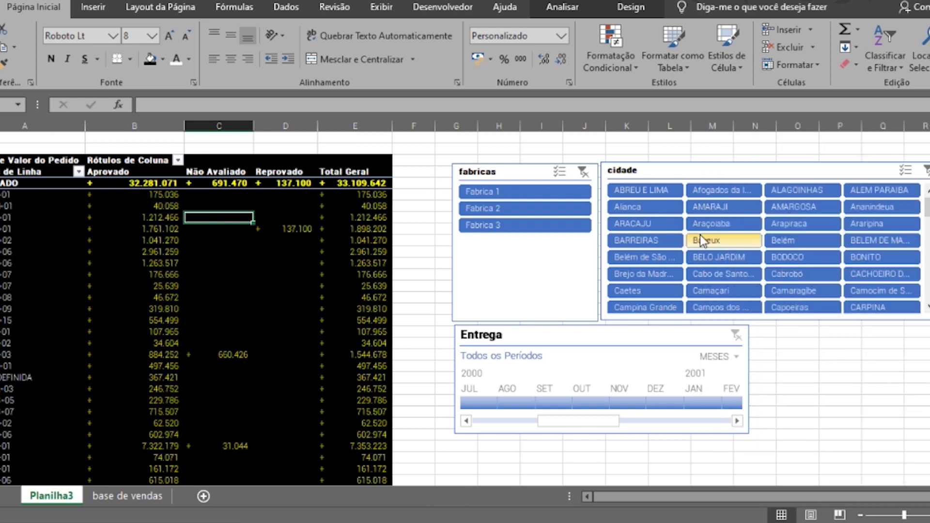
# Filter the pivot table to Fabrica 1 and the first 14 cities in the cidade slicer, starting with ABREU E LIMA
pyautogui.click(522, 200)
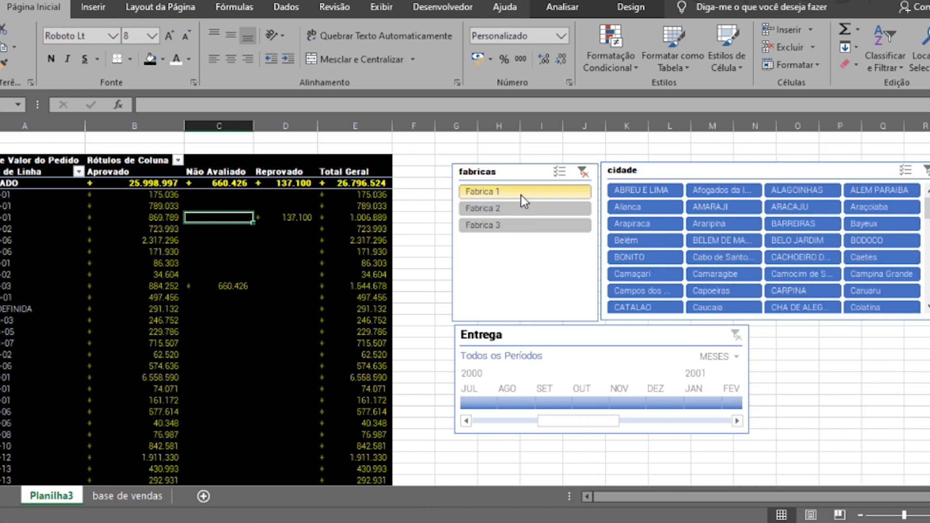
pyautogui.click(670, 194)
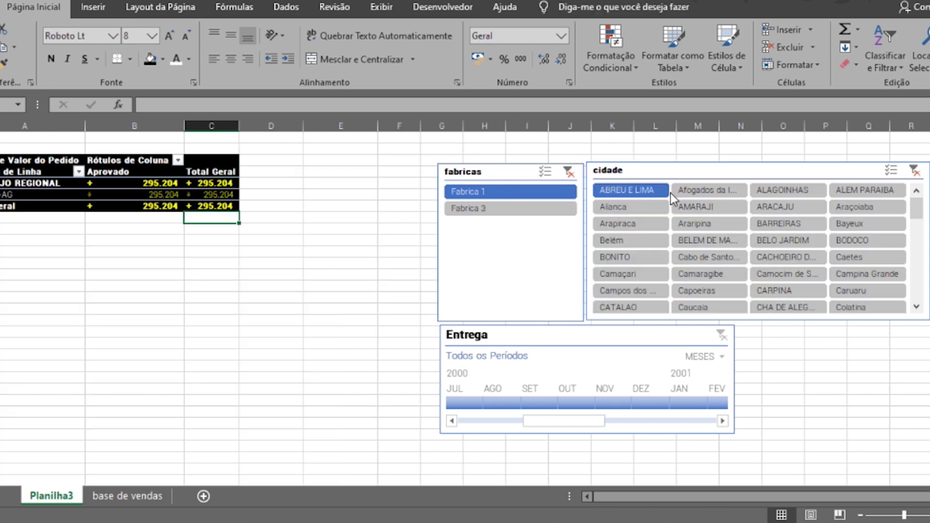
pyautogui.click(659, 212)
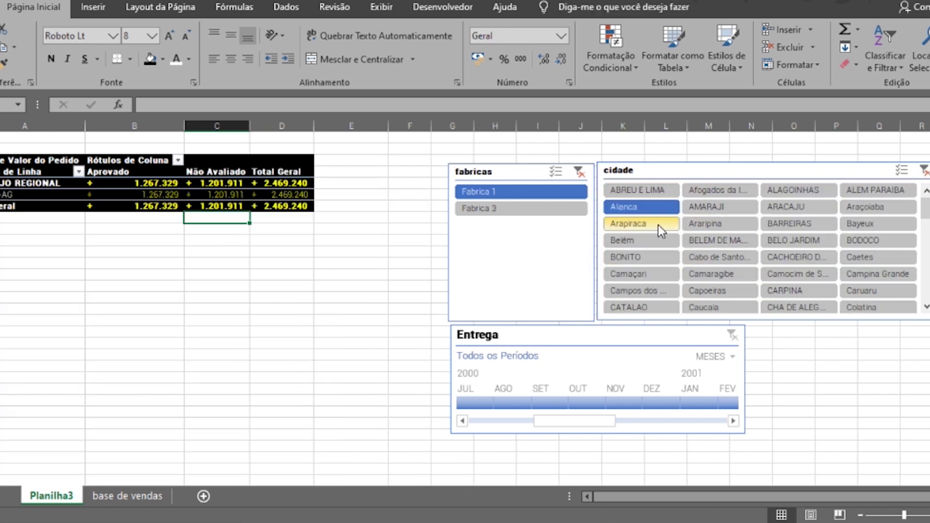
pyautogui.click(658, 225)
pyautogui.moveTo(658, 225); pyautogui.dragTo(729, 241)
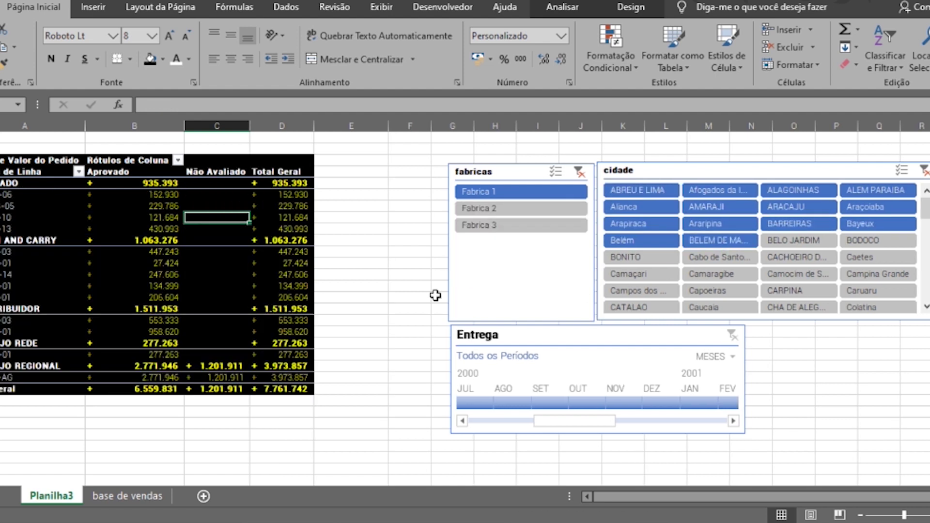
# Examine the rota rows grouped under each channel, such as ATACADO and CASH AND CARRY, with their approved and total values
pyautogui.click(382, 275)
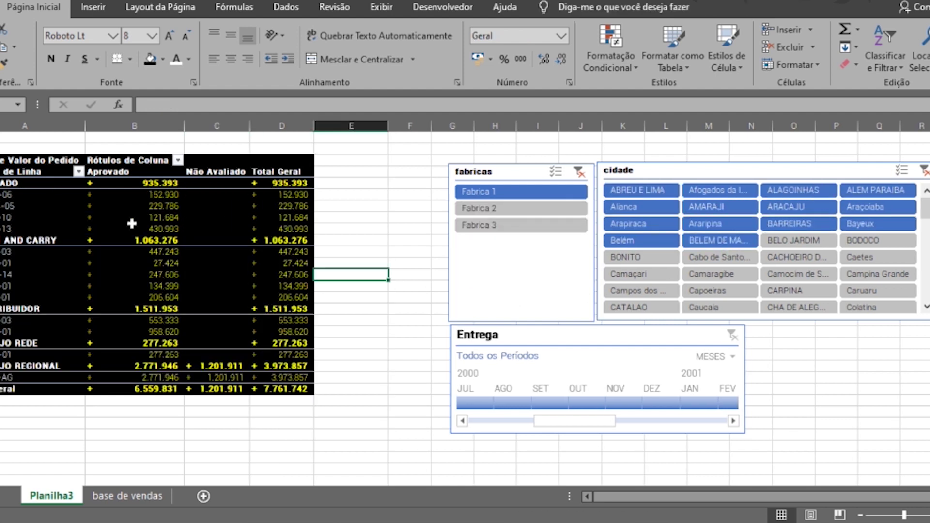
pyautogui.click(12, 196)
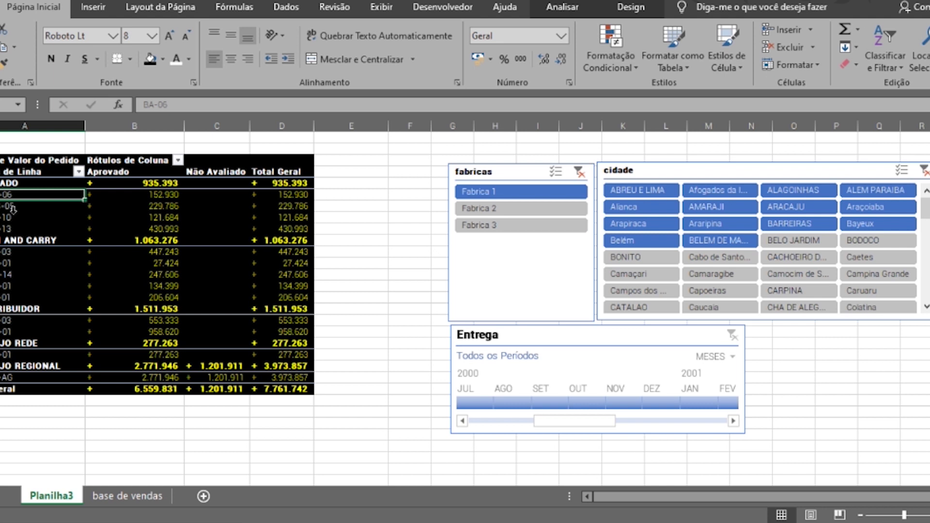
pyautogui.click(15, 240)
pyautogui.click(22, 218)
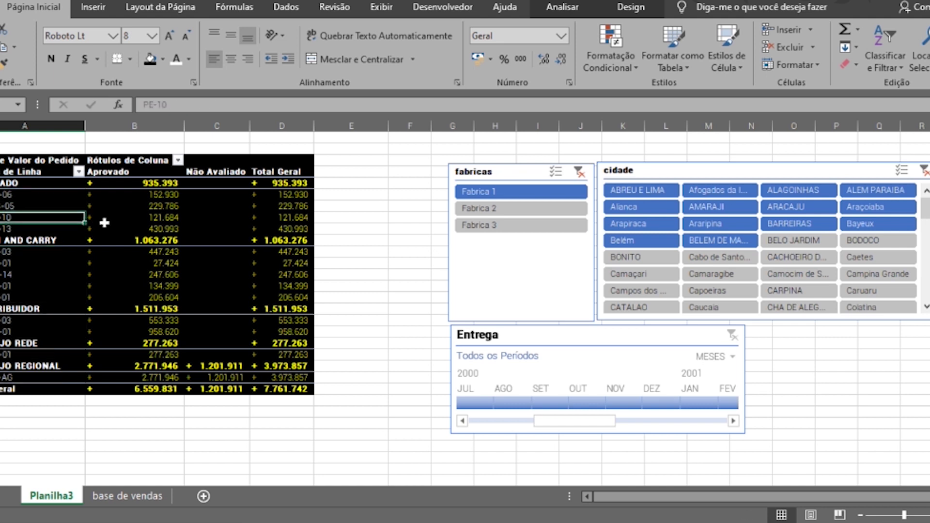
pyautogui.click(32, 187)
pyautogui.click(155, 198)
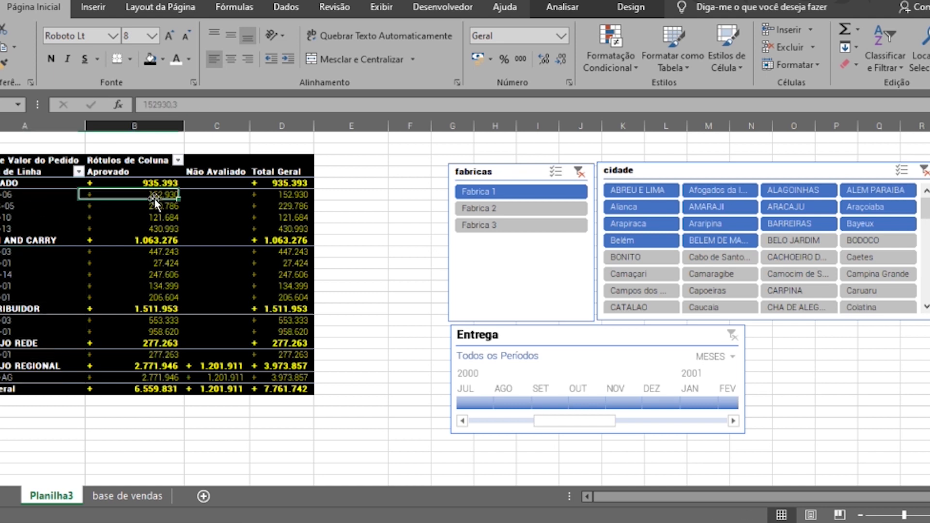
pyautogui.click(161, 208)
pyautogui.click(172, 226)
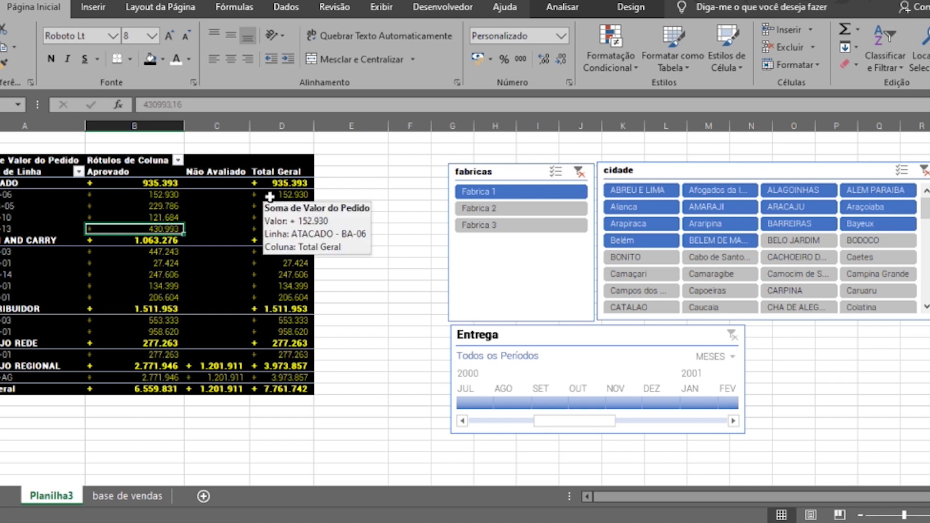
pyautogui.click(291, 217)
pyautogui.click(352, 217)
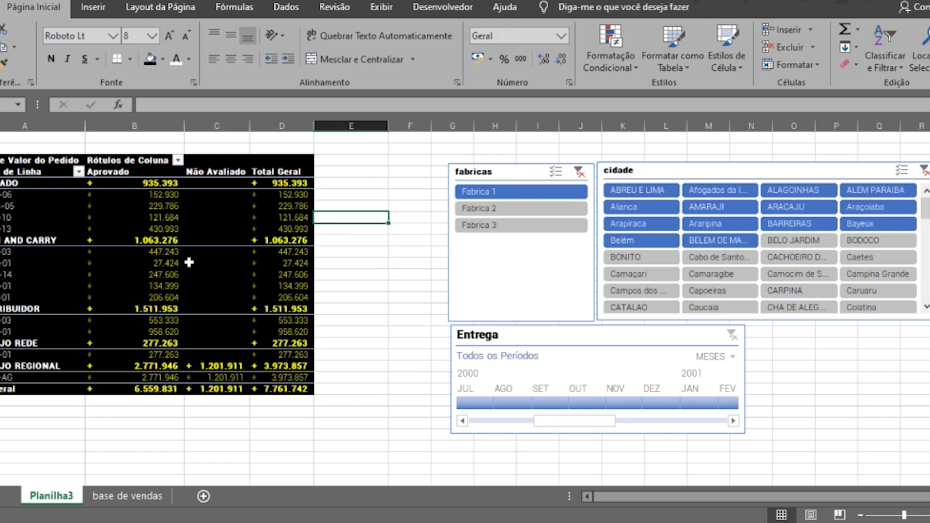
pyautogui.click(11, 242)
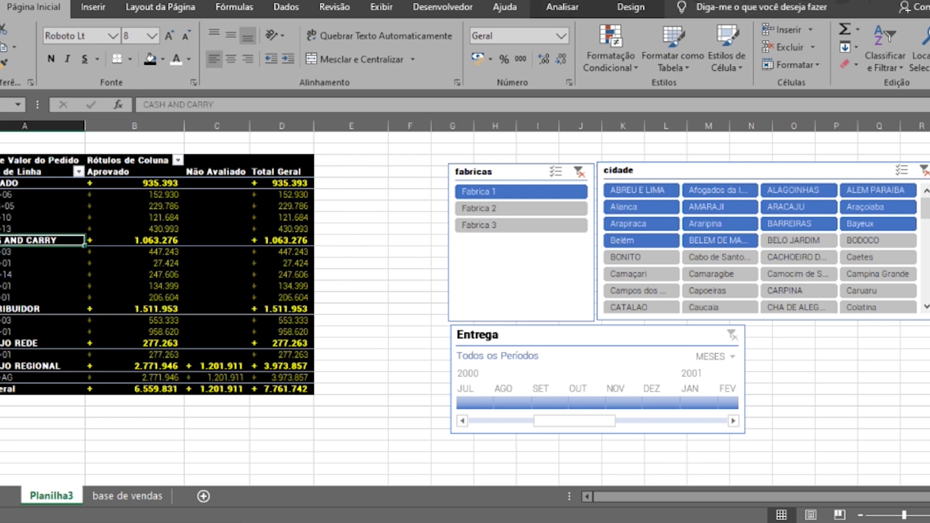
# Turn the subtotal for the rota field off and back on
pyautogui.rightClick(28, 231)
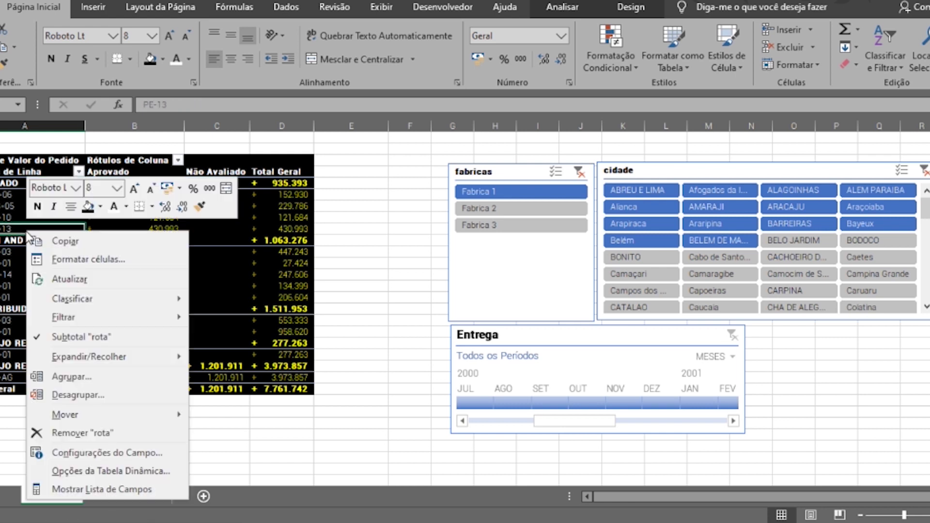
pyautogui.click(40, 335)
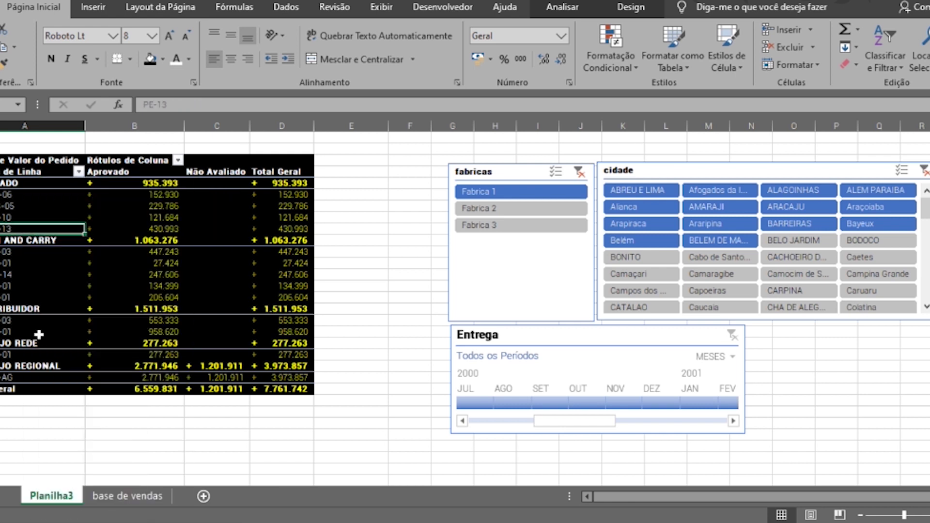
pyautogui.rightClick(39, 231)
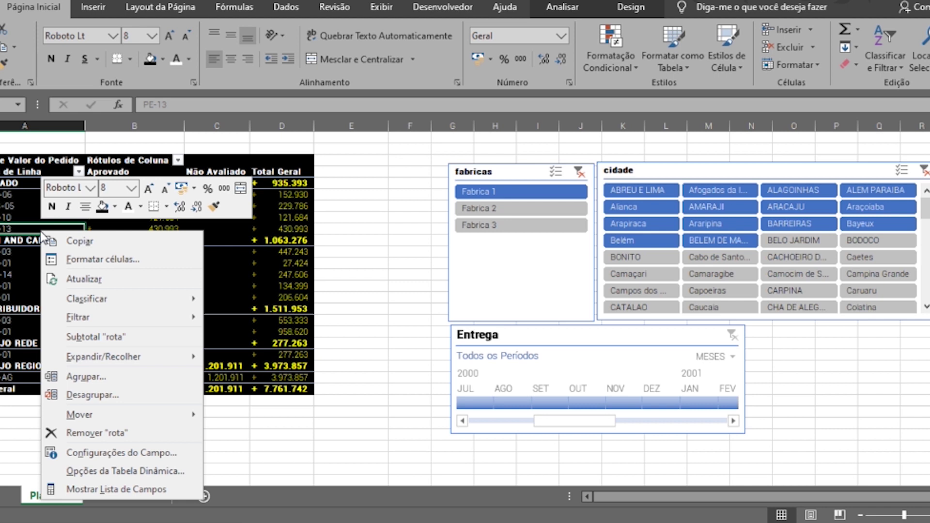
pyautogui.click(70, 340)
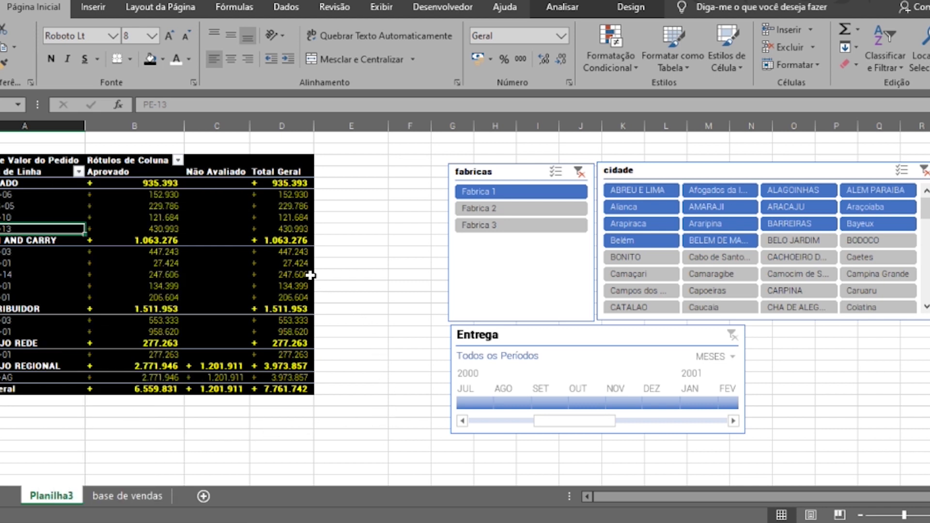
# Try the outline report layout on the pivot table and inspect the blank channel cells beside the ATACADO routes
pyautogui.moveTo(310, 275)
pyautogui.click(630, 7)
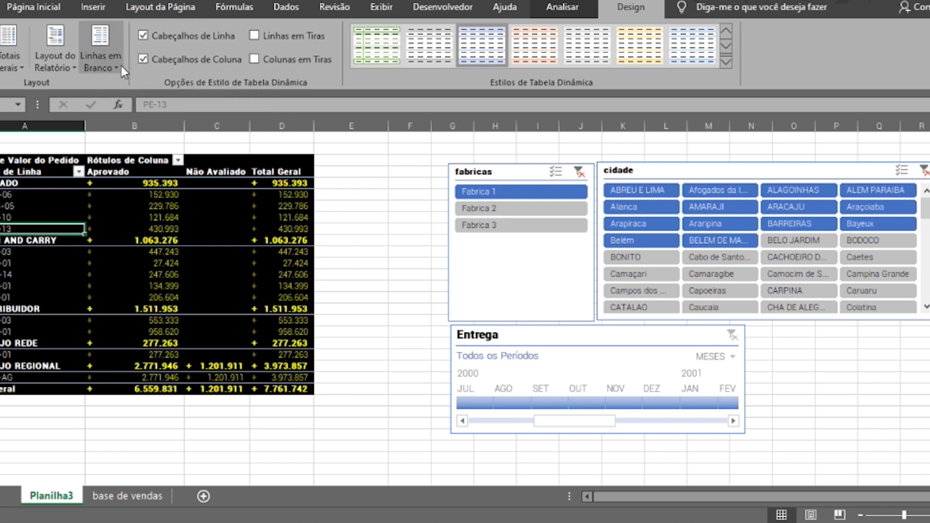
pyautogui.click(74, 68)
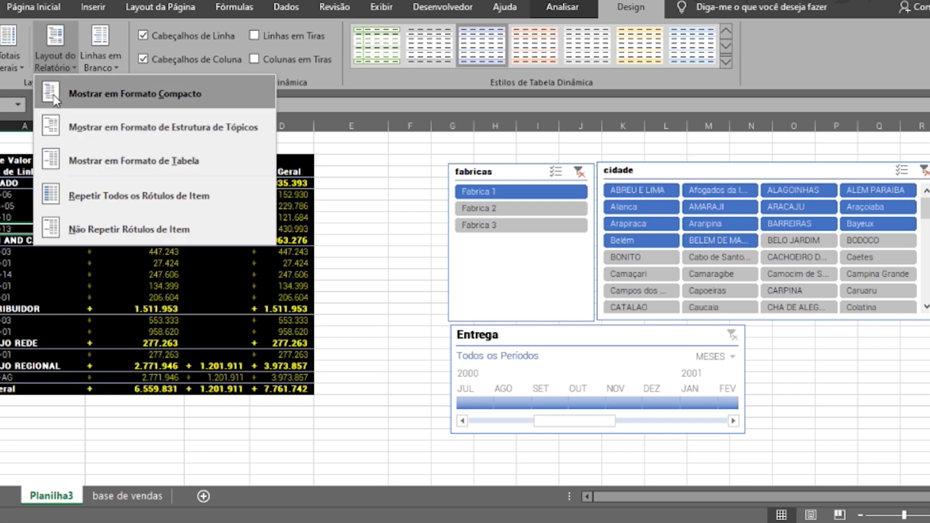
pyautogui.click(51, 125)
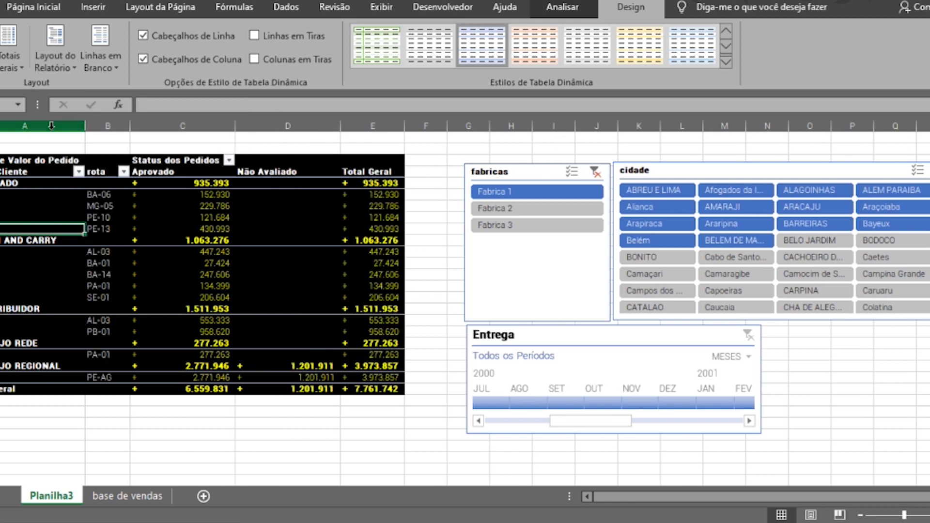
pyautogui.moveTo(94, 194); pyautogui.dragTo(46, 227)
# Display the pivot table in tabular form
pyautogui.click(49, 199)
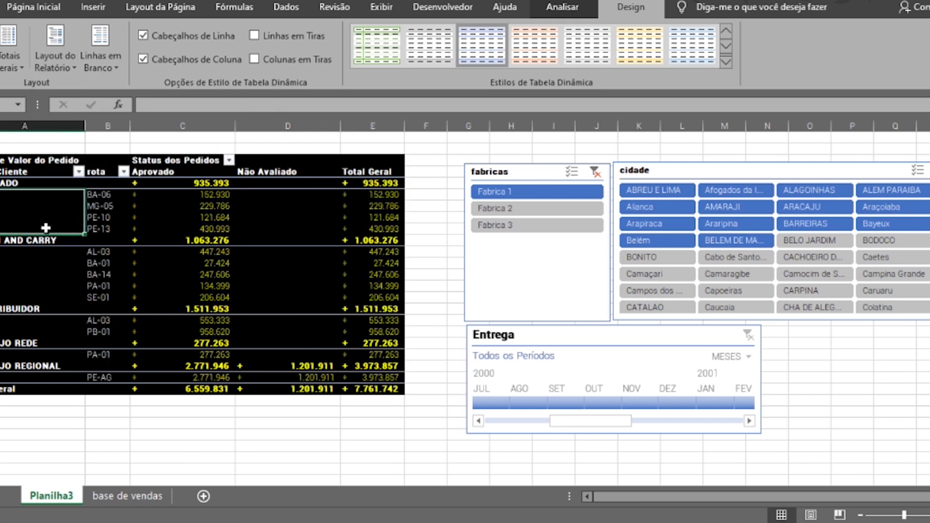
pyautogui.click(68, 63)
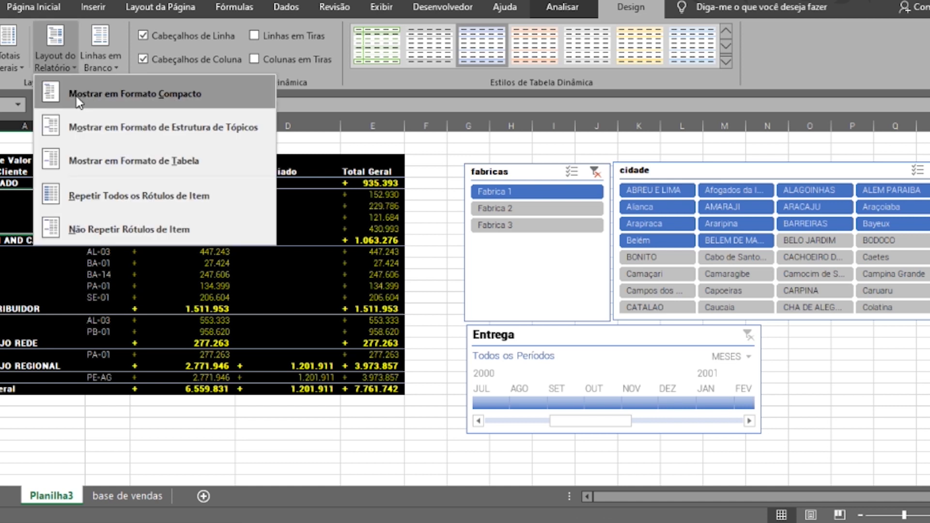
pyautogui.click(80, 165)
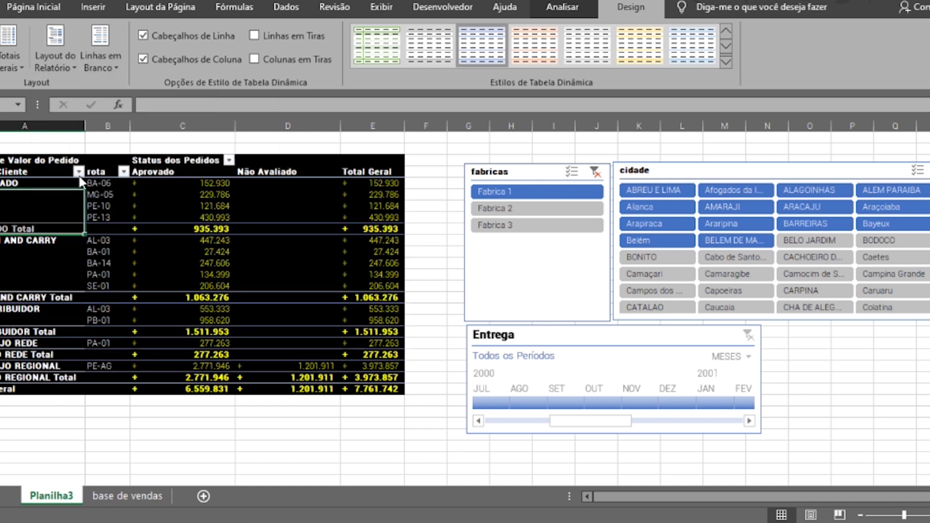
# Try repeating all item labels in the pivot table, check the CASH AND CARRY rows, and return to non-repeated labels
pyautogui.click(70, 68)
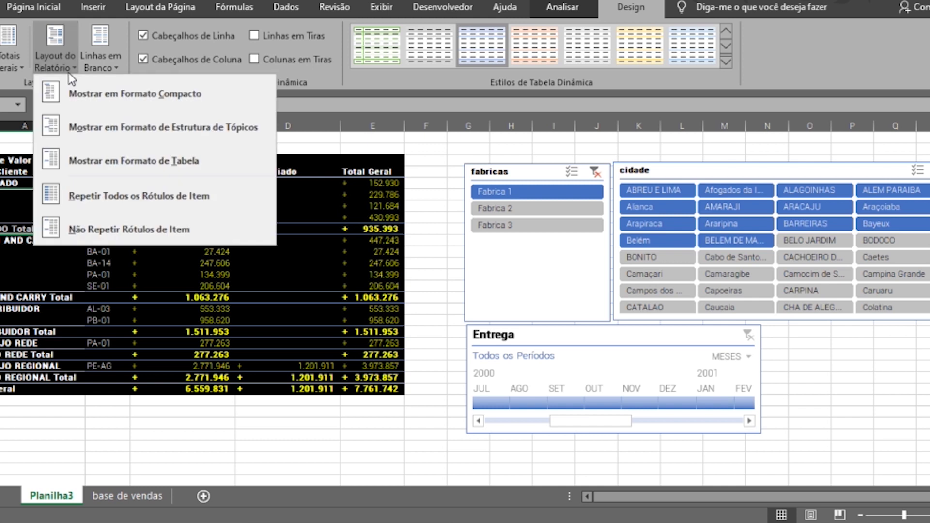
pyautogui.click(72, 202)
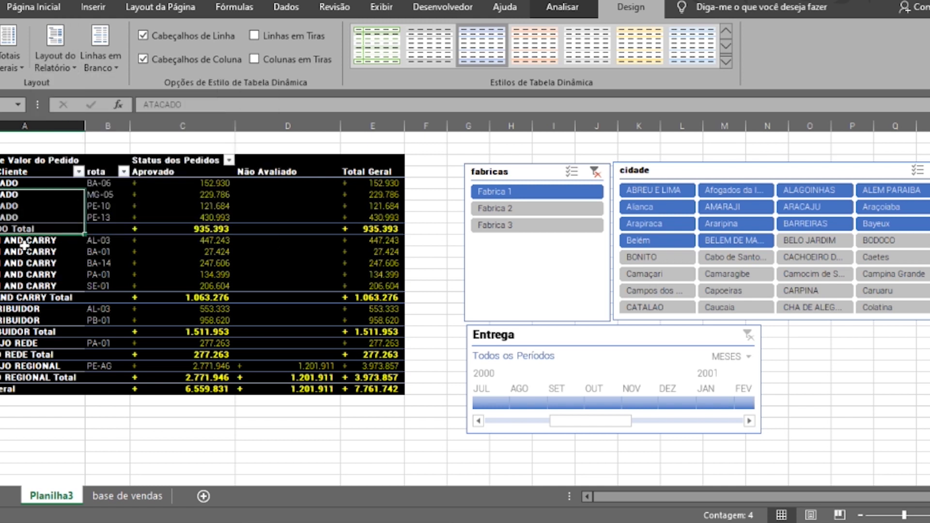
pyautogui.moveTo(25, 242); pyautogui.dragTo(29, 274)
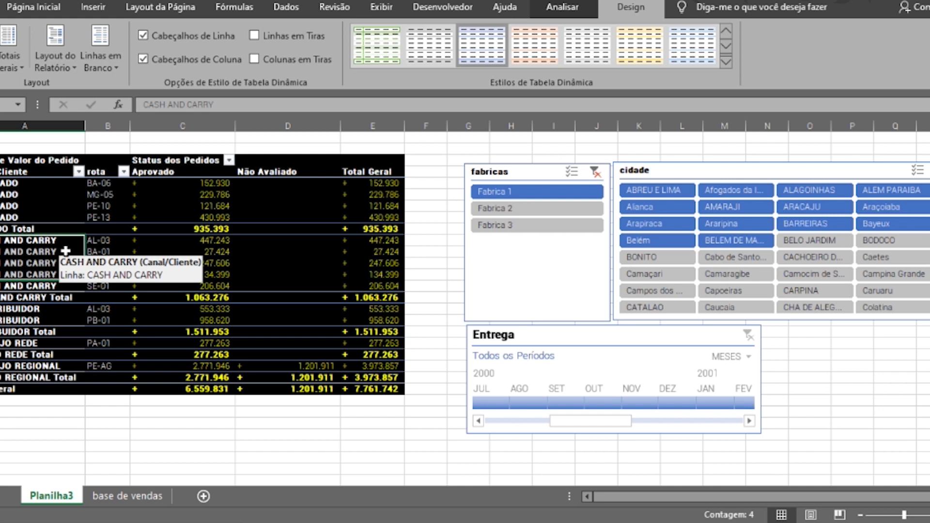
pyautogui.click(75, 64)
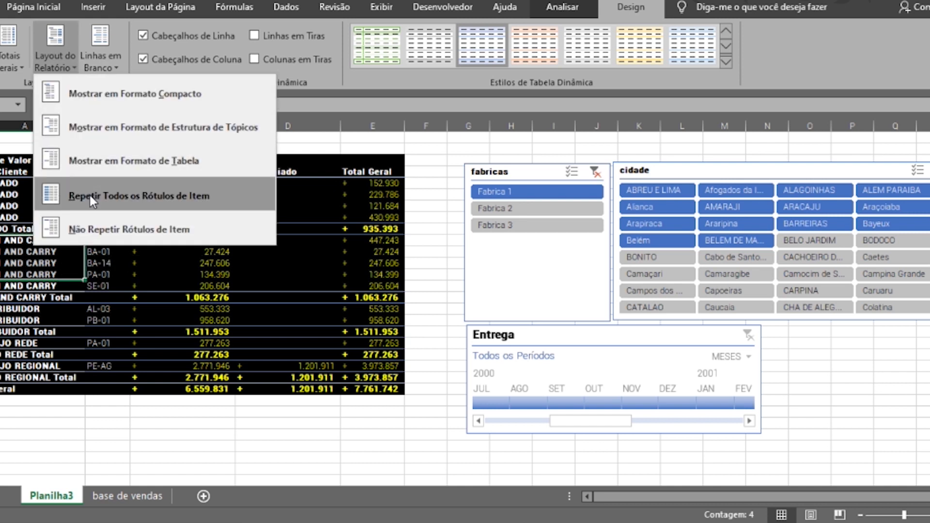
pyautogui.click(92, 229)
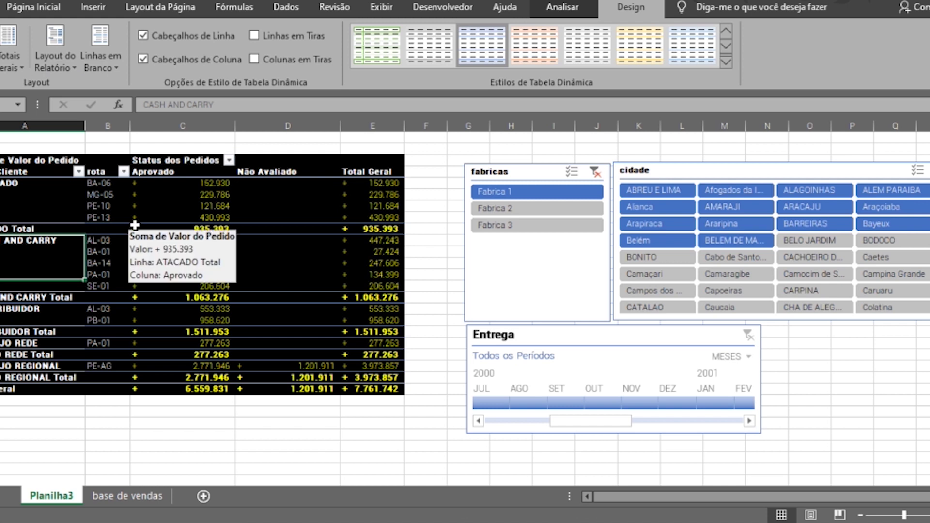
pyautogui.click(4, 53)
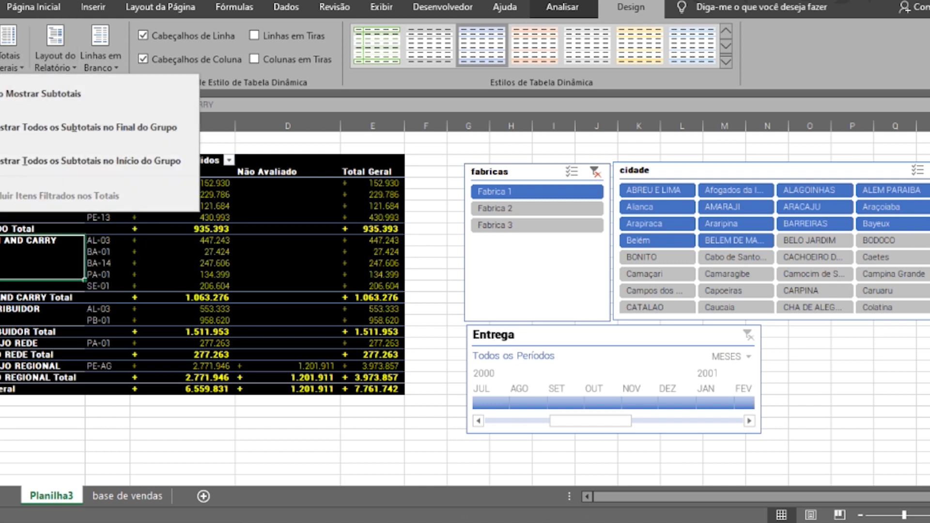
pyautogui.click(18, 66)
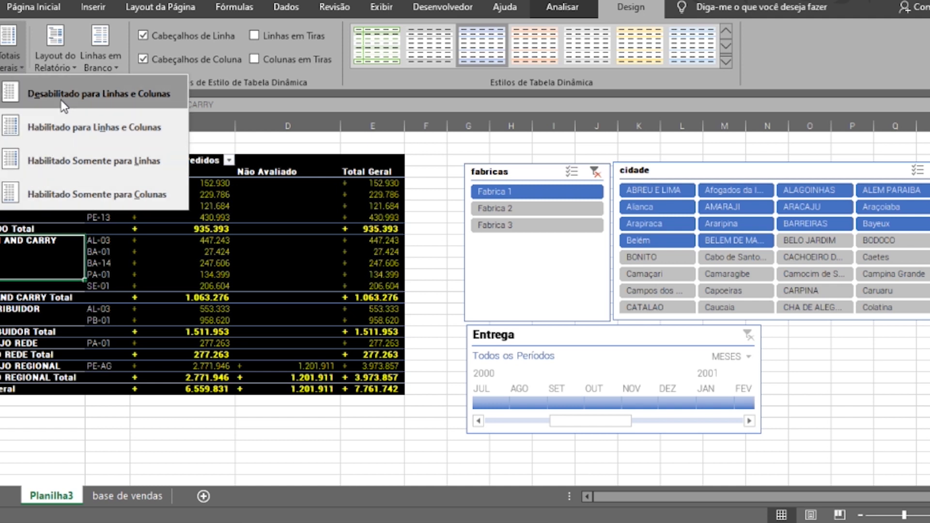
pyautogui.click(104, 68)
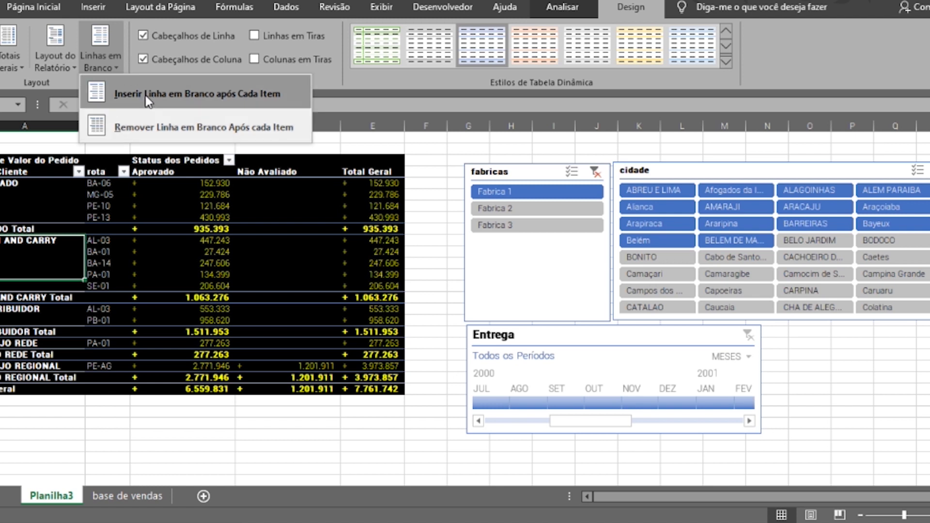
pyautogui.click(447, 422)
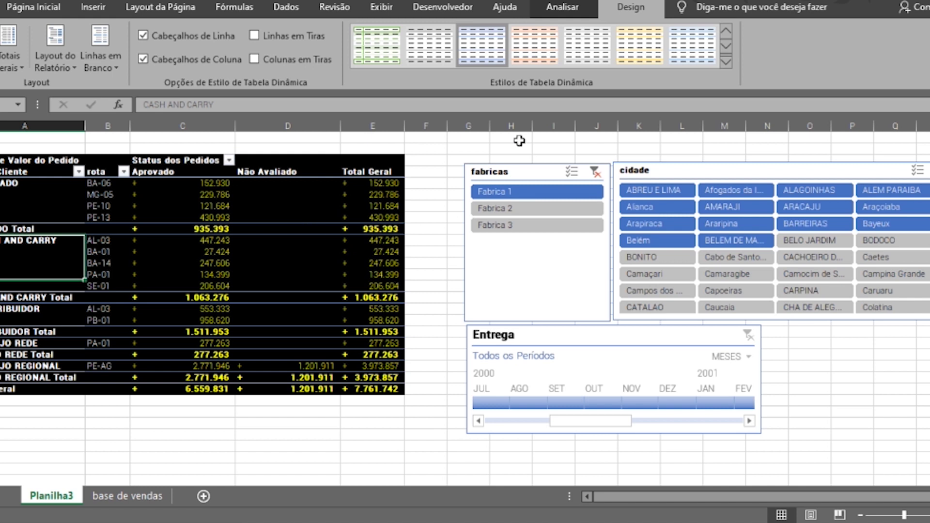
# Start a new calculated field for the pivot table and name it formula001
pyautogui.click(545, 19)
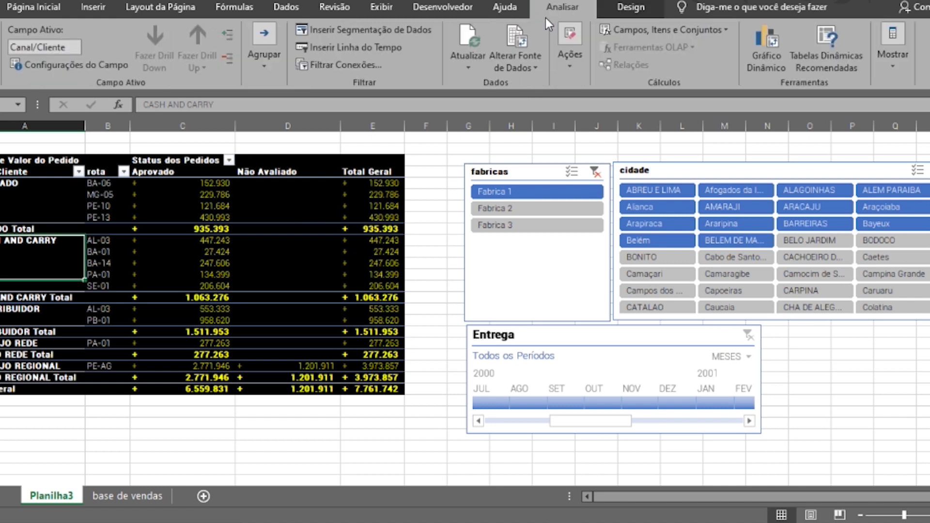
pyautogui.click(328, 215)
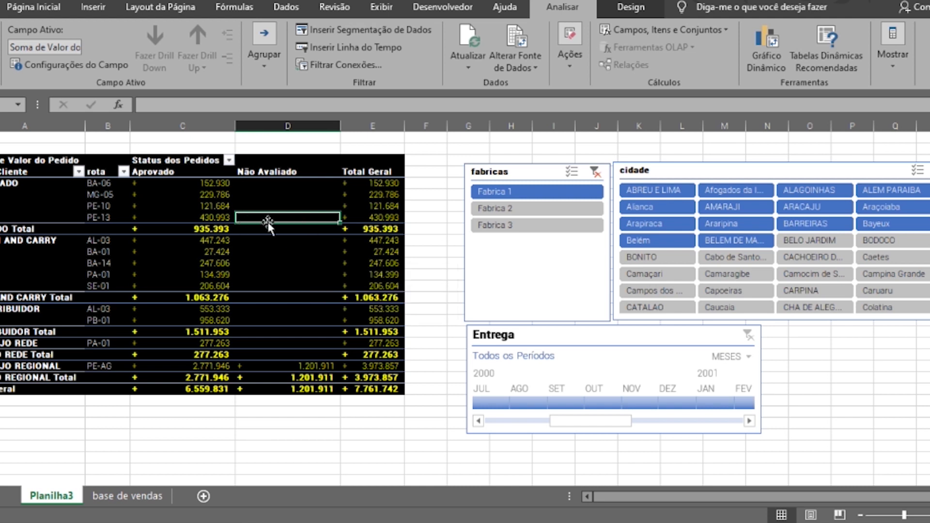
pyautogui.click(684, 34)
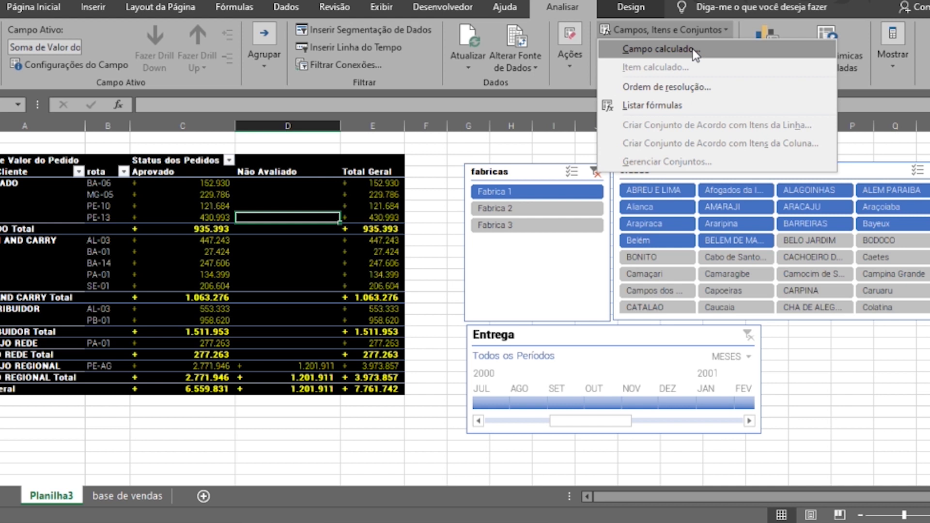
pyautogui.click(659, 49)
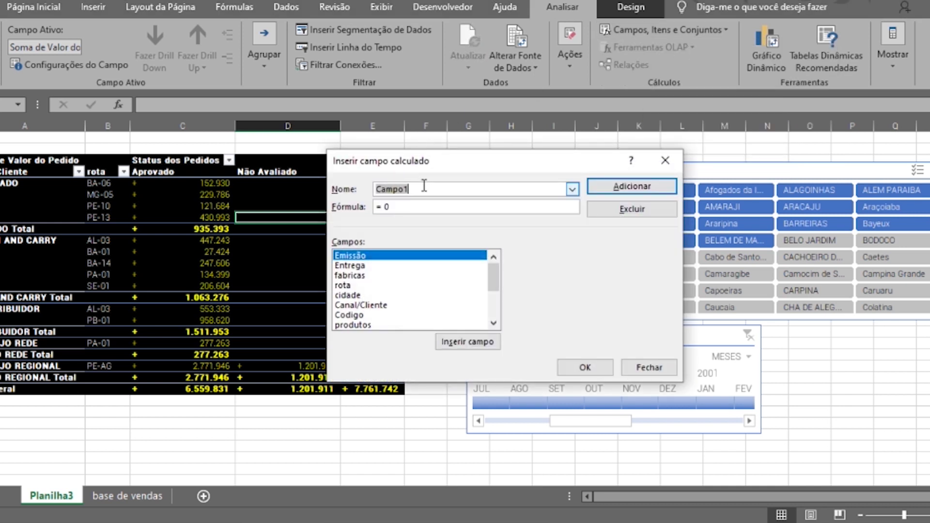
pyautogui.write('formu')
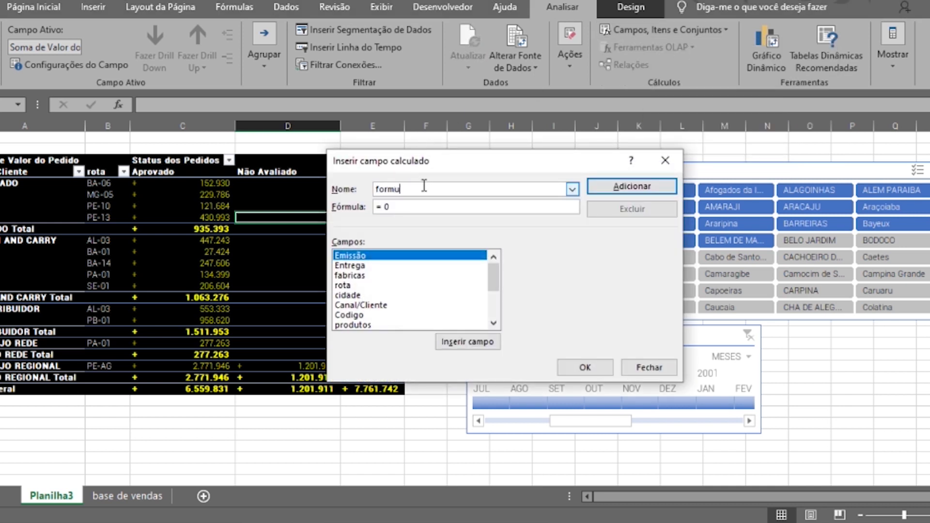
pyautogui.write('la001')
# Define the calculated field's formula as 'Valor do Pedido' / 'Pedido Venda' and add it to the pivot table
pyautogui.click(384, 208)
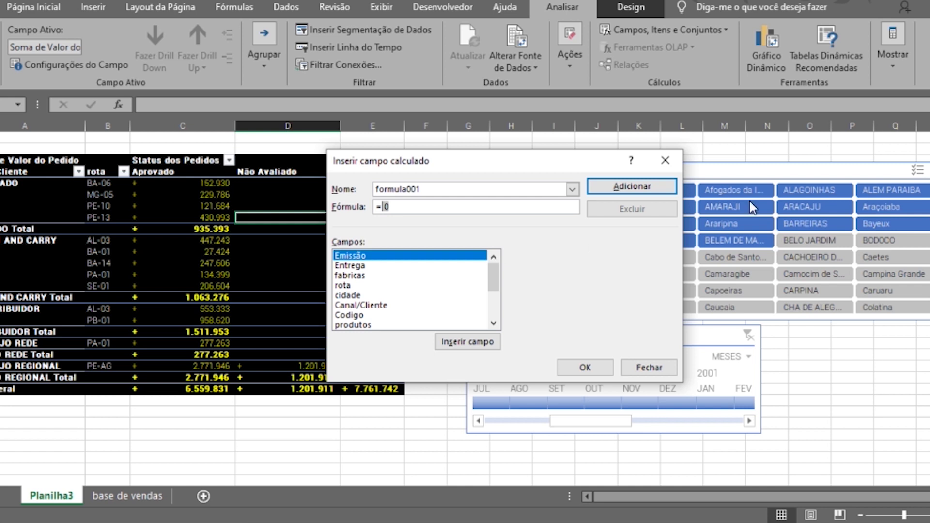
pyautogui.press('Delete')
pyautogui.moveTo(491, 282); pyautogui.dragTo(488, 311)
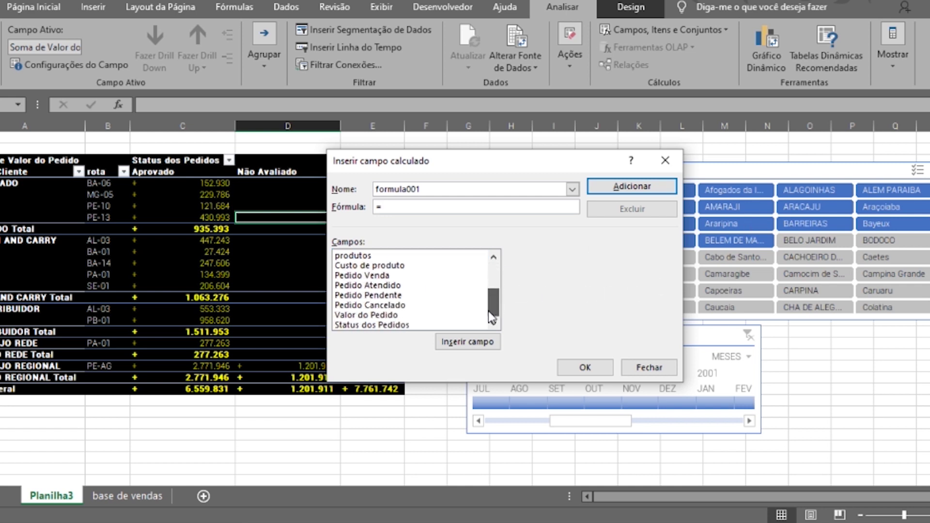
pyautogui.doubleClick(383, 316)
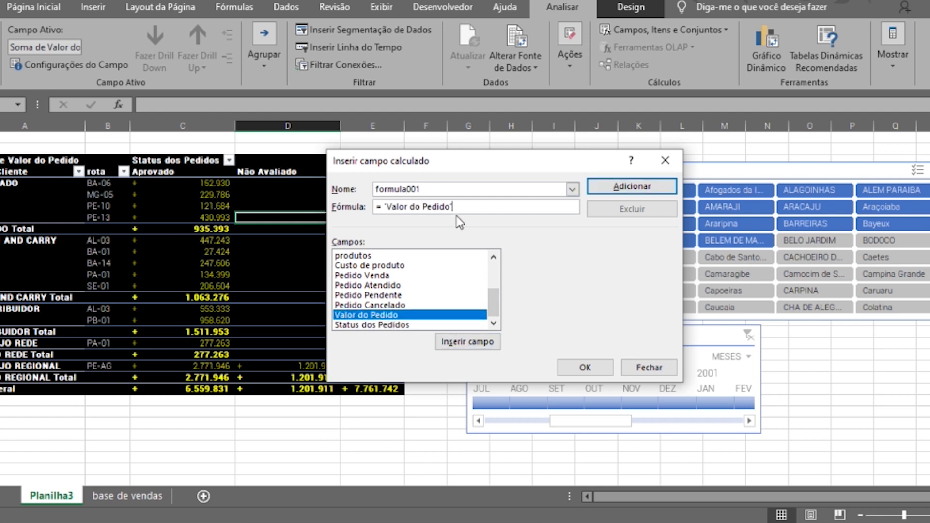
pyautogui.write('/')
pyautogui.doubleClick(370, 277)
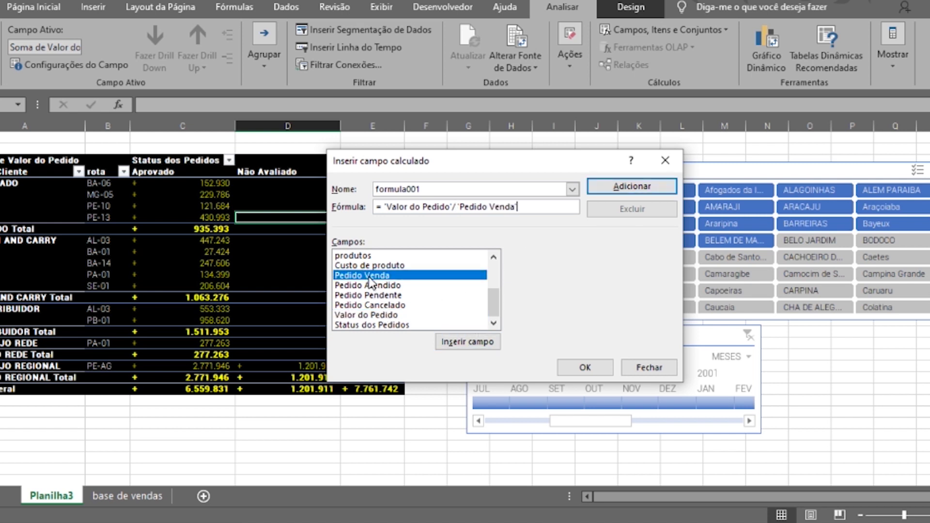
pyautogui.click(618, 186)
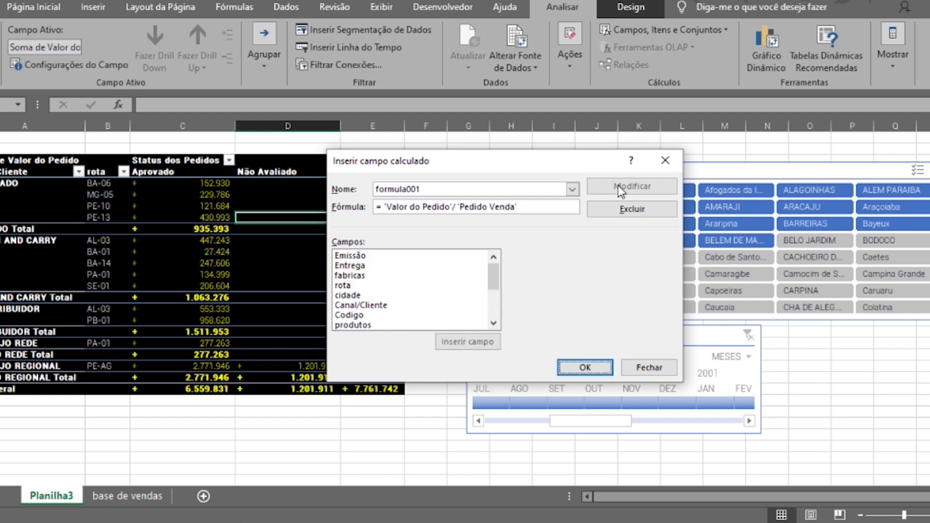
pyautogui.click(605, 366)
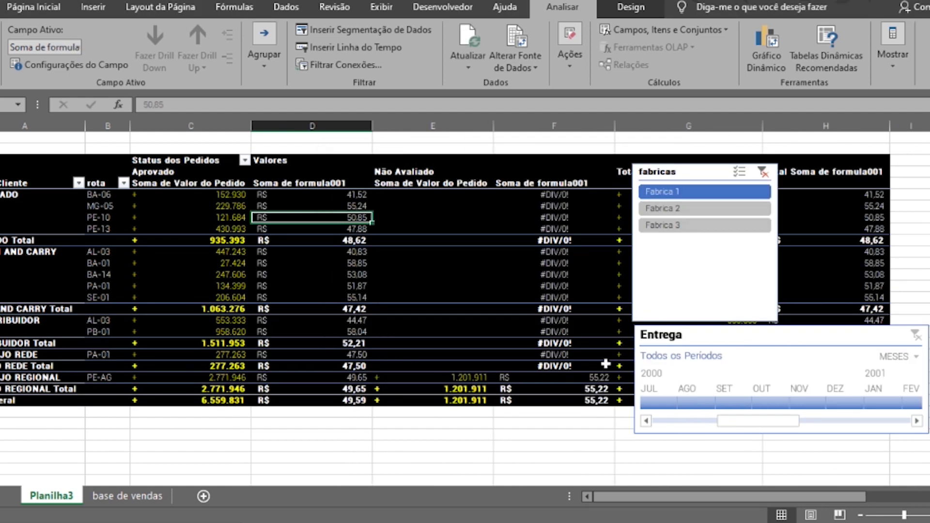
# Move the fabricas slicer and the Entrega timeline below the pivot table so they stop covering its columns
pyautogui.moveTo(691, 174); pyautogui.dragTo(344, 432)
pyautogui.moveTo(705, 345); pyautogui.dragTo(540, 438)
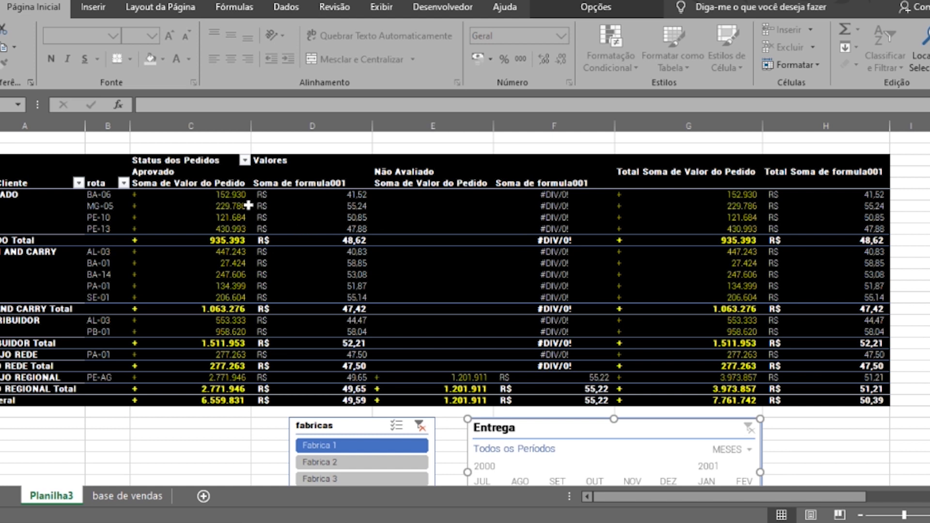
# Show the pivot table field list and look at the options of the Soma de formula001 value field
pyautogui.rightClick(493, 218)
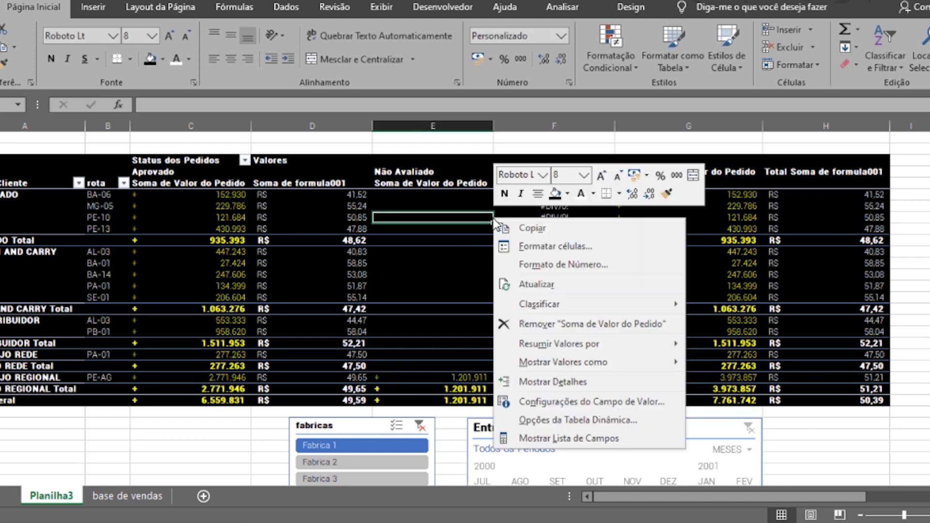
pyautogui.click(565, 438)
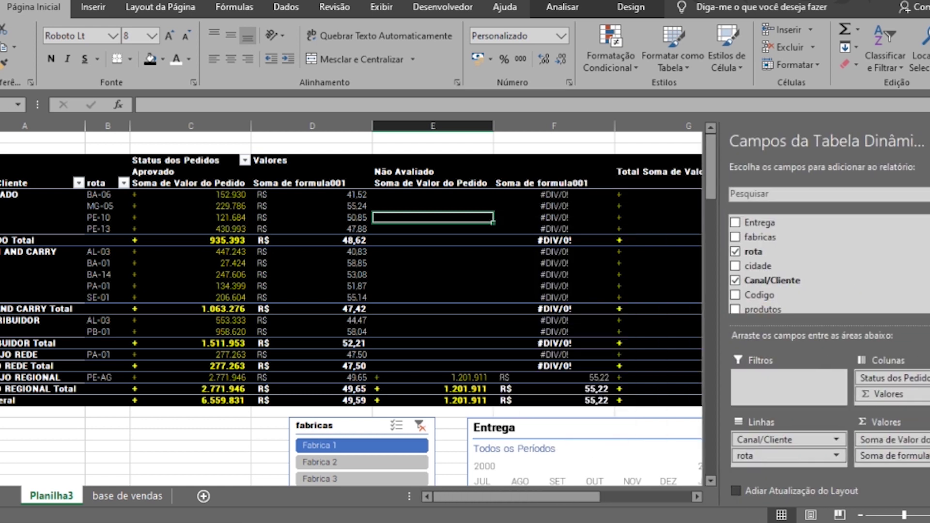
pyautogui.click(919, 460)
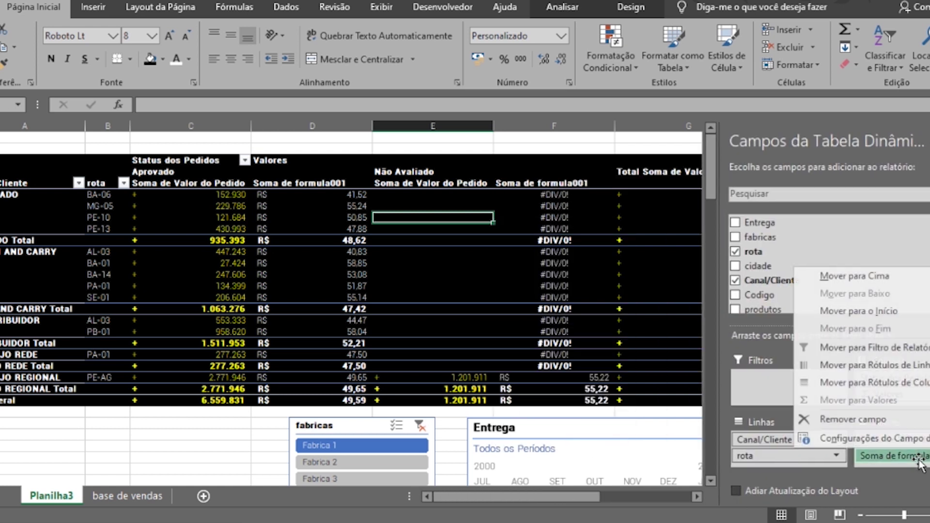
pyautogui.click(555, 196)
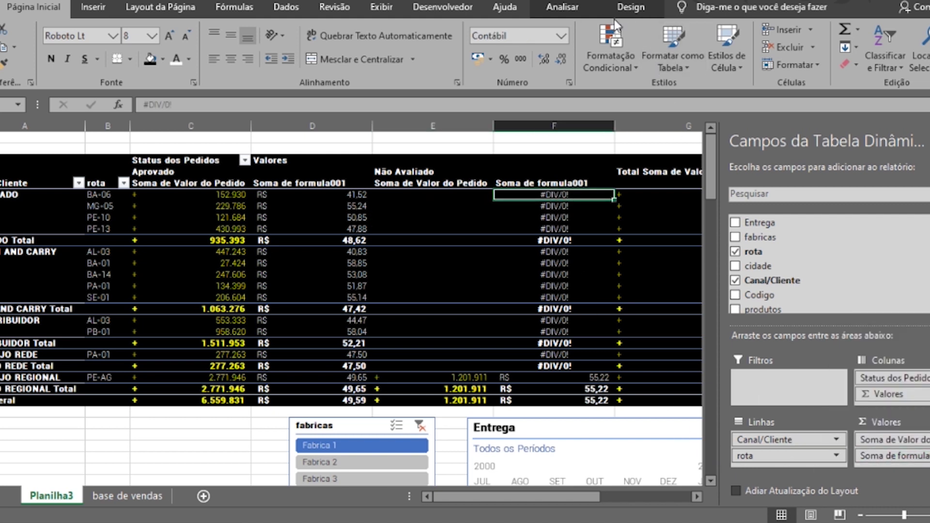
# Edit the calculated field formula001 to multiply instead of divide, making its formula 'Valor do Pedido' * 'Pedido Venda'
pyautogui.click(568, 7)
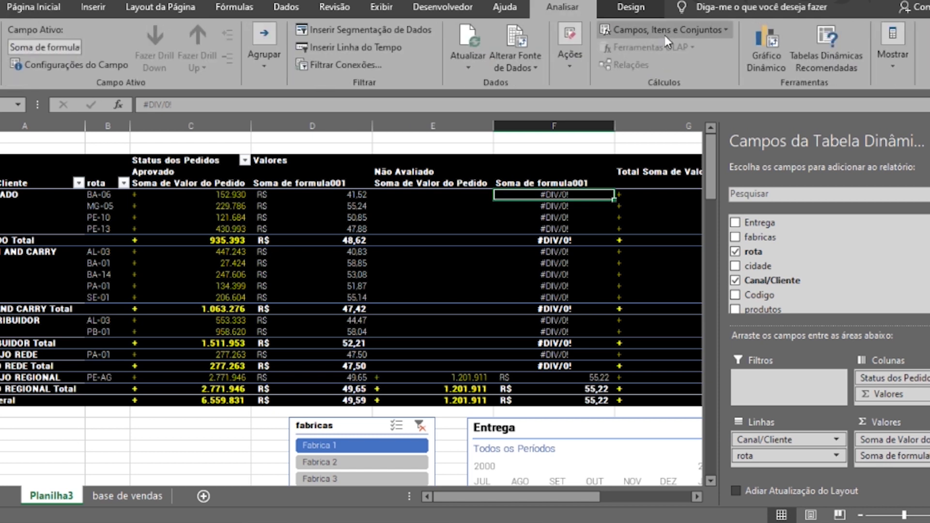
pyautogui.click(665, 36)
pyautogui.click(668, 47)
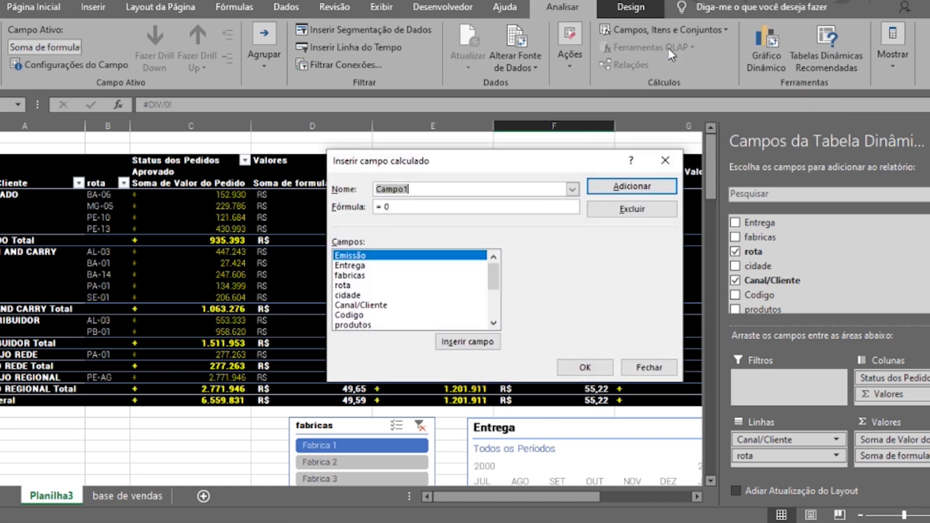
pyautogui.click(574, 192)
pyautogui.click(568, 204)
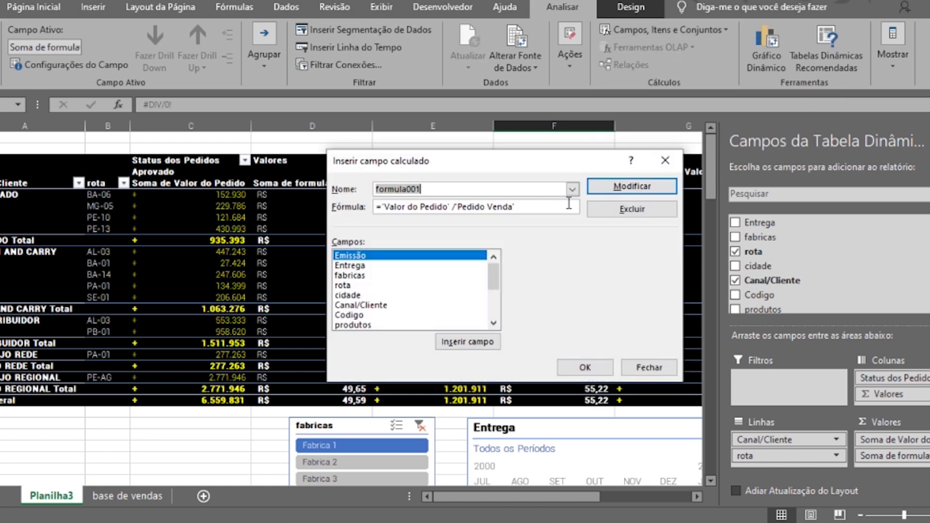
pyautogui.moveTo(456, 207); pyautogui.dragTo(530, 207)
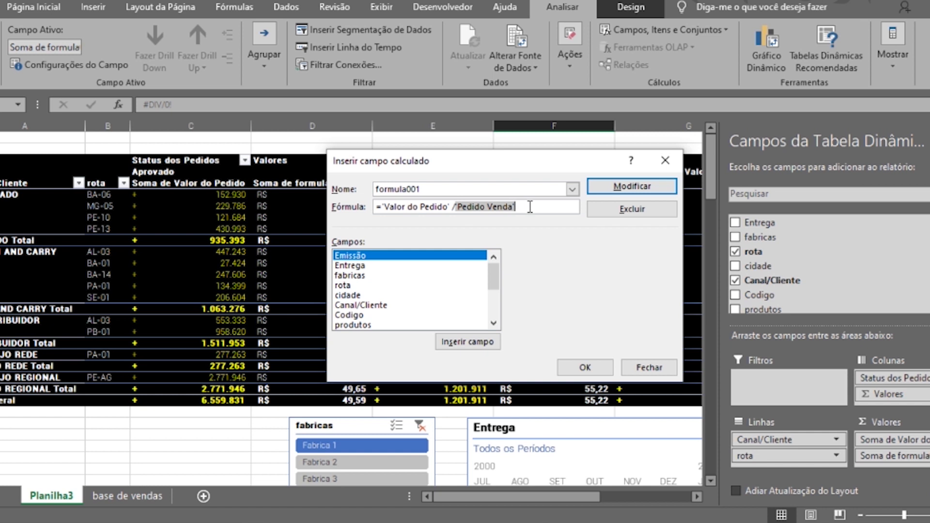
pyautogui.click(460, 207)
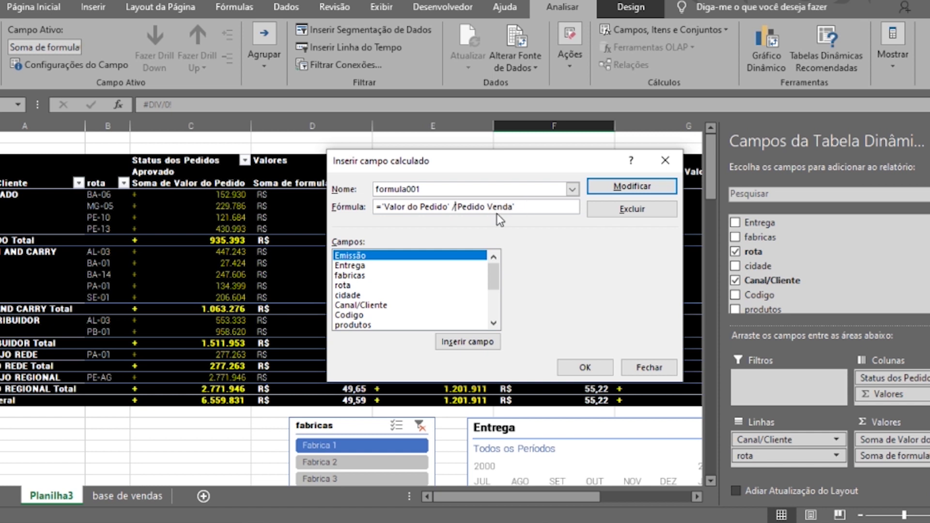
pyautogui.press('BackSpace')
pyautogui.write('*')
pyautogui.click(665, 189)
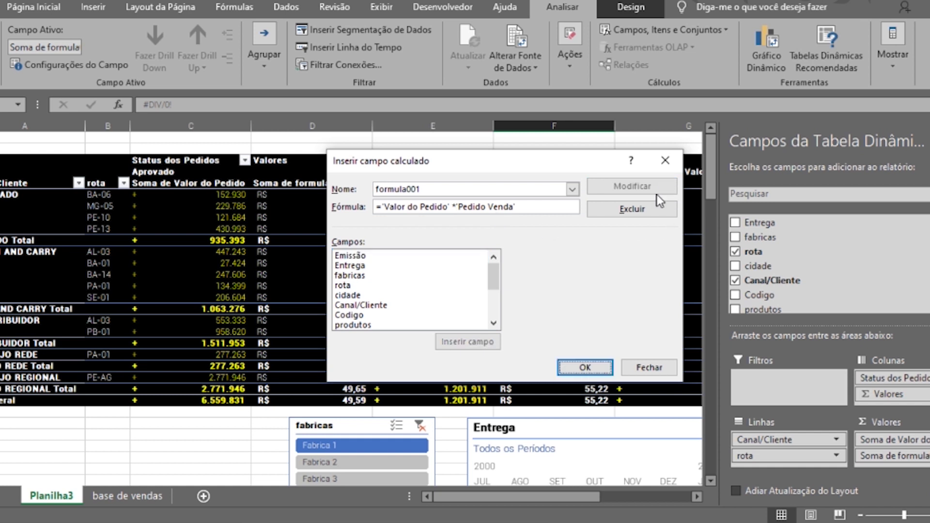
pyautogui.click(586, 368)
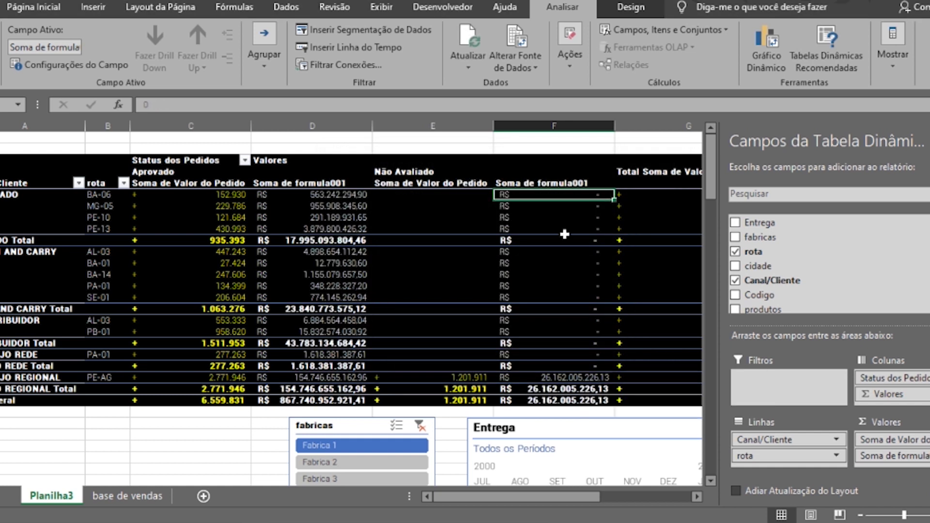
# Close the field list and autofit the widths of all worksheet columns
pyautogui.click(929, 141)
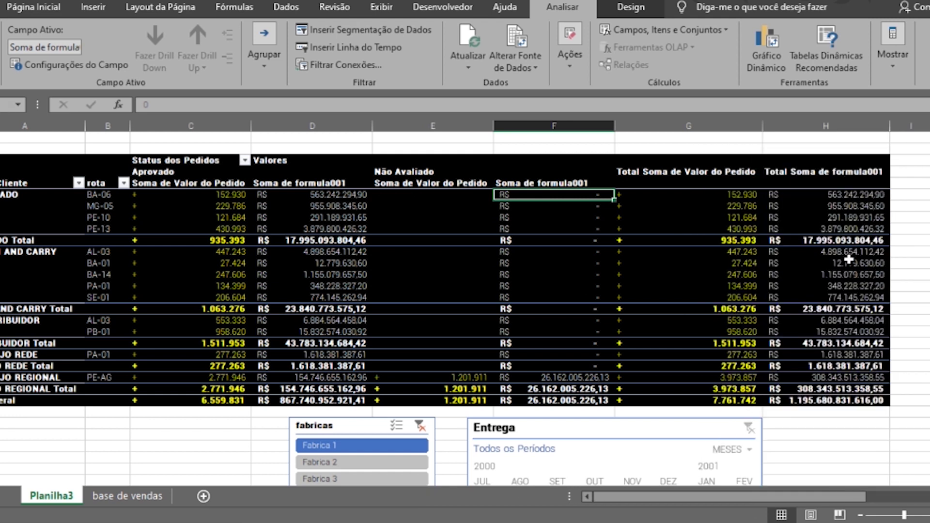
pyautogui.hotkey('ctrl', 'a')
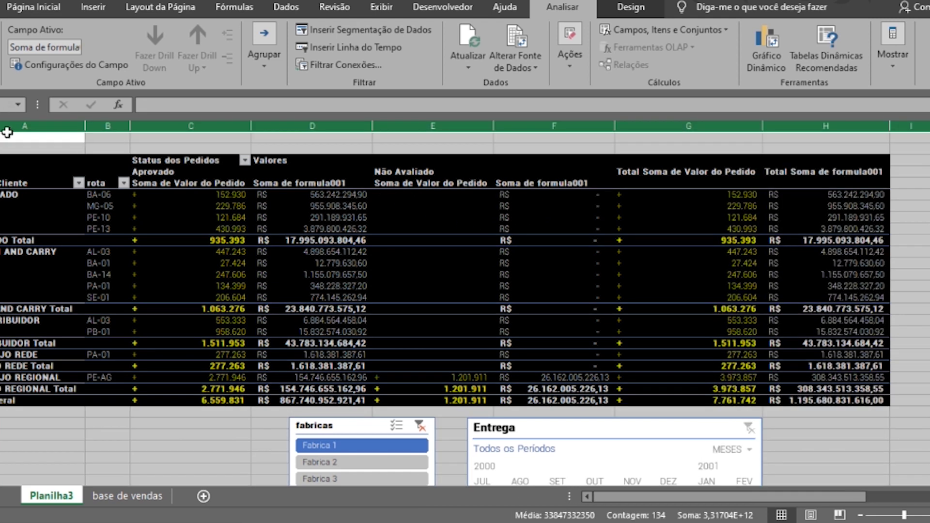
pyautogui.click(604, 217)
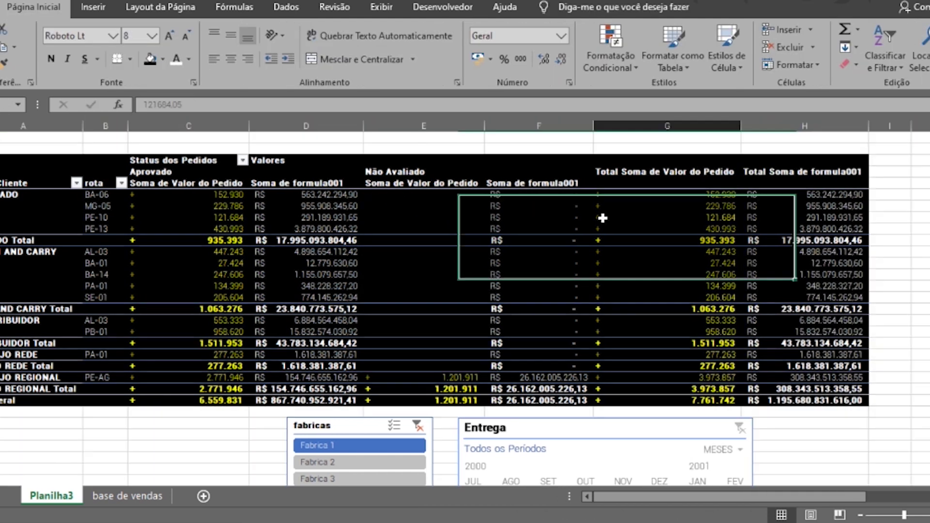
# Examine the formula001 values under Não Avaliado and Aprovado for the ATACADO and CASH AND CARRY routes
pyautogui.moveTo(490, 196); pyautogui.dragTo(495, 264)
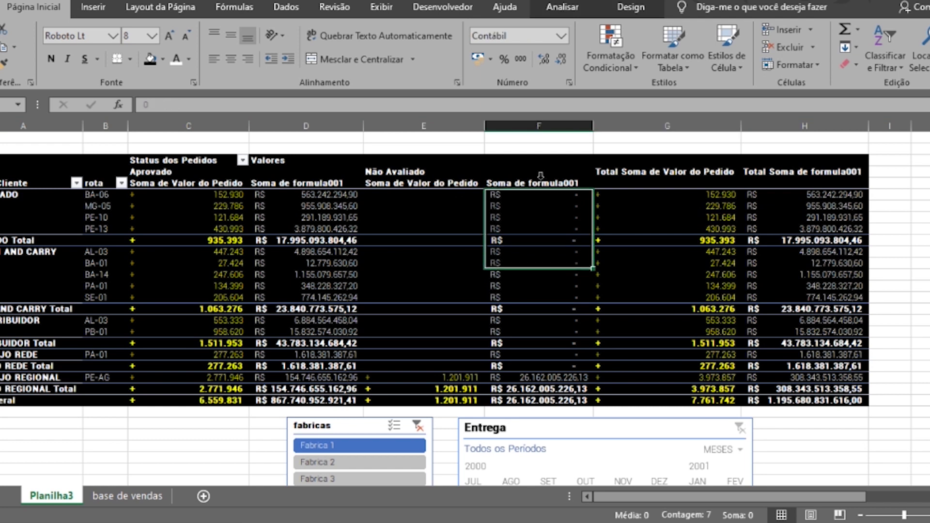
pyautogui.moveTo(339, 194); pyautogui.dragTo(338, 228)
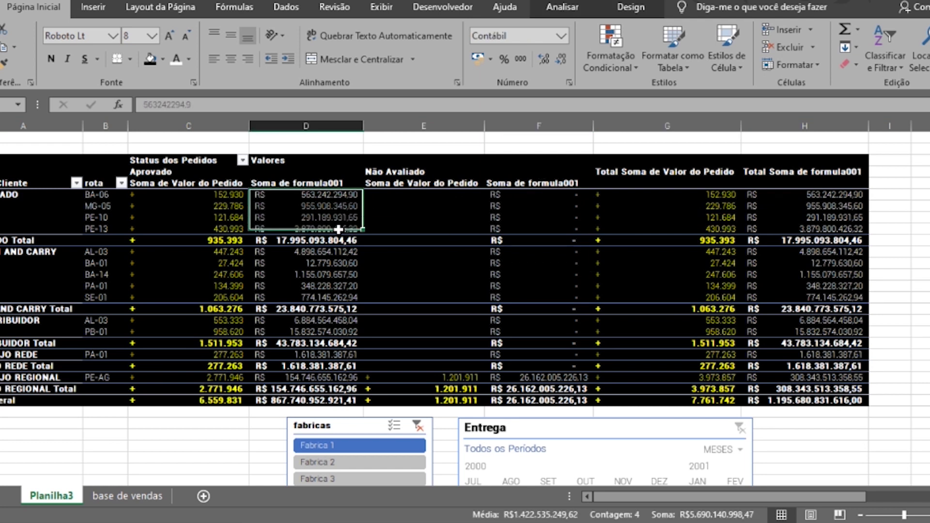
pyautogui.click(335, 241)
pyautogui.click(336, 252)
pyautogui.moveTo(336, 266); pyautogui.dragTo(336, 287)
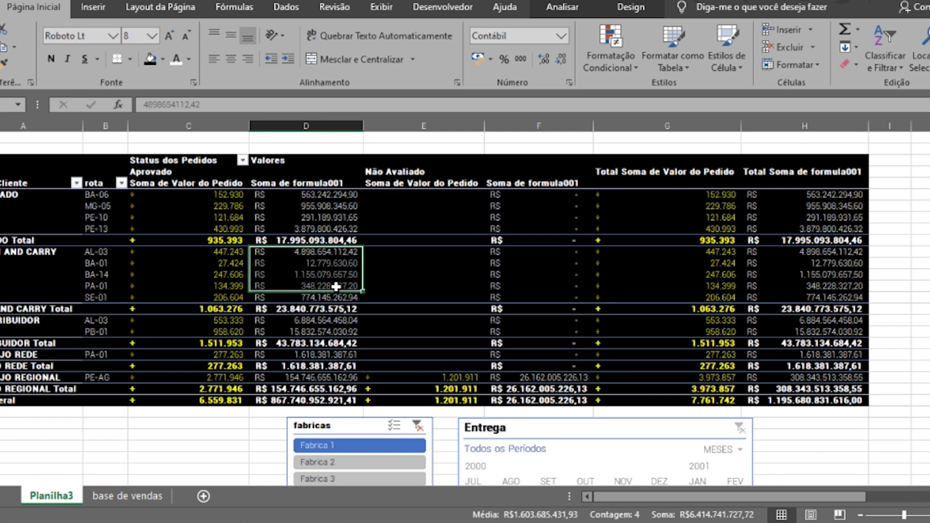
# Clear the fabricas slicer filter and place the Entrega timeline and fabricas slicer to the right of the pivot table
pyautogui.click(418, 425)
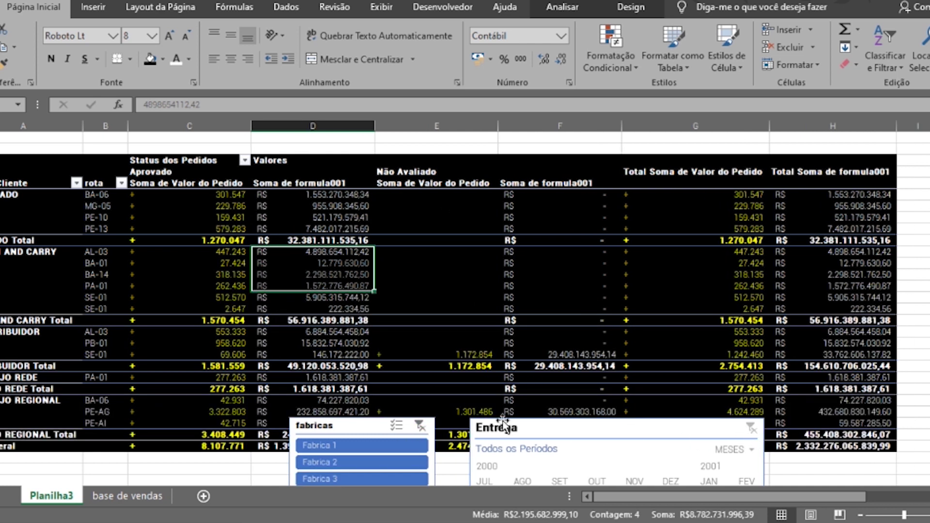
pyautogui.moveTo(535, 427); pyautogui.dragTo(872, 338)
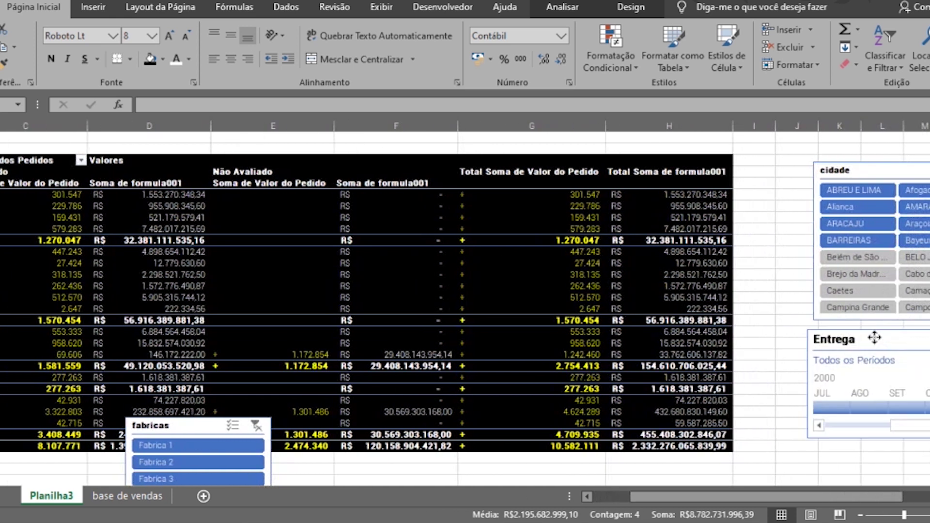
pyautogui.moveTo(216, 425); pyautogui.dragTo(833, 170)
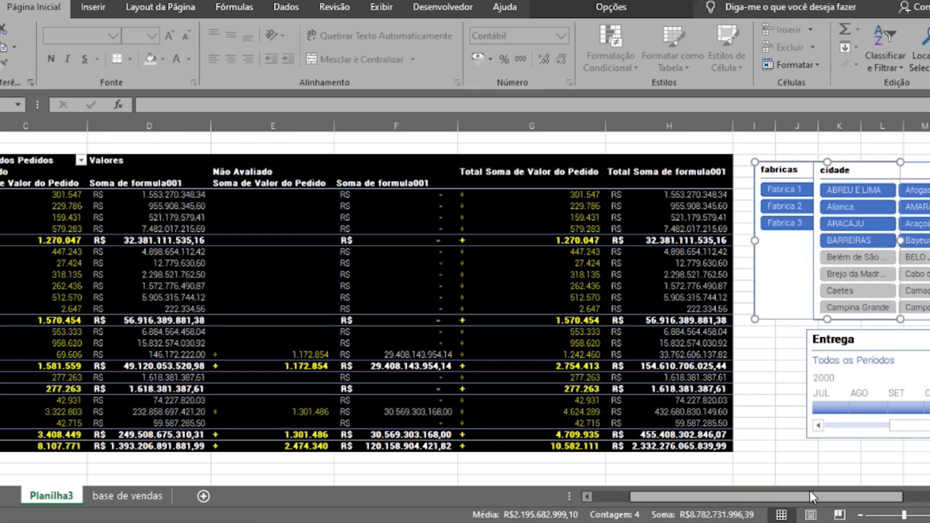
# List the pivot table's calculated formulas on a new sheet and examine the formula001 entry and the resolution-order notes
pyautogui.moveTo(814, 496); pyautogui.dragTo(778, 497)
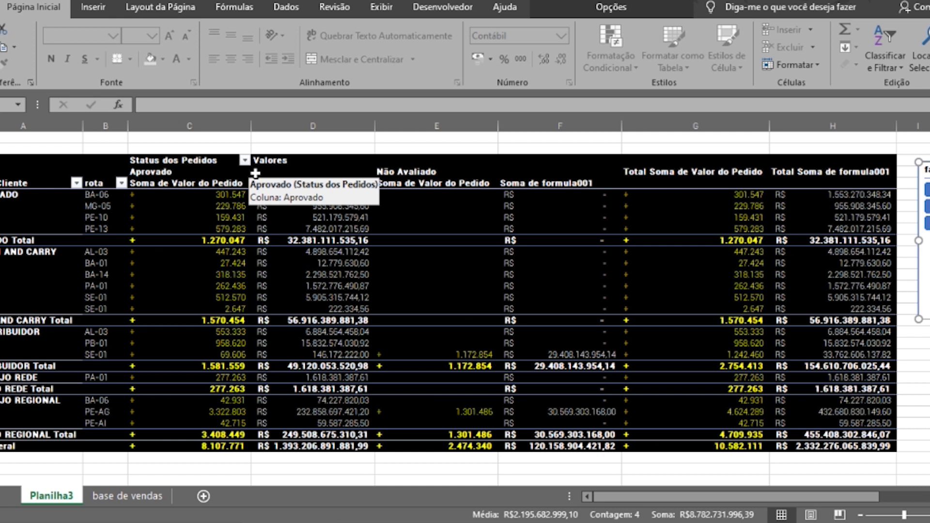
pyautogui.click(493, 217)
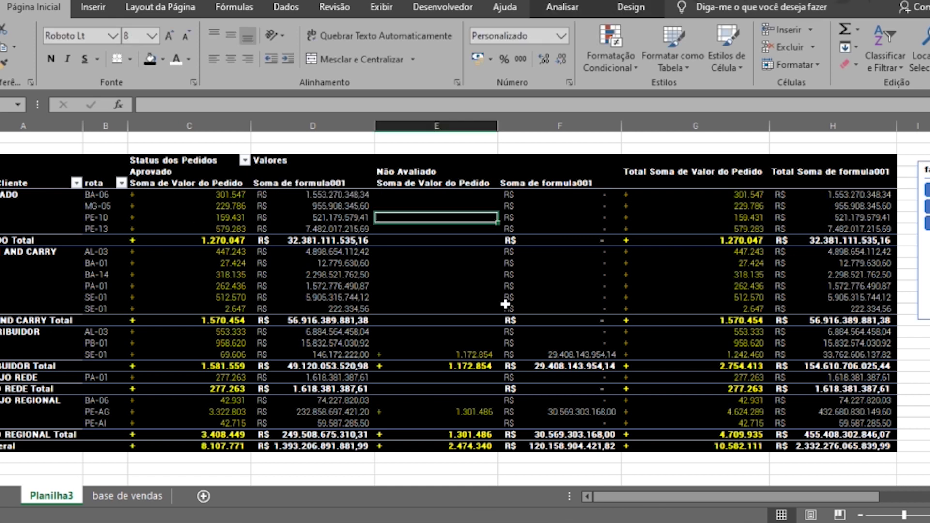
pyautogui.click(569, 10)
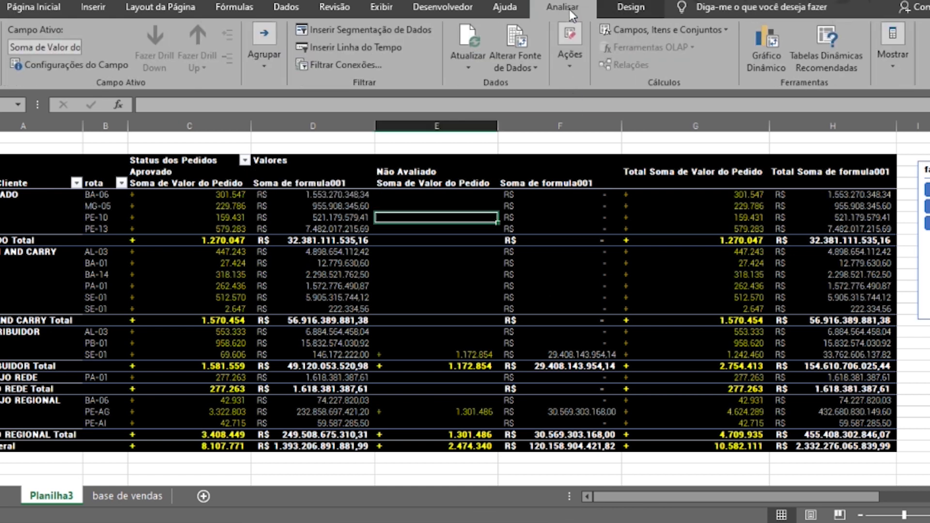
pyautogui.click(649, 31)
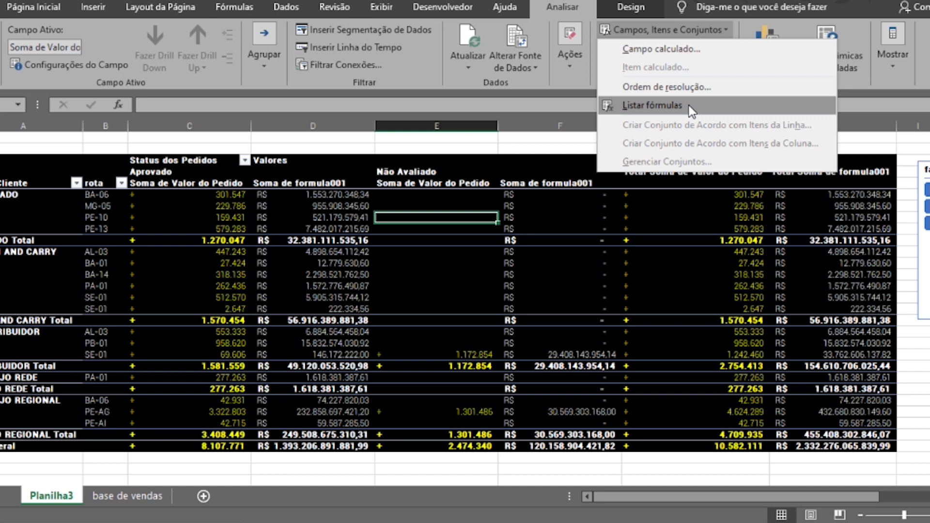
pyautogui.click(652, 105)
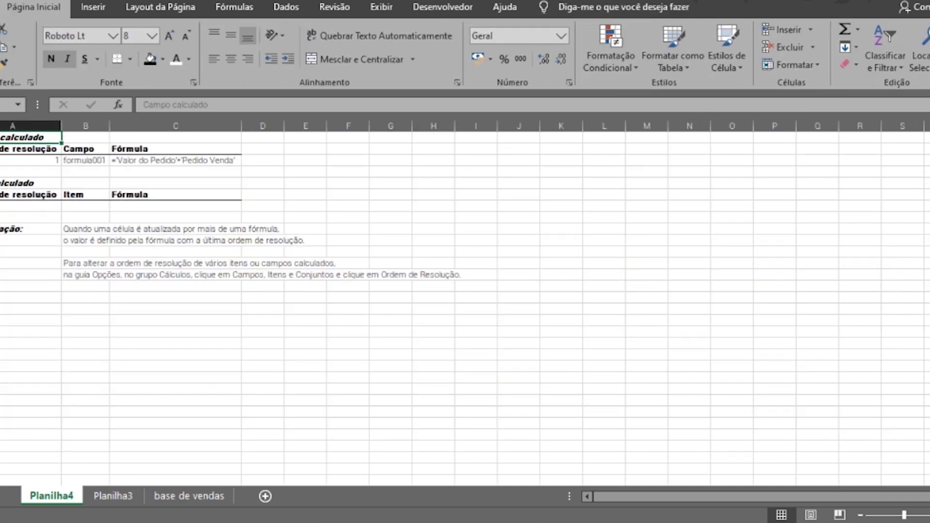
pyautogui.moveTo(5, 139); pyautogui.dragTo(37, 151)
pyautogui.click(115, 161)
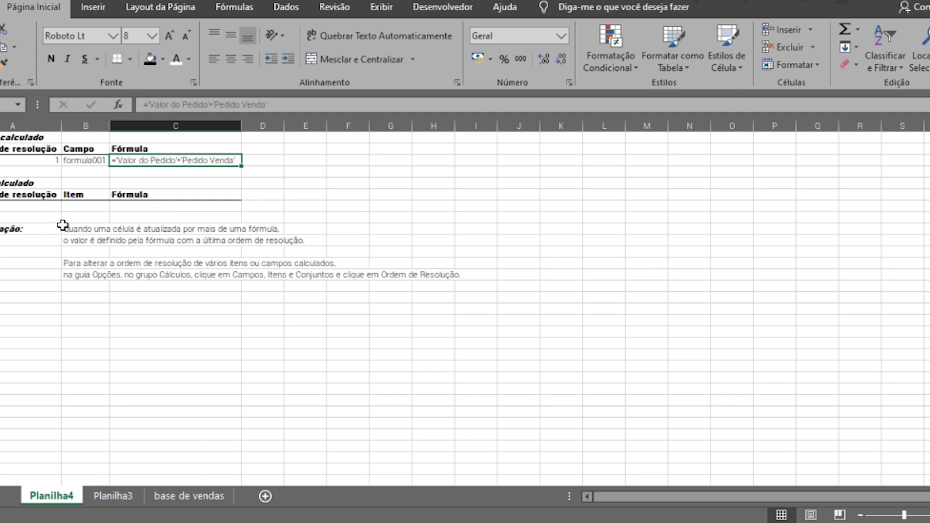
pyautogui.moveTo(63, 224); pyautogui.dragTo(460, 292)
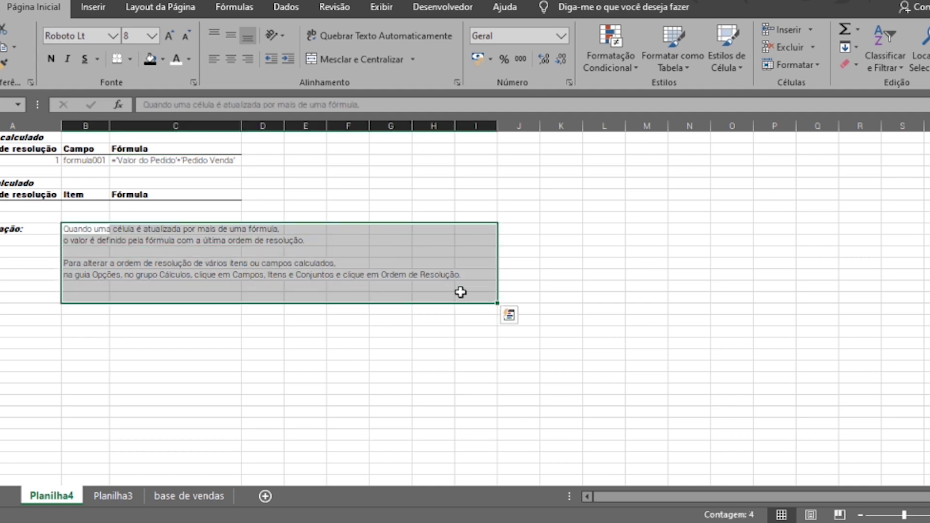
pyautogui.click(375, 330)
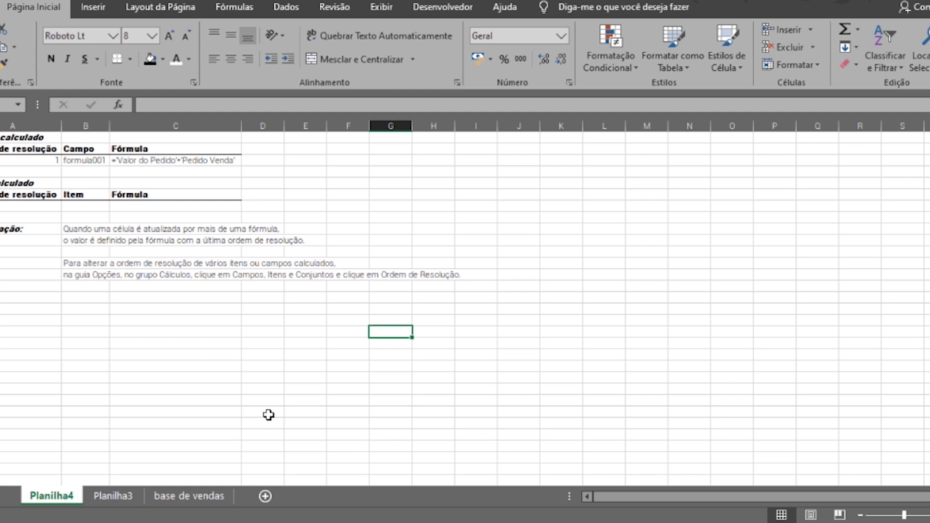
# Remove Soma de formula001 from the values of the pivot table on Planilha3 and close the field list
pyautogui.click(127, 502)
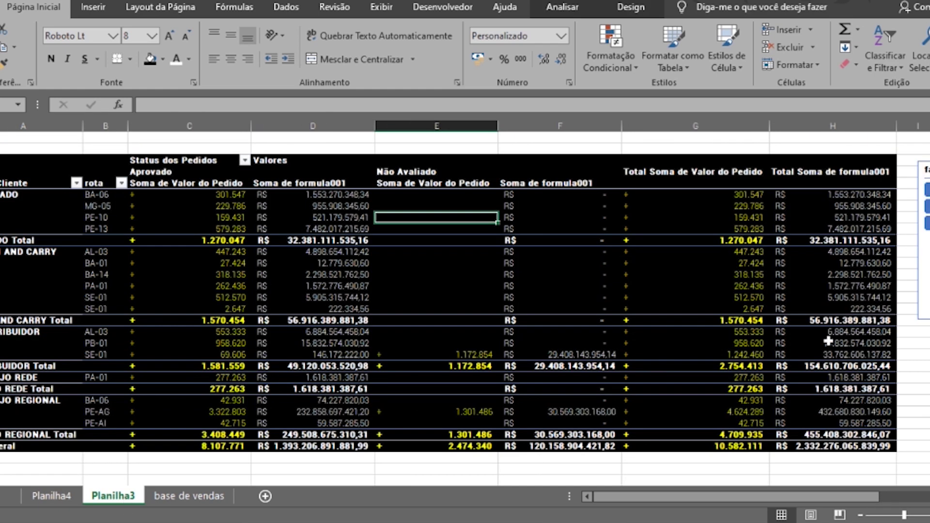
pyautogui.click(602, 240)
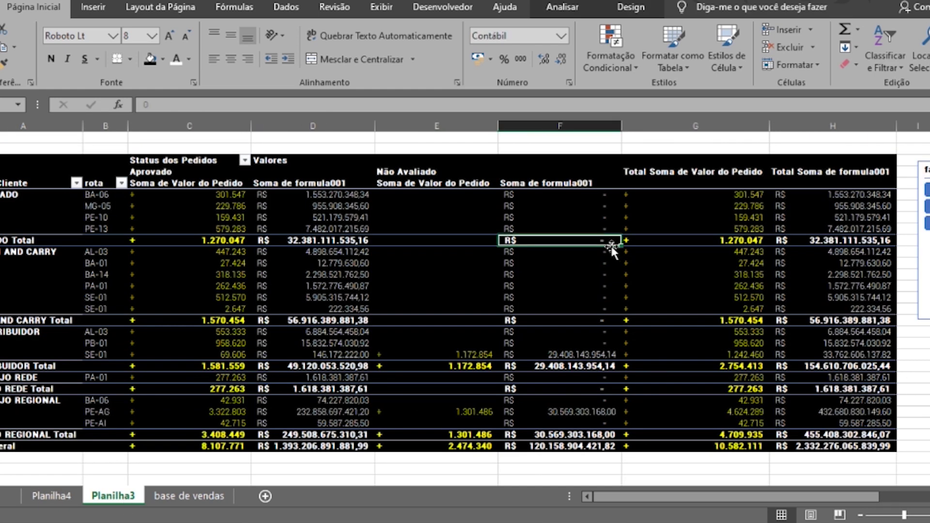
pyautogui.rightClick(592, 273)
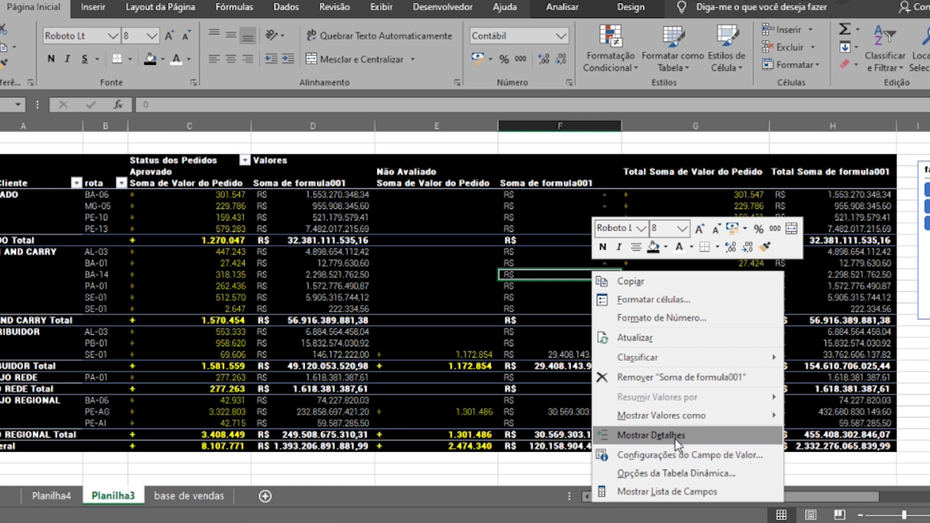
pyautogui.click(684, 486)
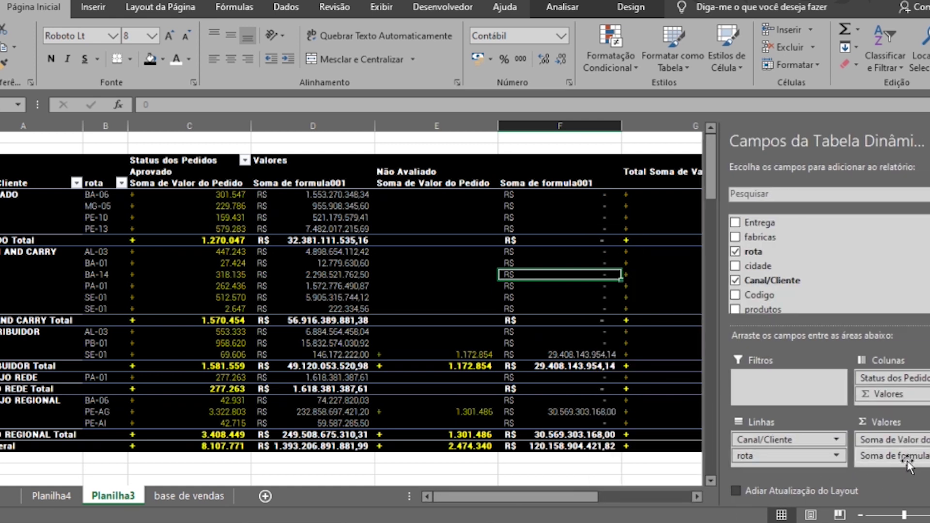
pyautogui.moveTo(892, 455); pyautogui.dragTo(677, 468)
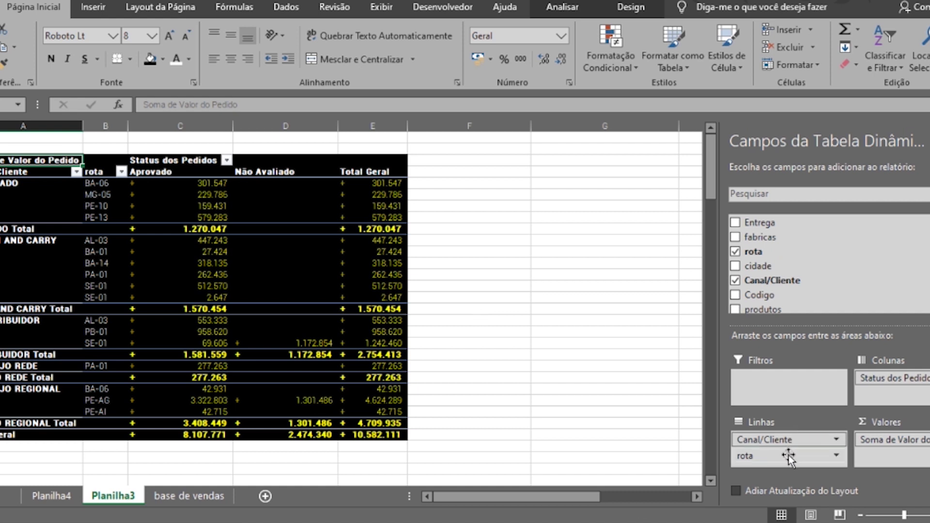
pyautogui.moveTo(787, 458); pyautogui.dragTo(547, 359)
pyautogui.click(547, 358)
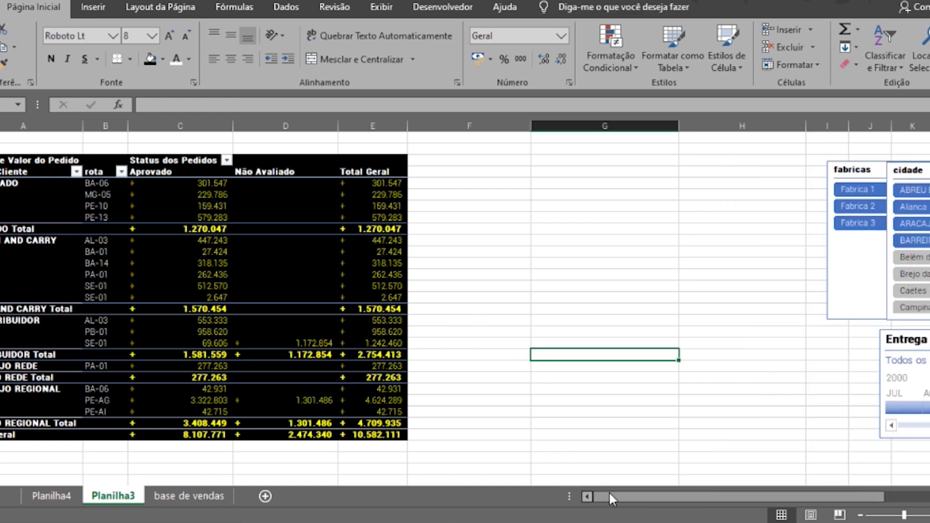
# Move the fabricas slicer next to the pivot table and shorten it to about 2.96 cm high
pyautogui.click(635, 500)
pyautogui.moveTo(845, 181); pyautogui.dragTo(441, 181)
pyautogui.moveTo(498, 312); pyautogui.dragTo(498, 244)
# Arrange the fabricas slicer buttons in 3 columns and resize the slicer to a wider, single-row box
pyautogui.click(612, 8)
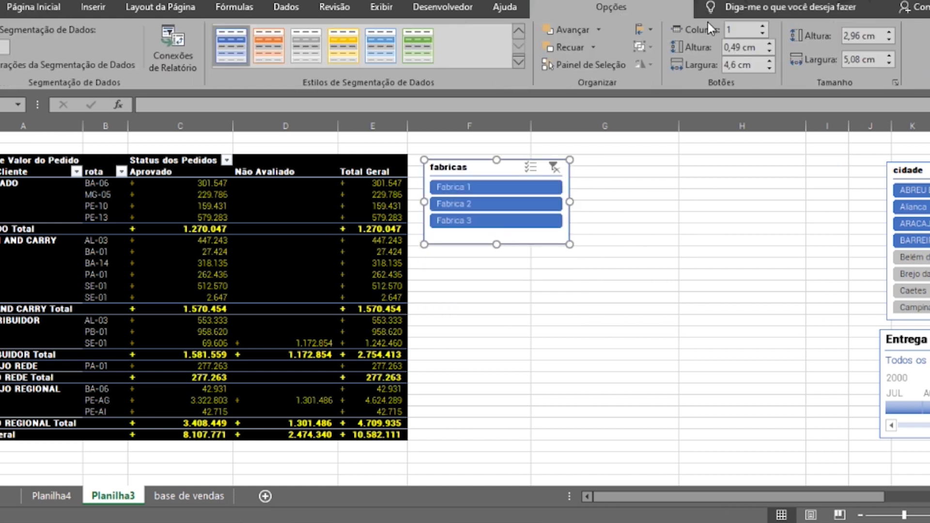
pyautogui.click(762, 26)
pyautogui.click(761, 26)
pyautogui.moveTo(572, 196); pyautogui.dragTo(680, 199)
pyautogui.moveTo(554, 244); pyautogui.dragTo(552, 204)
# Place the cidade slicer directly below fabricas, narrow it to about 8.94 cm and arrange its buttons in 2 columns
pyautogui.moveTo(919, 175); pyautogui.dragTo(456, 219)
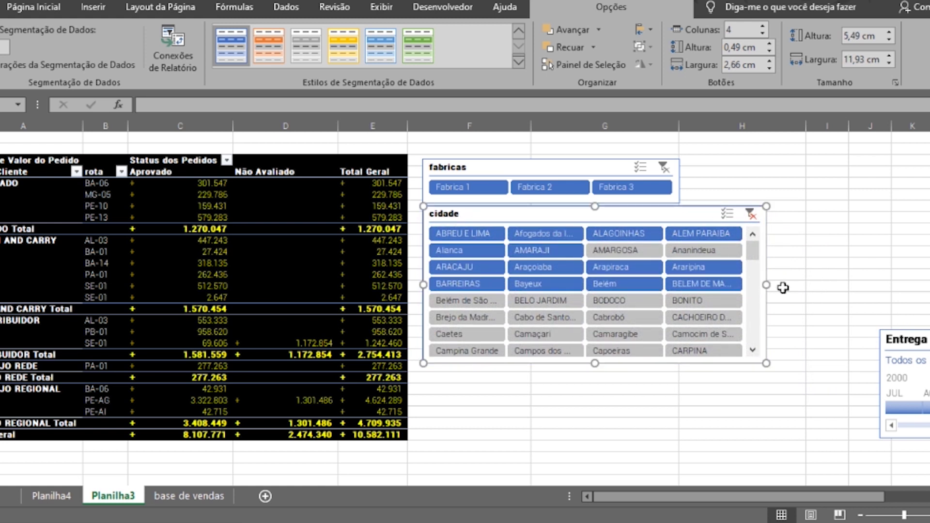
pyautogui.moveTo(767, 285); pyautogui.dragTo(690, 273)
pyautogui.moveTo(681, 271); pyautogui.dragTo(681, 274)
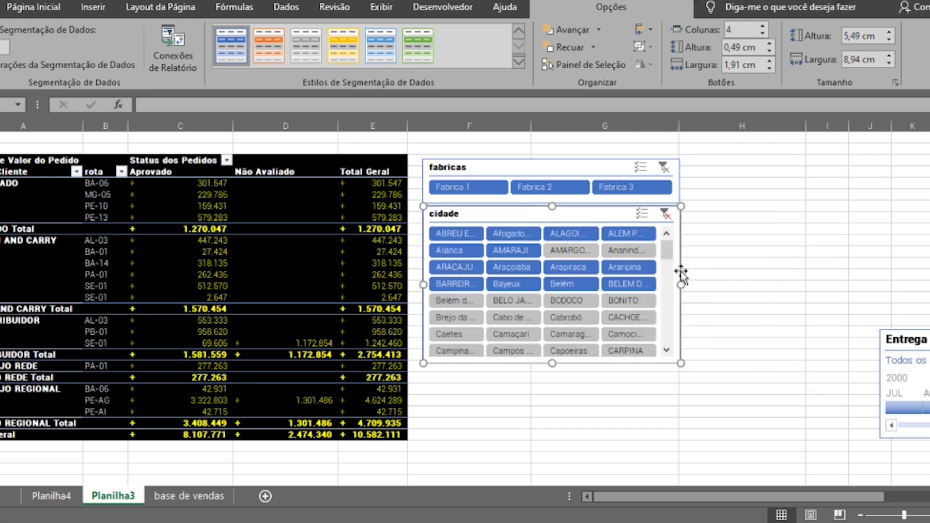
pyautogui.click(766, 35)
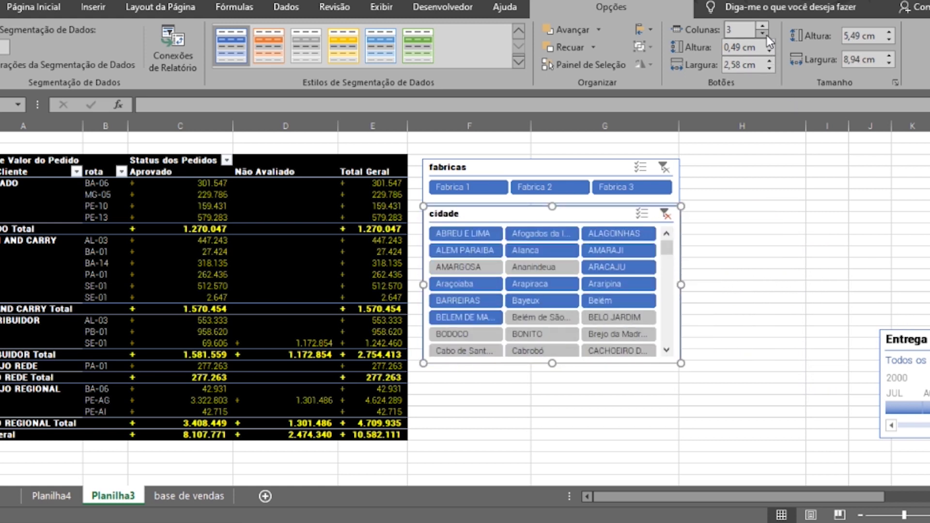
pyautogui.click(766, 35)
pyautogui.click(752, 470)
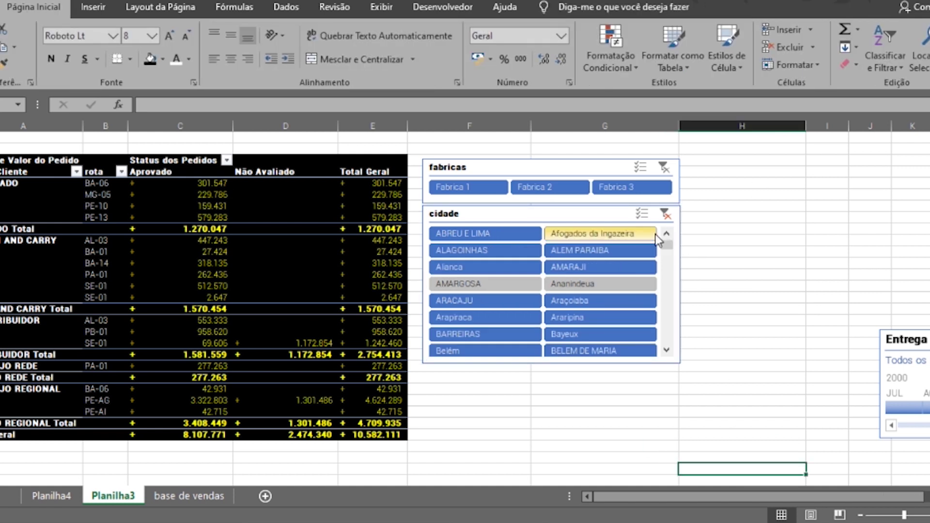
# Clear the cidade slicer filter and reposition the Entrega timeline and both slicers beside the widened pivot table
pyautogui.click(666, 214)
pyautogui.moveTo(906, 331); pyautogui.dragTo(816, 201)
pyautogui.click(551, 173)
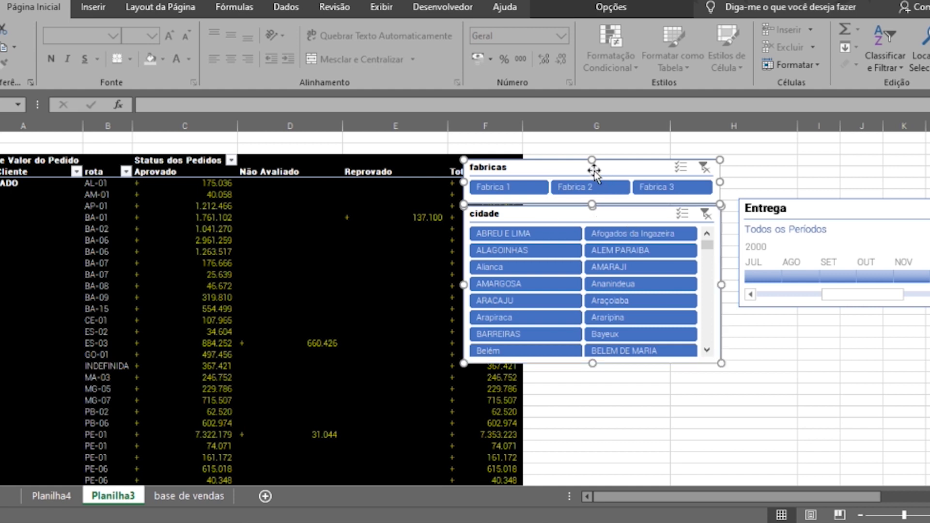
pyautogui.moveTo(596, 170); pyautogui.dragTo(657, 167)
pyautogui.click(795, 365)
pyautogui.click(817, 213)
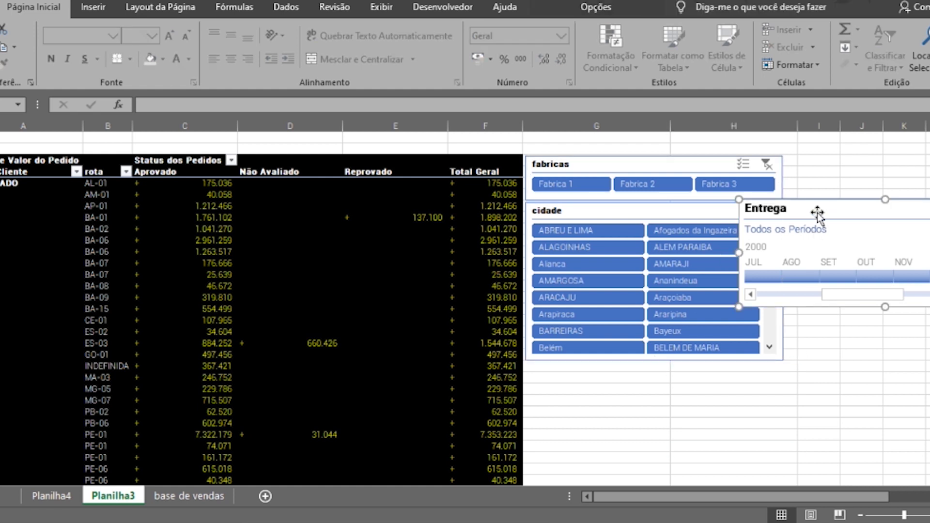